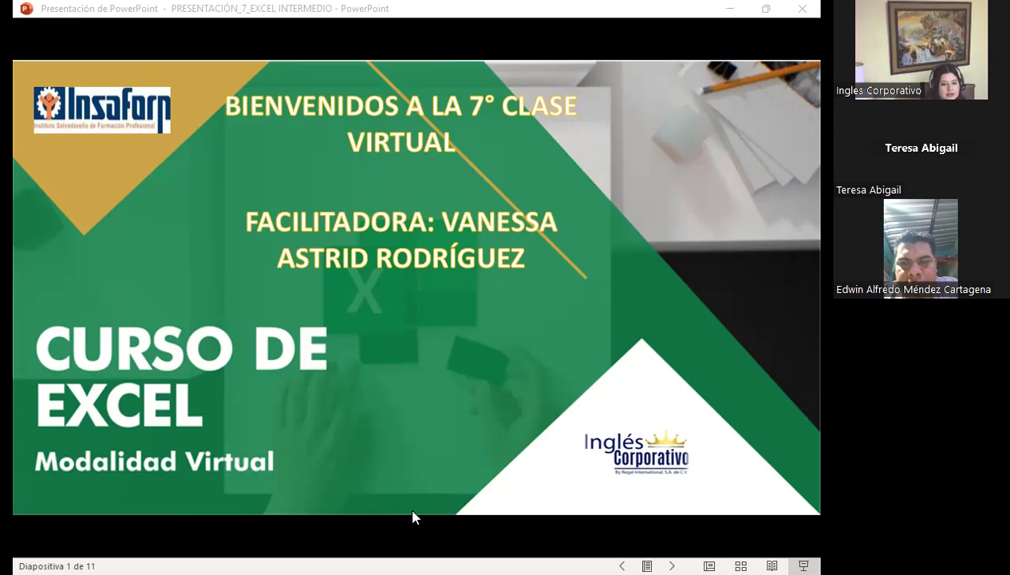
Leave the class 7 slideshow and show the Excel Intermedio course page in Firefox.
key(alt+Tab)
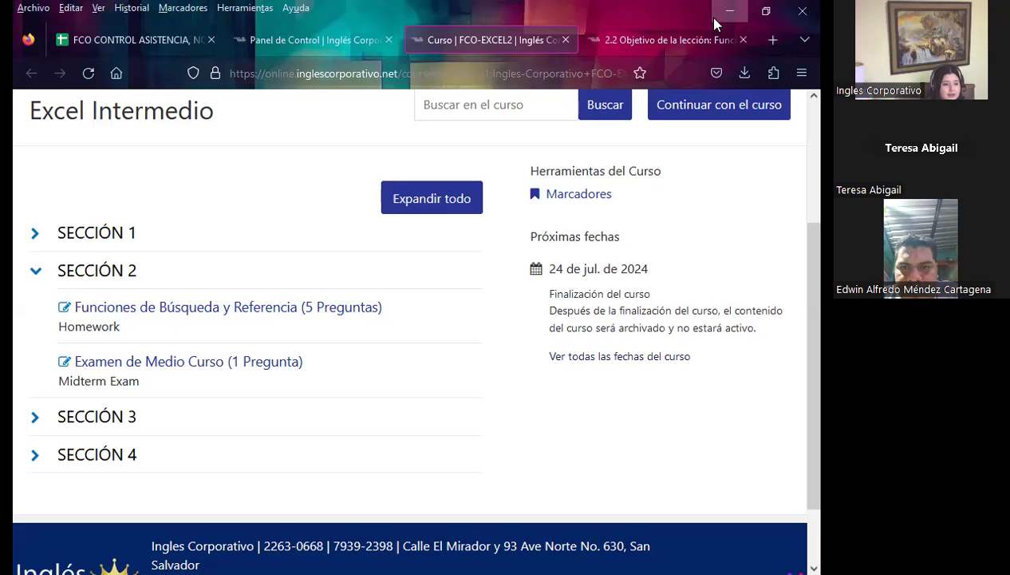
Open lesson '2.2 Objetivo de la lección: Función buscarV' and scroll to its objective text.
click(682, 40)
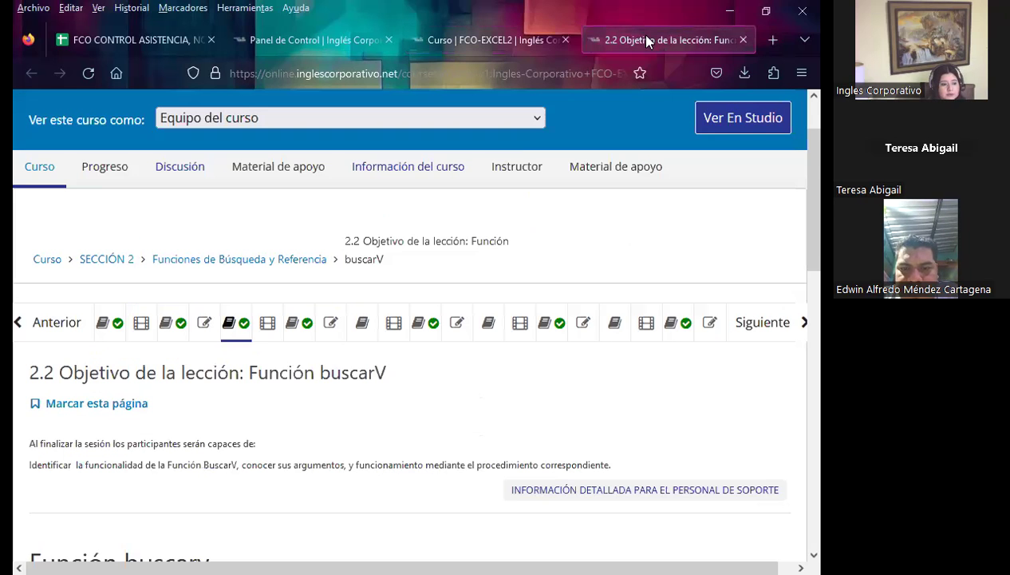
scroll(582, 409, down, 2)
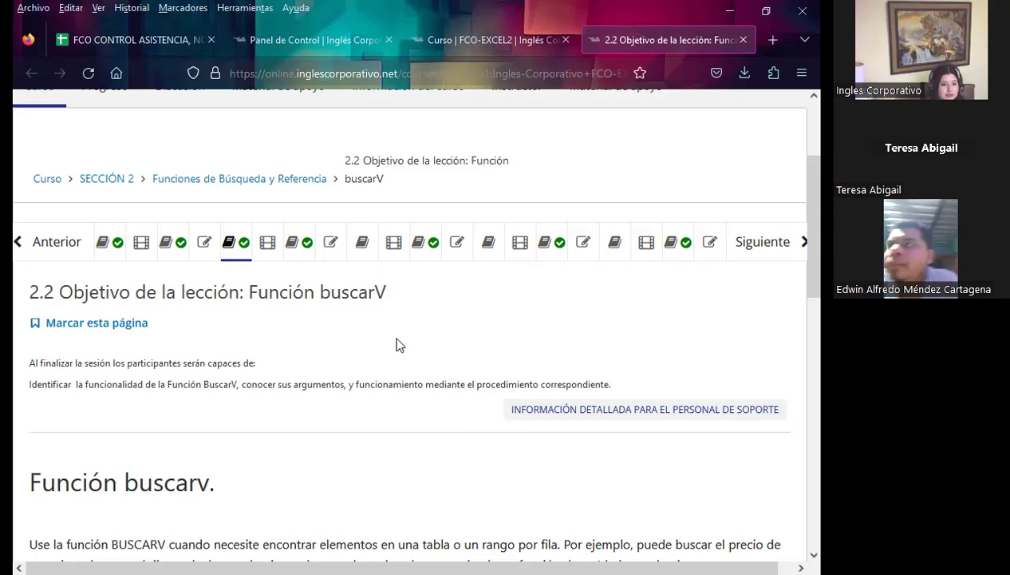
Go to the class 7 discussion forum unit and dismiss its loading error.
click(300, 243)
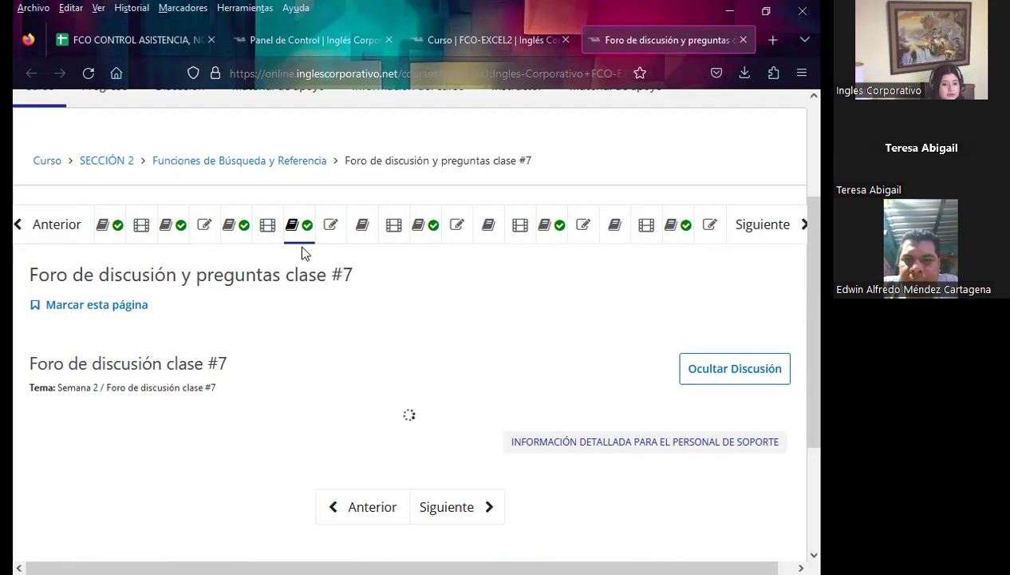
scroll(404, 370, down, 2)
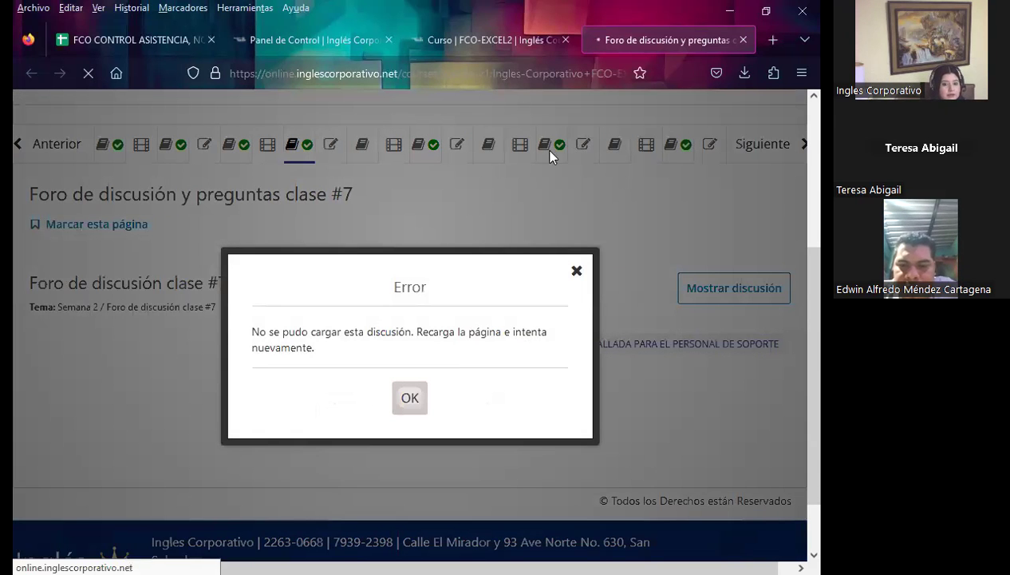
click(576, 272)
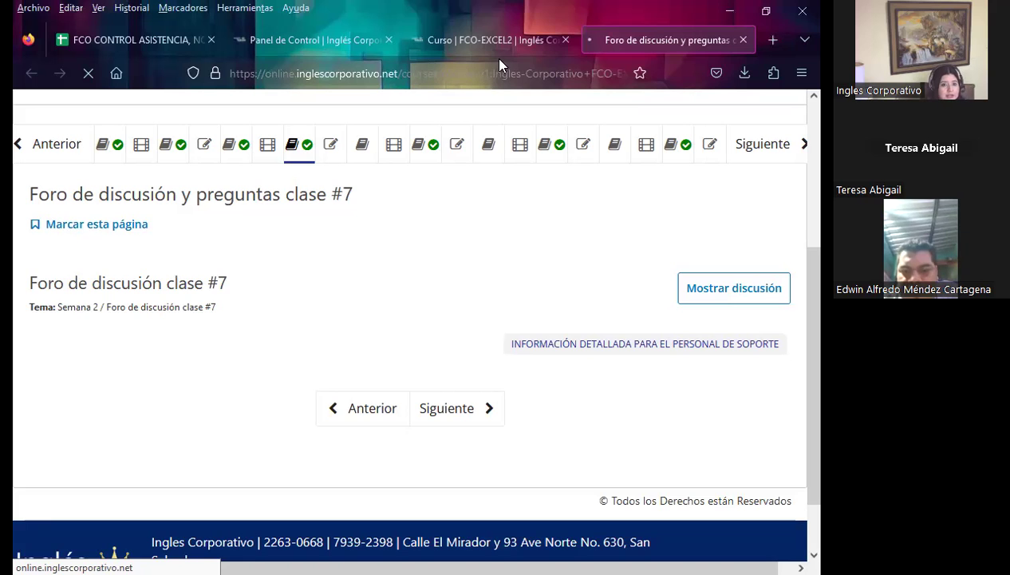
Open the lookup functions homework in a new tab and close the 502 Bad Gateway page.
click(485, 38)
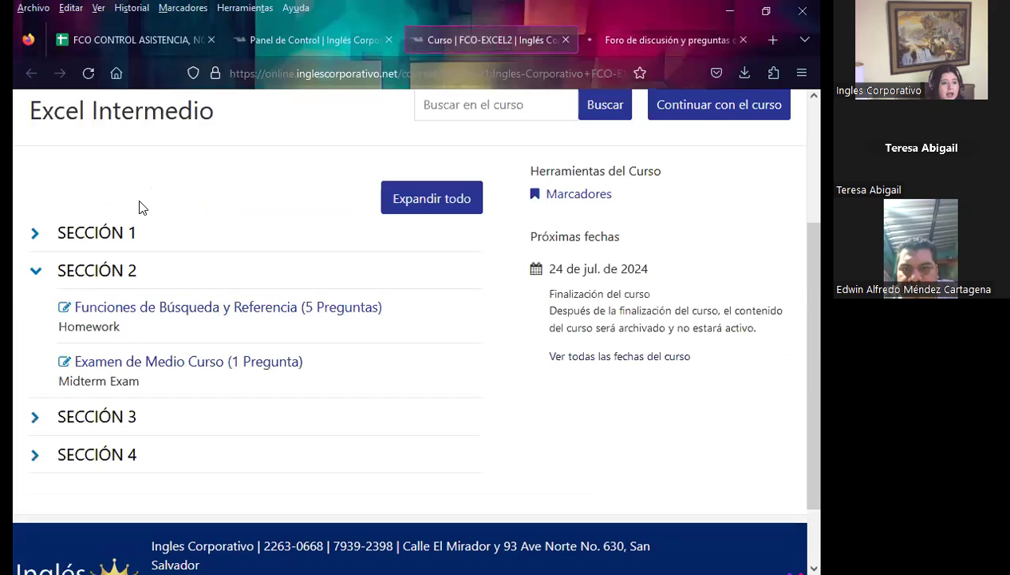
middle_click(158, 313)
click(562, 39)
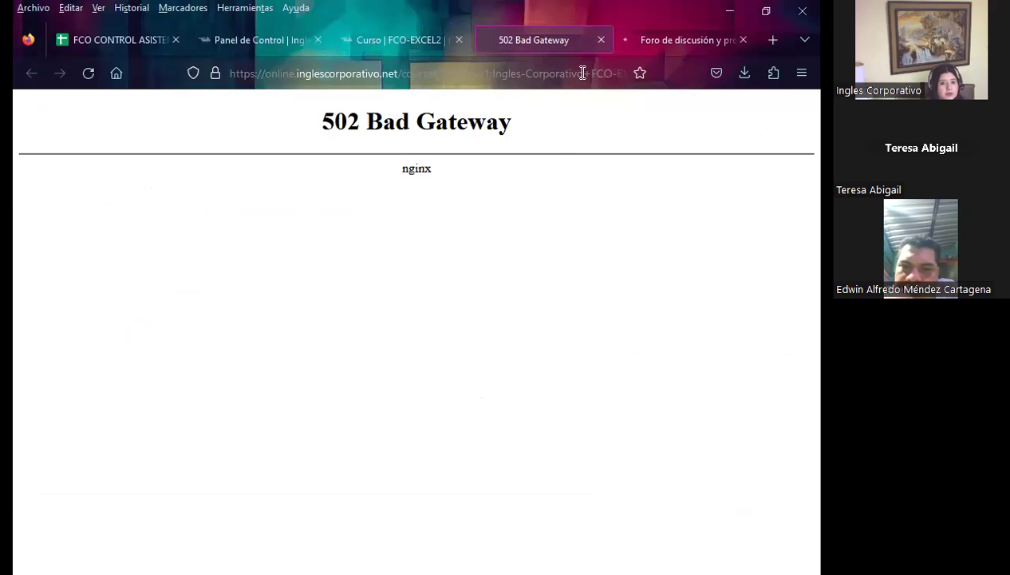
click(601, 40)
click(573, 40)
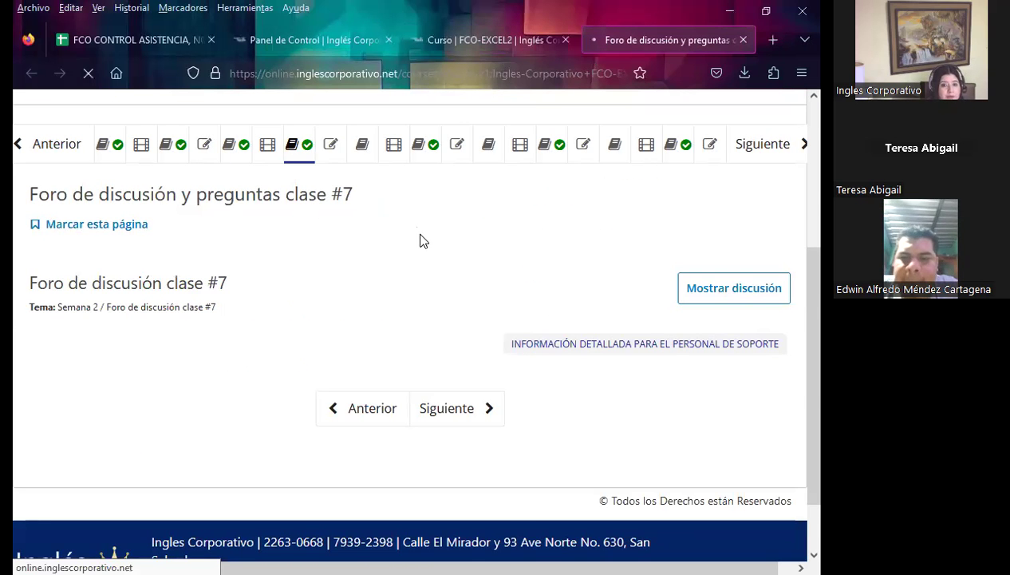
Reload the class 7 discussion forum page, then return to it after checking the course tab.
click(466, 73)
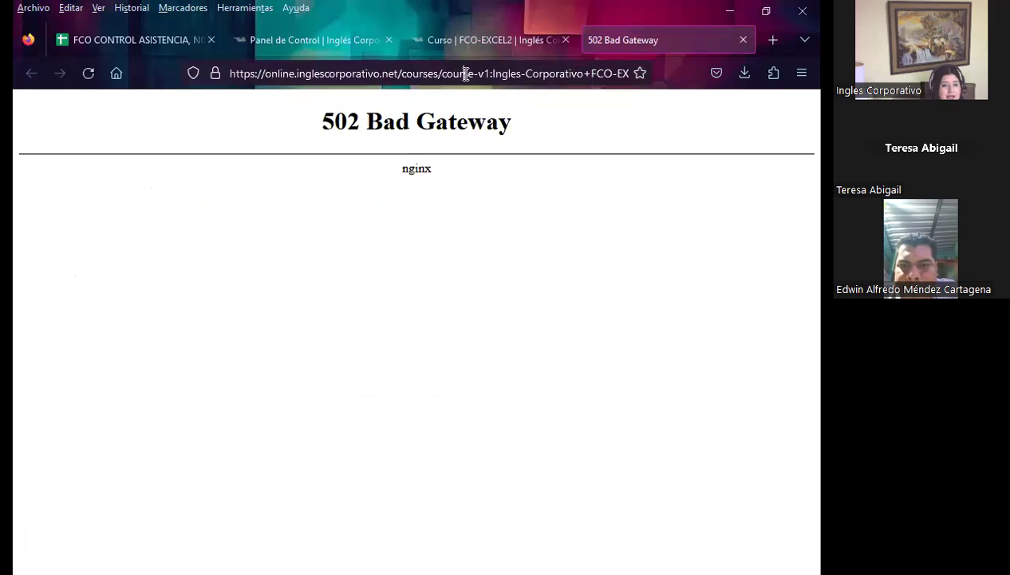
key(Return)
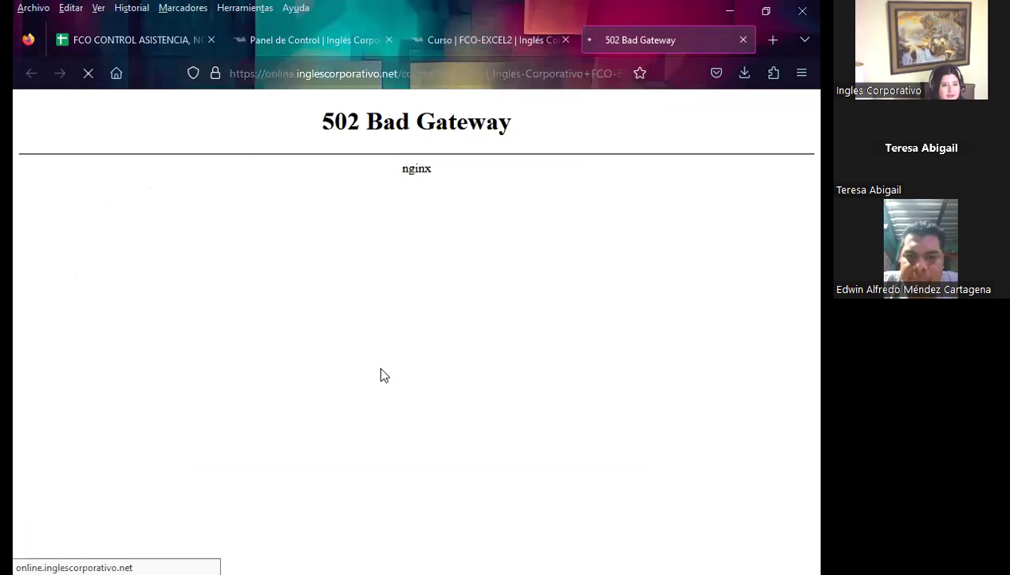
click(484, 37)
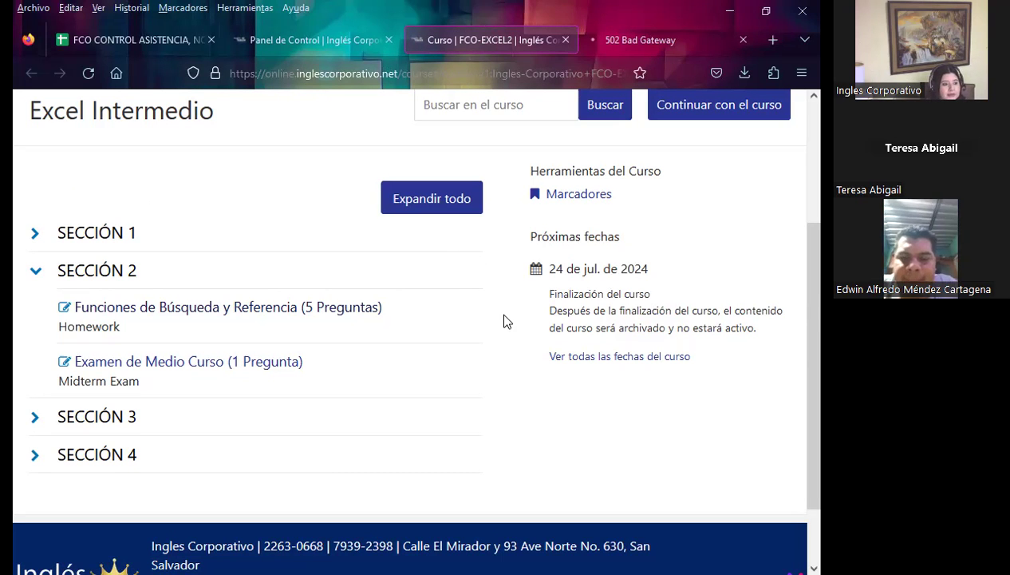
click(620, 42)
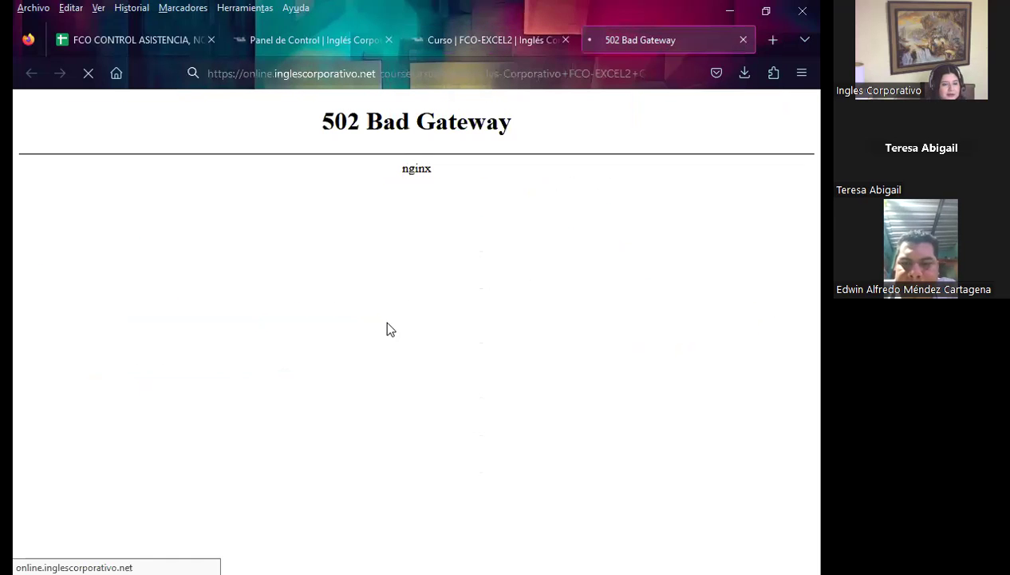
Return to the Curso | FCO-EXCEL2 course page tab before switching back to PowerPoint.
click(512, 36)
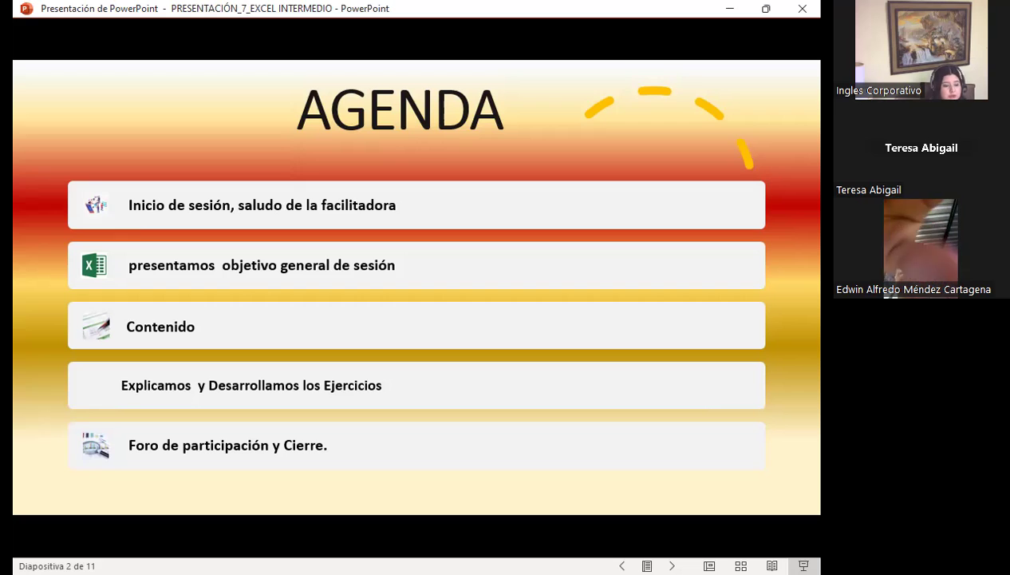
Advance the slideshow to slide 3, OBJETIVO GENERAL DE LA SESIÓN.
key(Right)
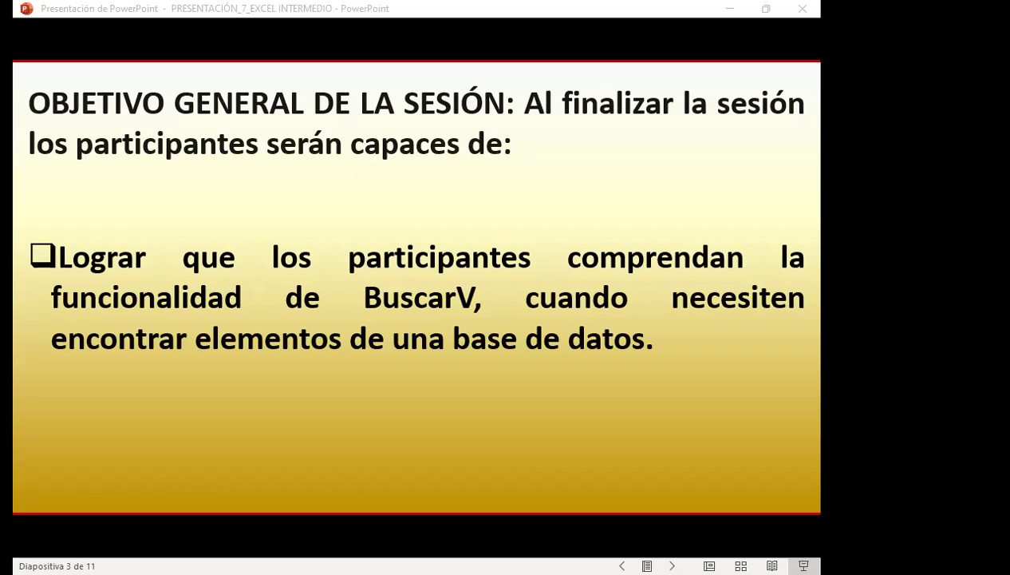
Refocus the slideshow window and advance to the BuscarV explanation slide.
click(765, 389)
click(619, 394)
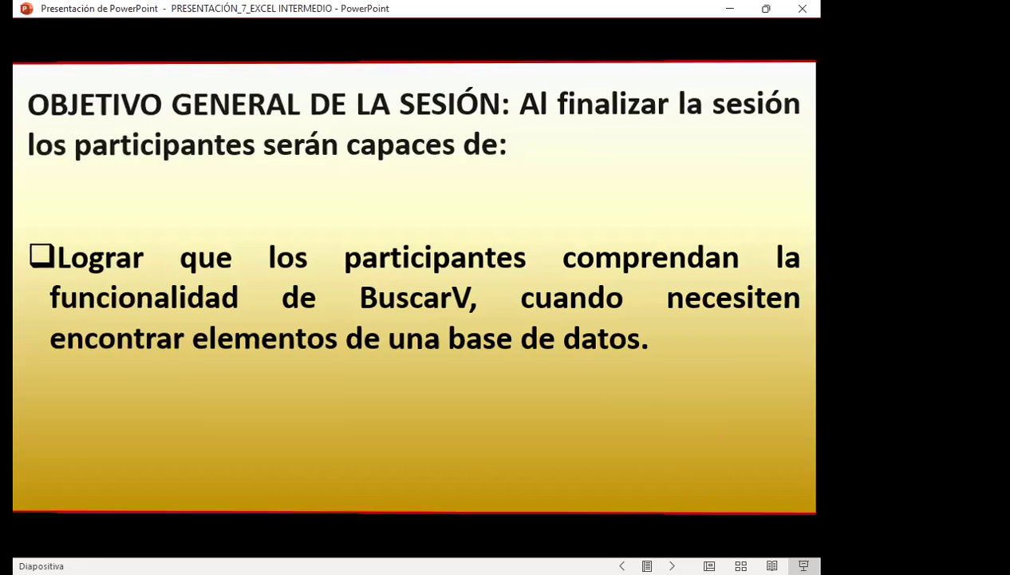
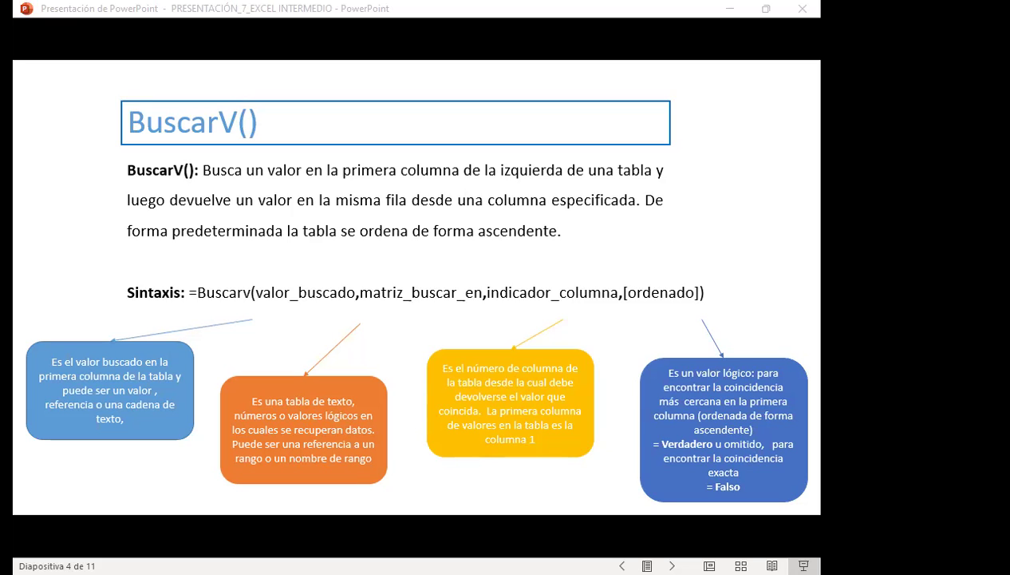
Advance the slideshow to slide 5, Caso Práctico, explaining the =buscarv formula for C5.
click(677, 289)
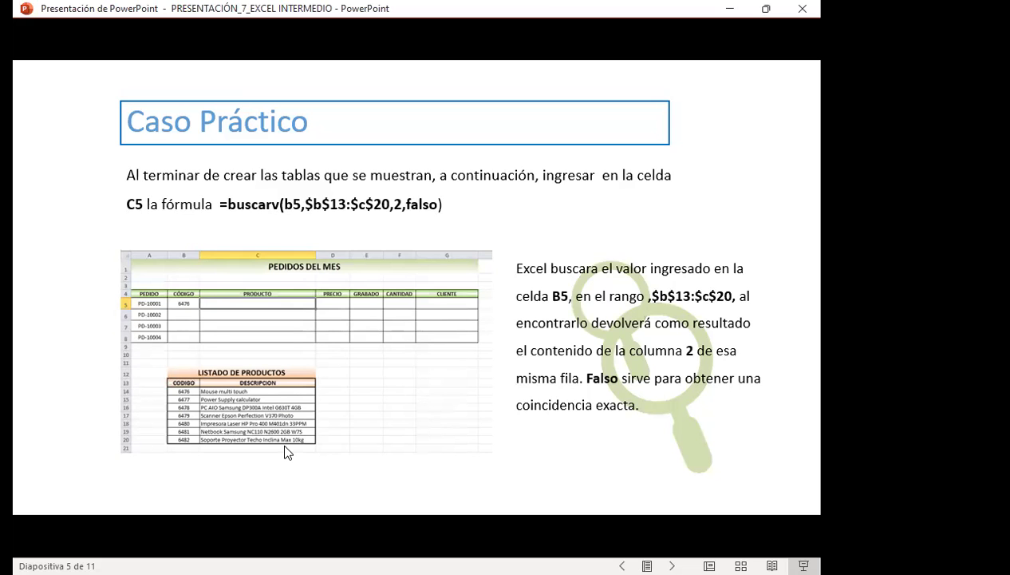
Switch from the slideshow to Excel's EJERCICIO BUSCARV sheet.
key(alt+Tab)
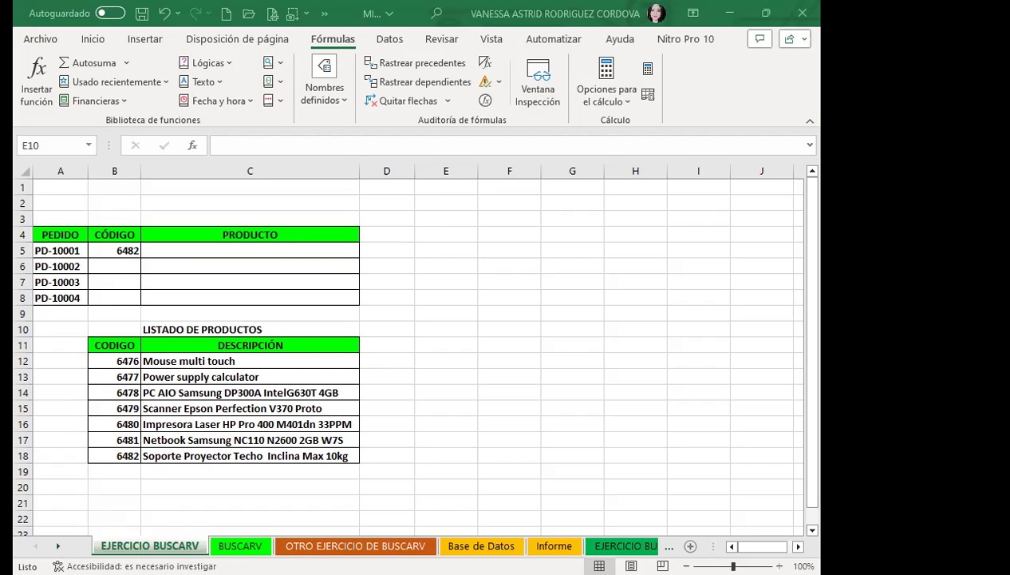
click(252, 289)
click(236, 252)
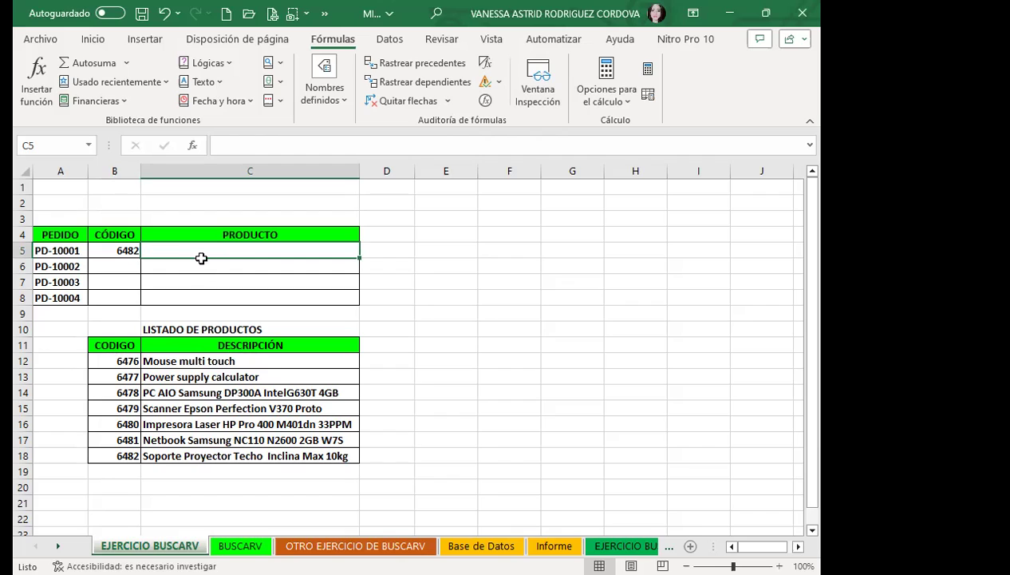
click(110, 249)
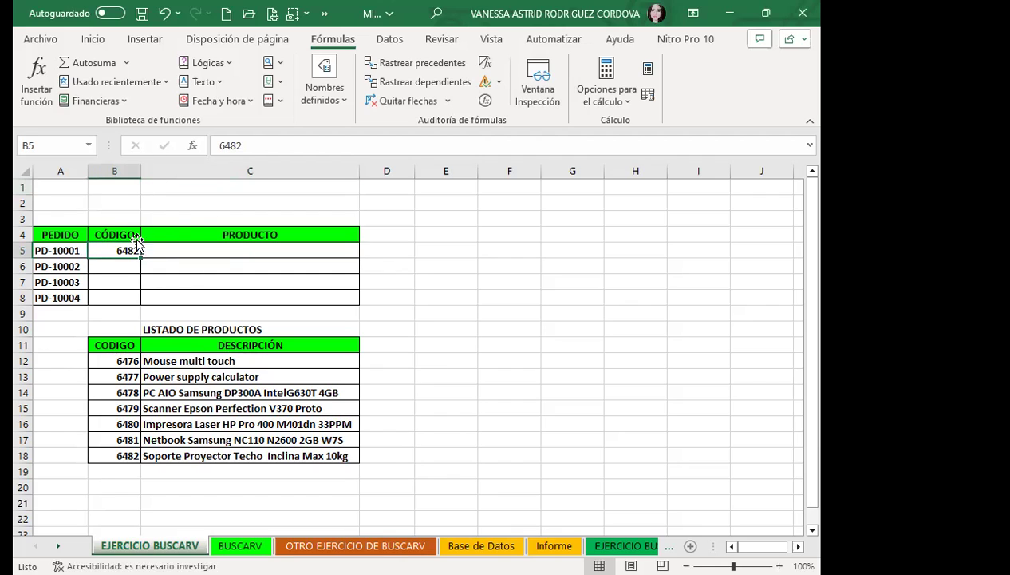
click(170, 246)
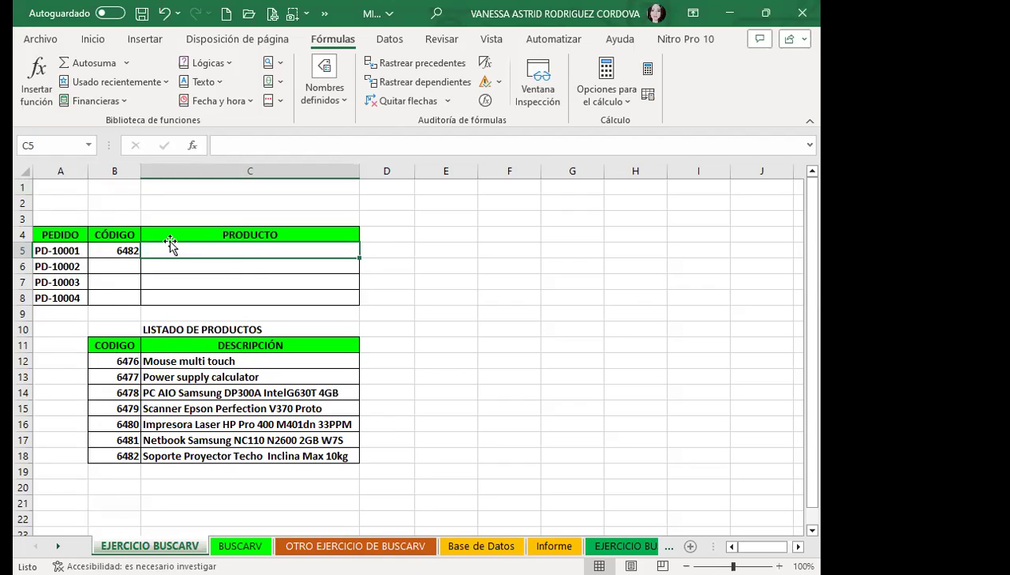
Begin the formula =BUSCARV(B5; in C5, with B5 as the lookup value.
text(=B)
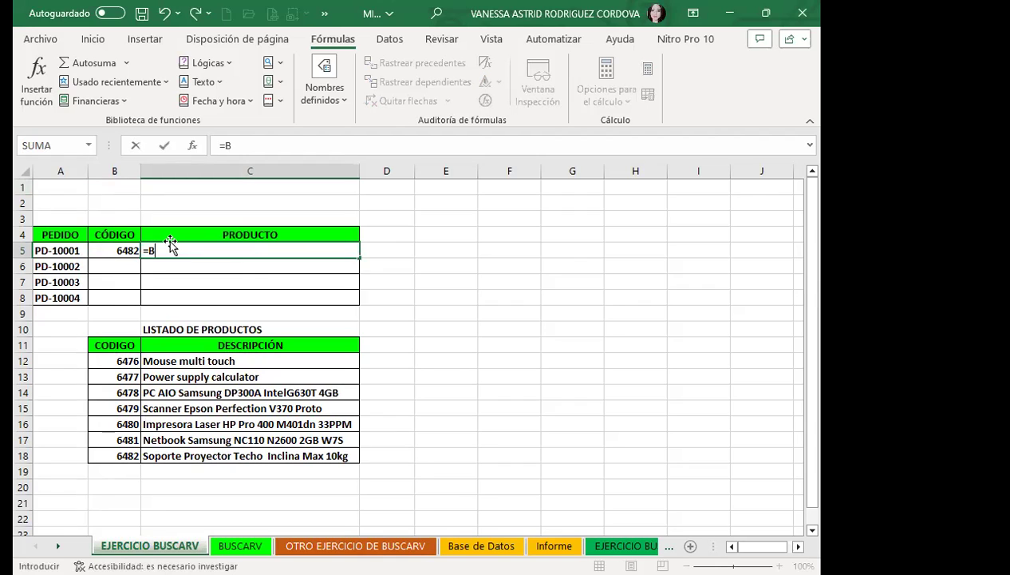
text(USC)
click(175, 293)
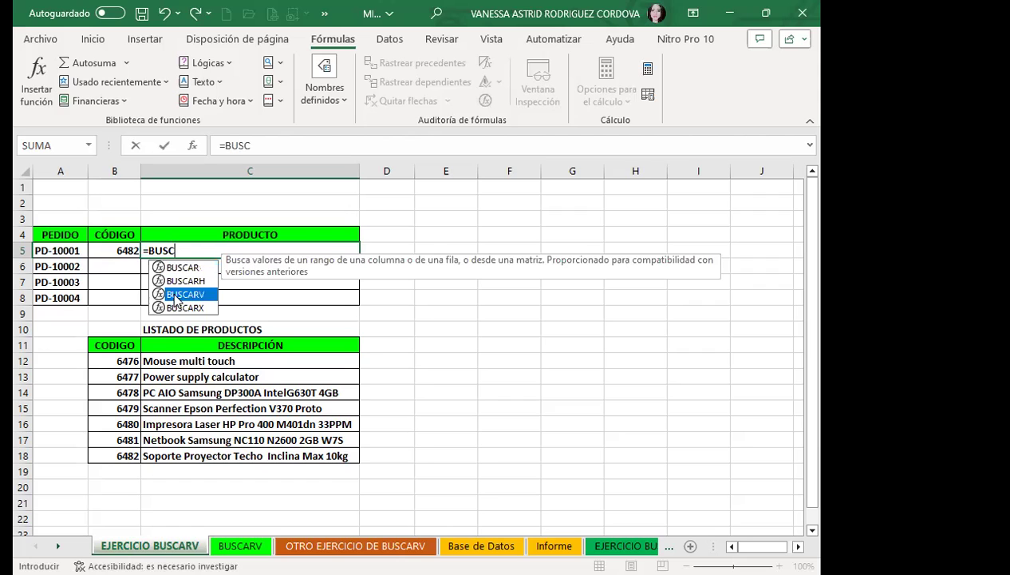
key(Tab)
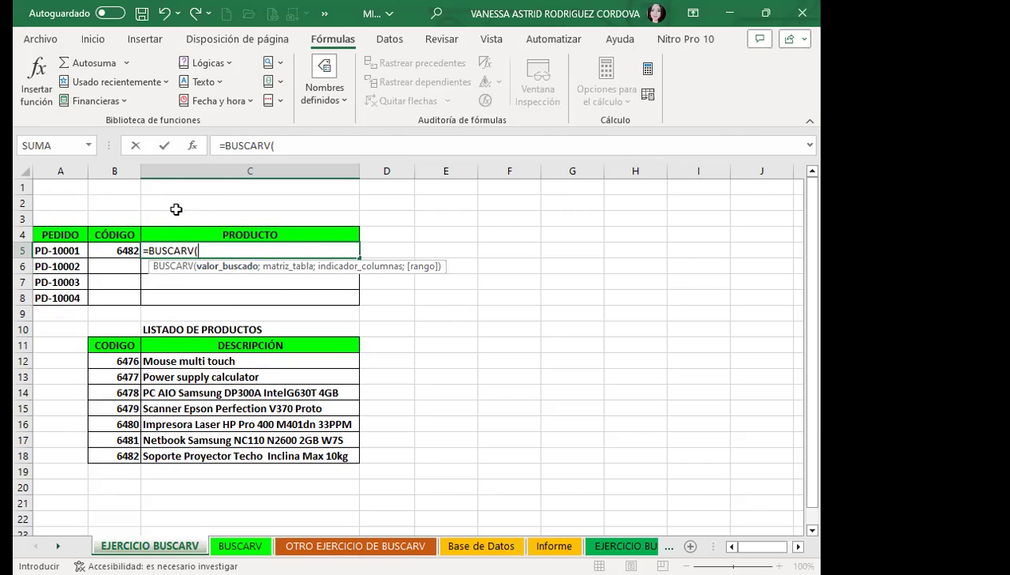
click(120, 252)
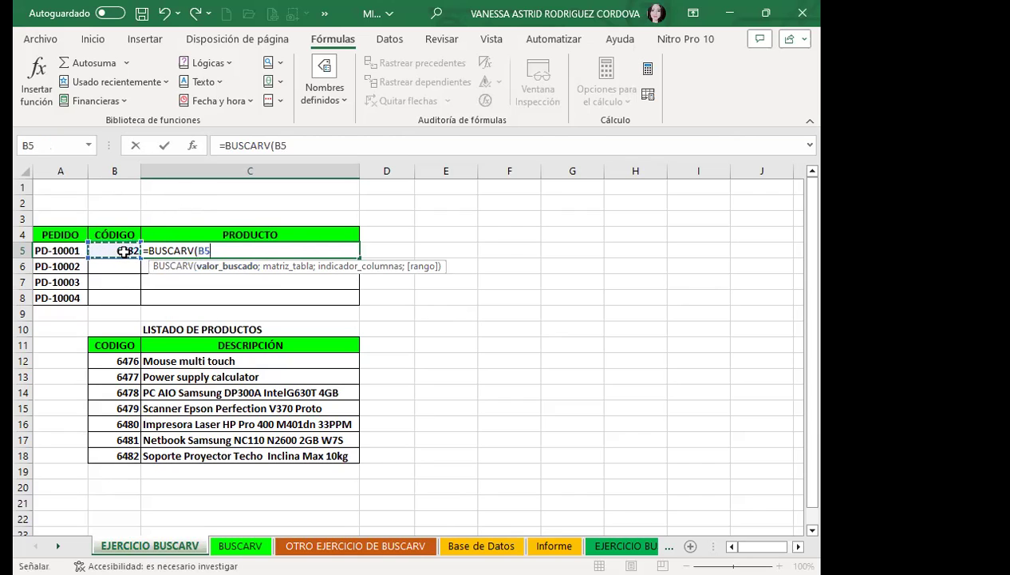
text(;)
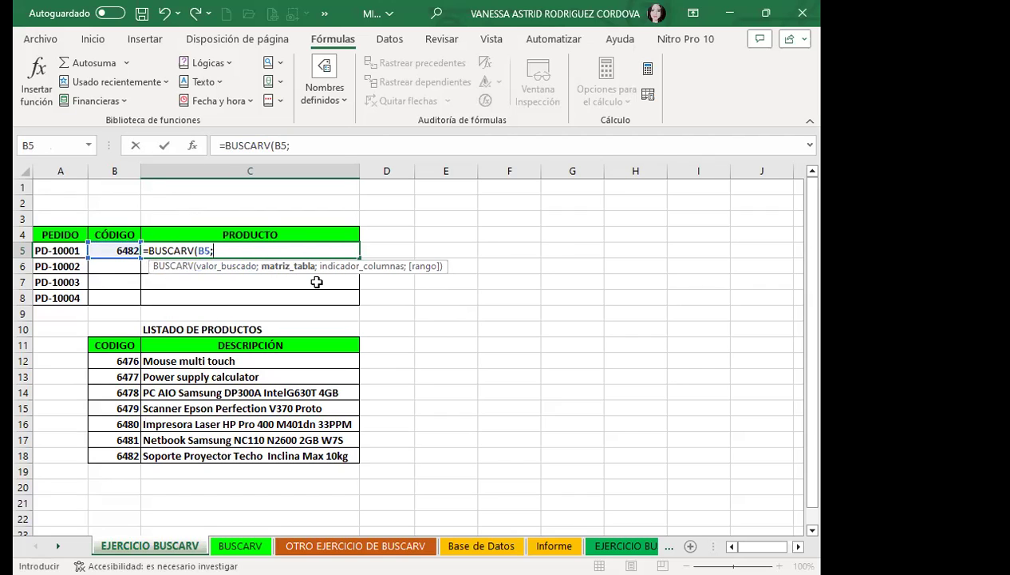
Complete C5 as =BUSCARV(B5;B11:C18;2;0) to show the description for code 6482.
click(100, 345)
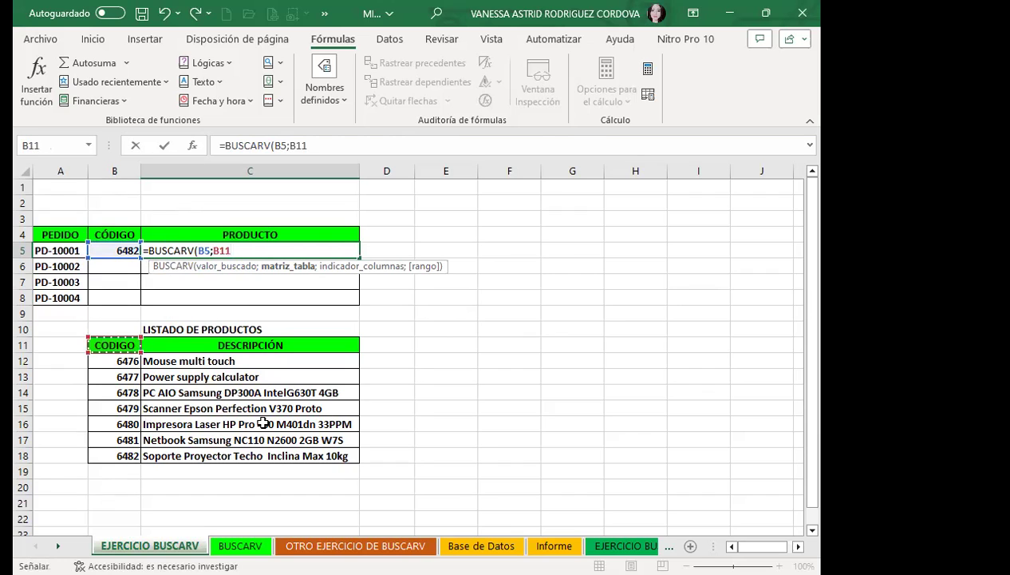
shift+click(266, 456)
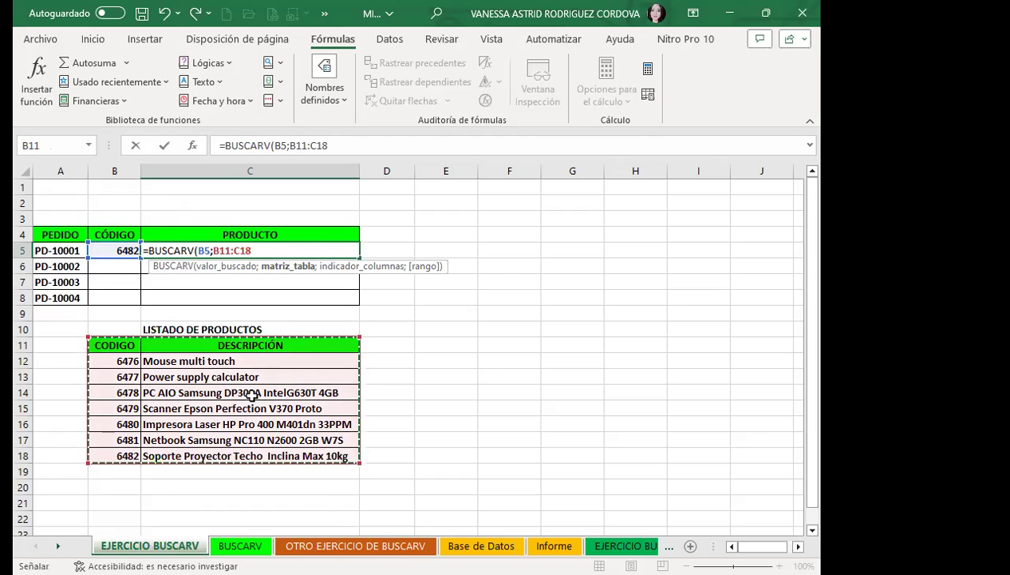
text(;)
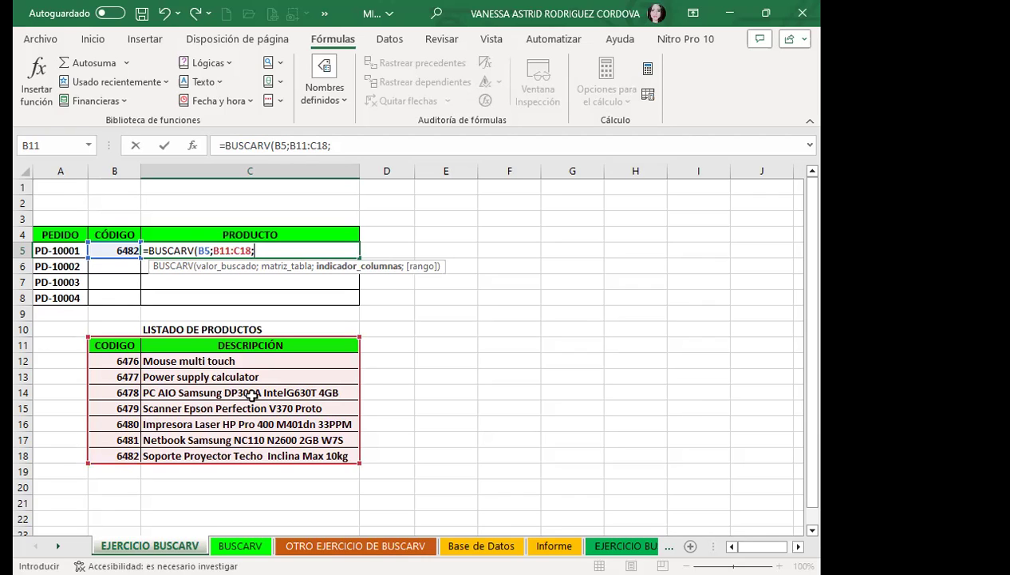
text(2)
text(;)
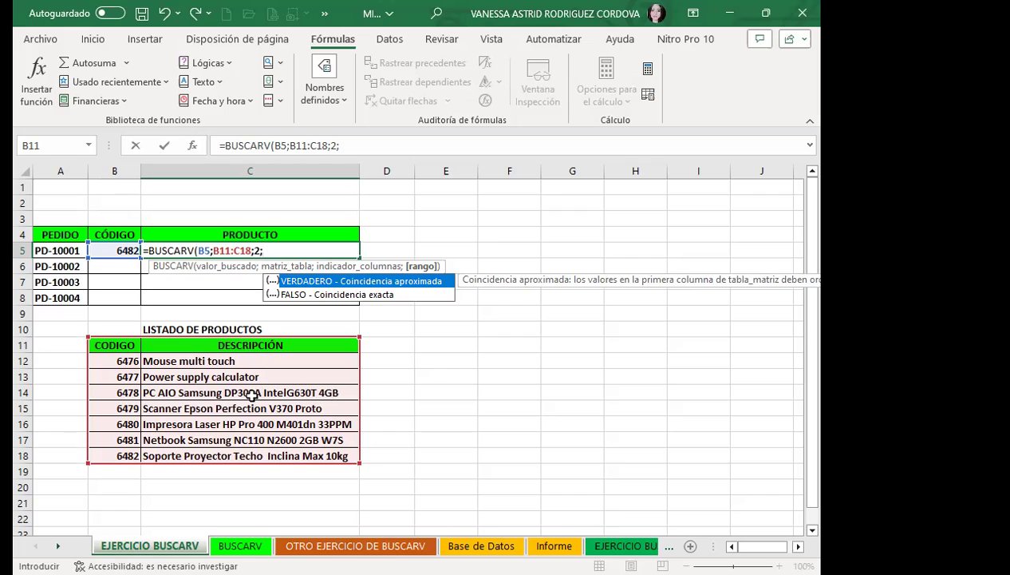
text(0)
text())
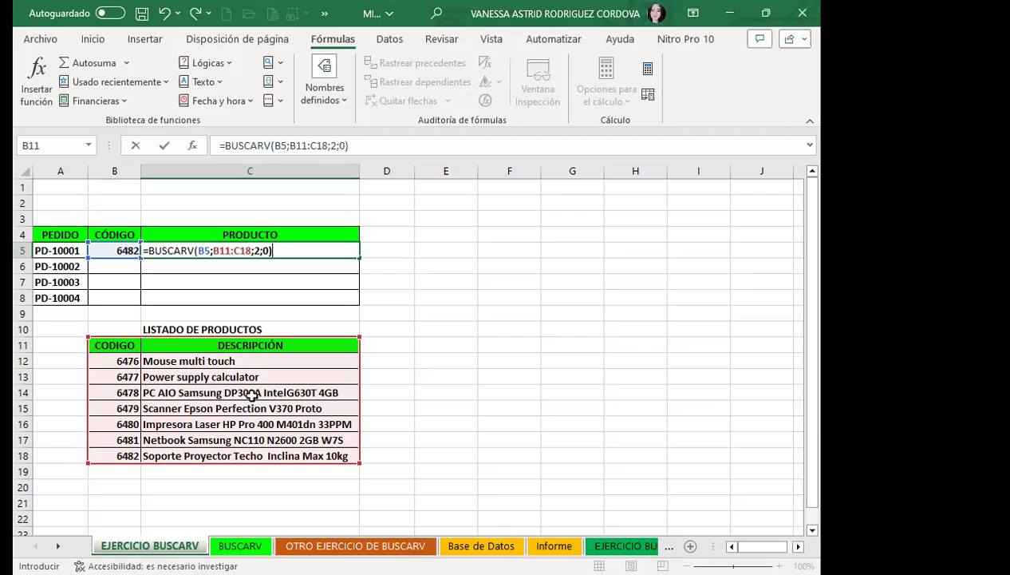
key(Return)
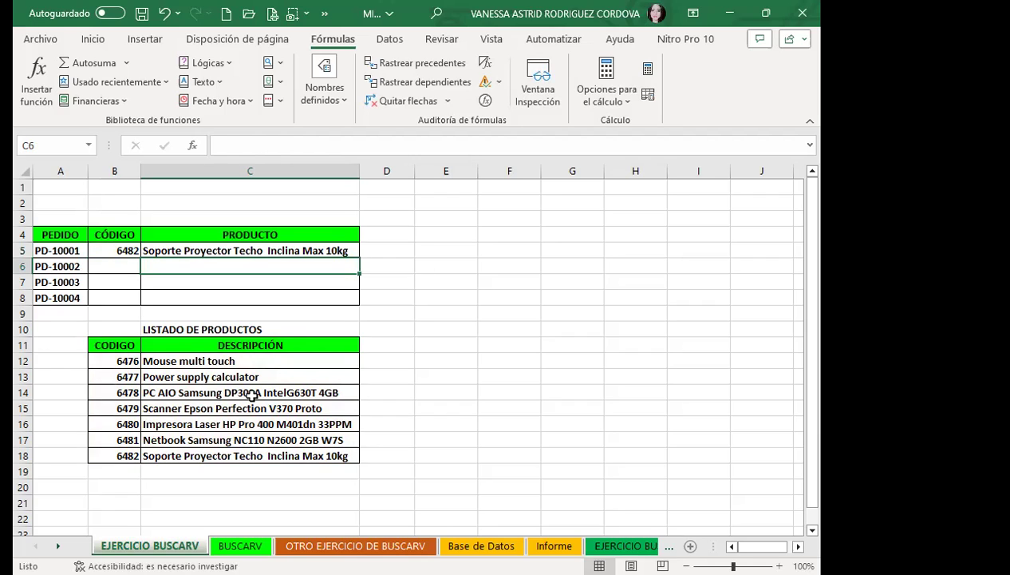
Fill C5's BUSCARV formula down through C8.
click(228, 251)
drag(359, 257, 357, 304)
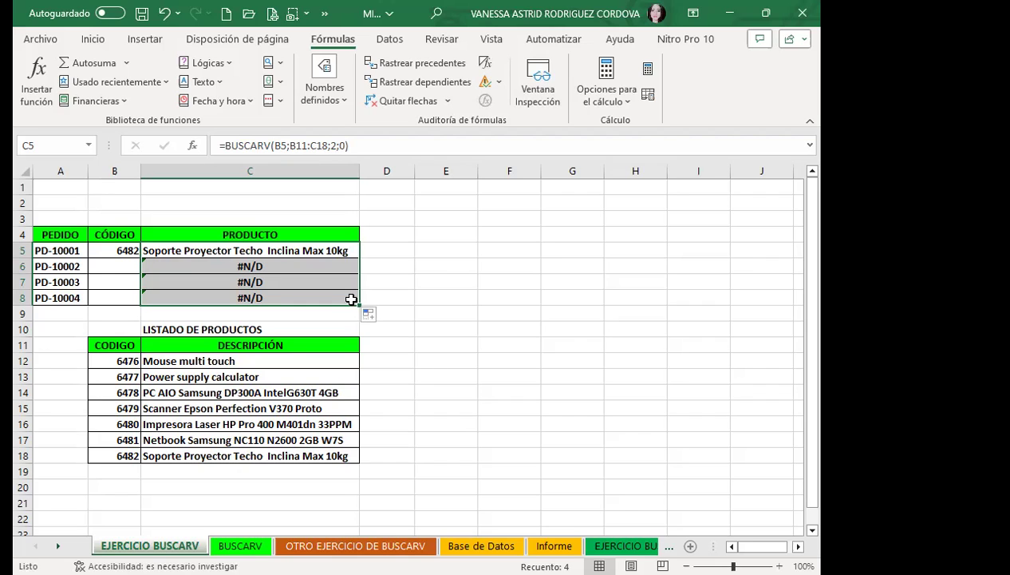
Enter codes 6477, 6481 and 6476 in B6:B8 for orders PD-10002 to PD-10004.
click(120, 266)
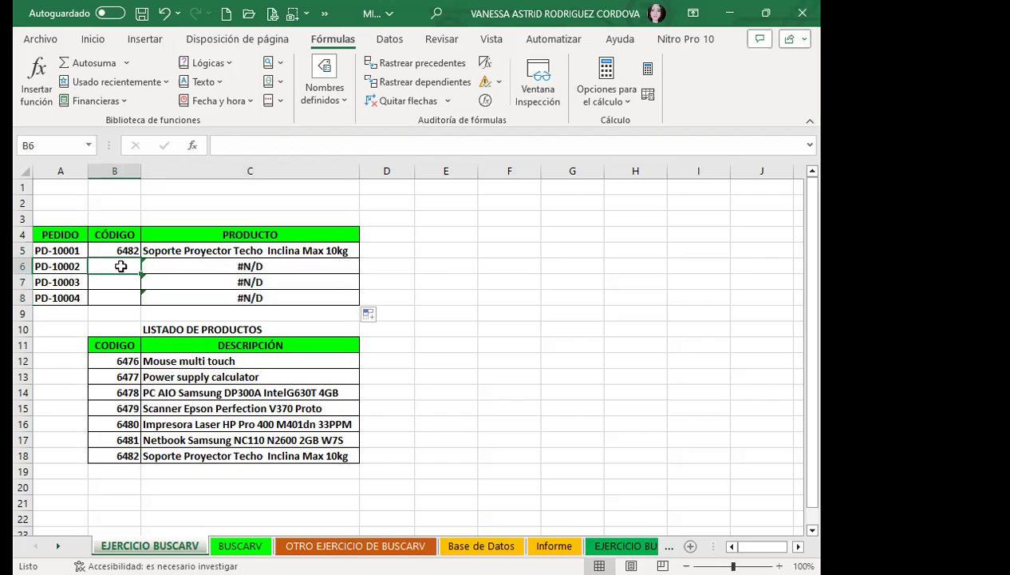
text(6477)
key(Return)
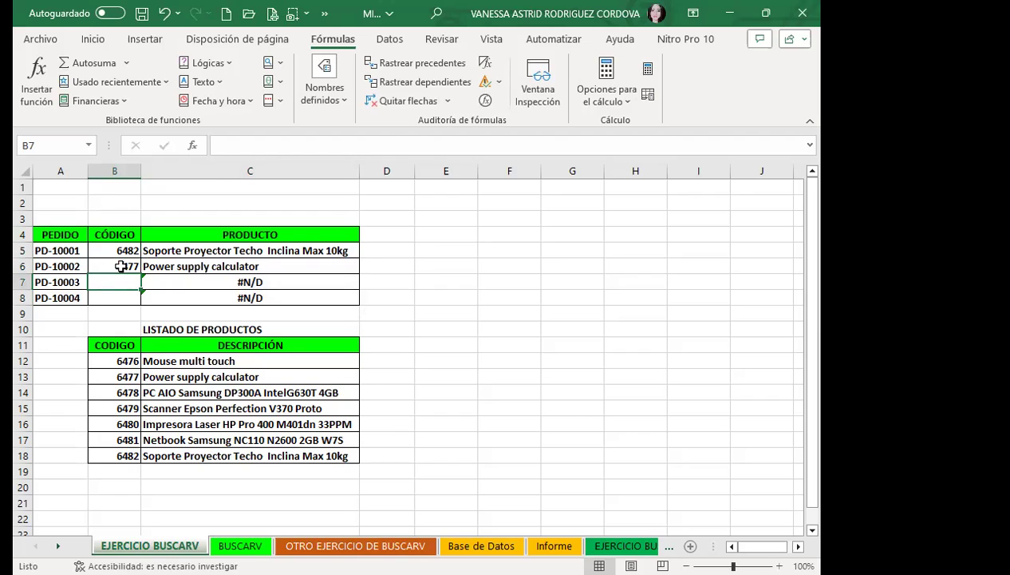
text(6481)
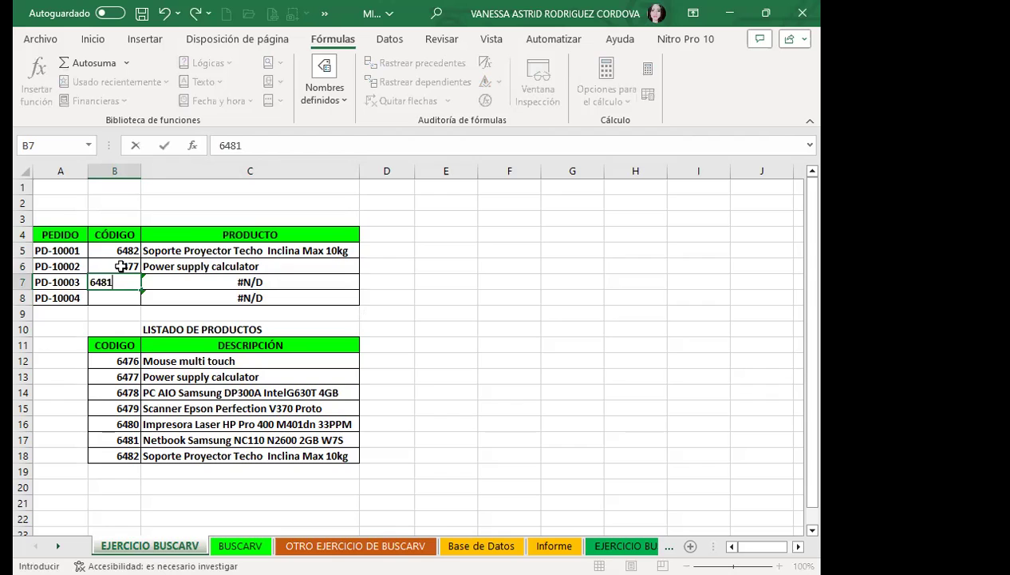
key(Return)
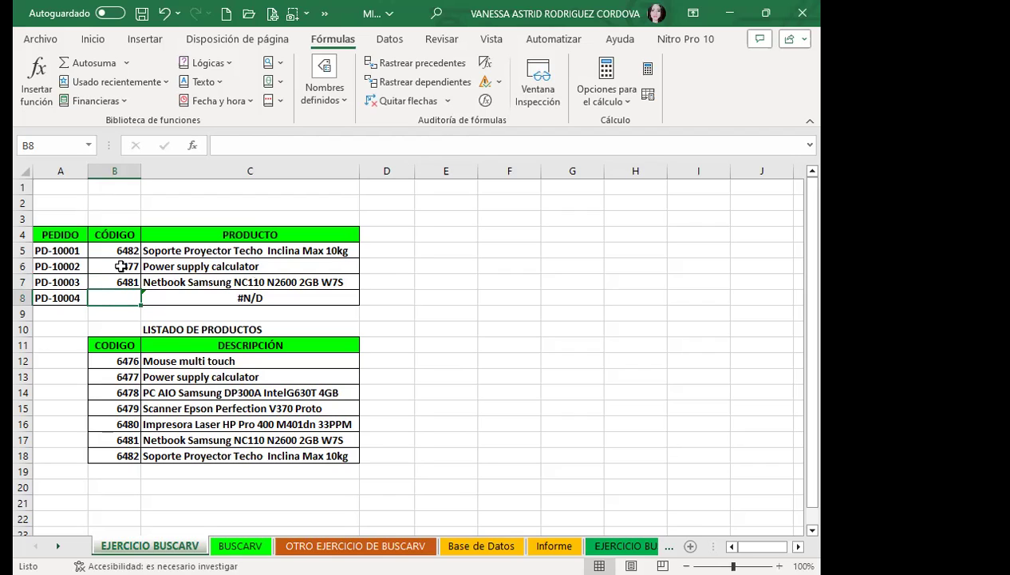
text(64)
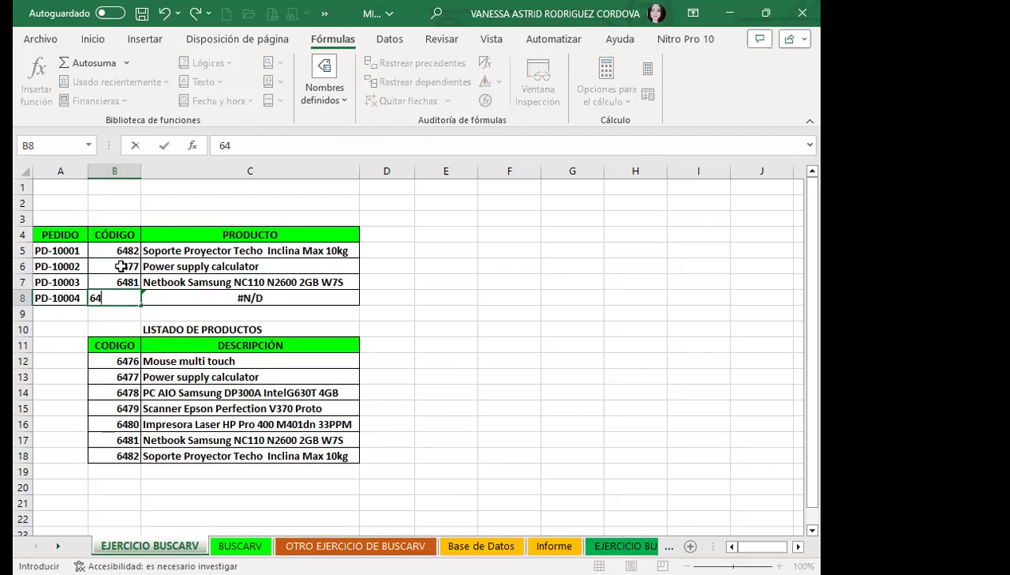
text(79)
key(BackSpace)
text(6)
key(Return)
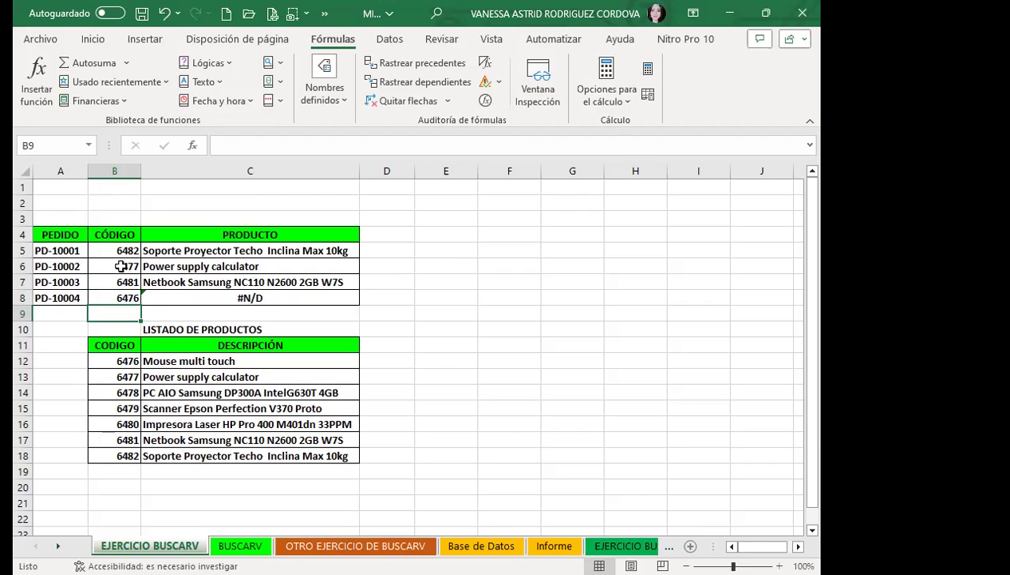
Make the product range in C5's formula absolute as $B$11:$C$18.
click(198, 249)
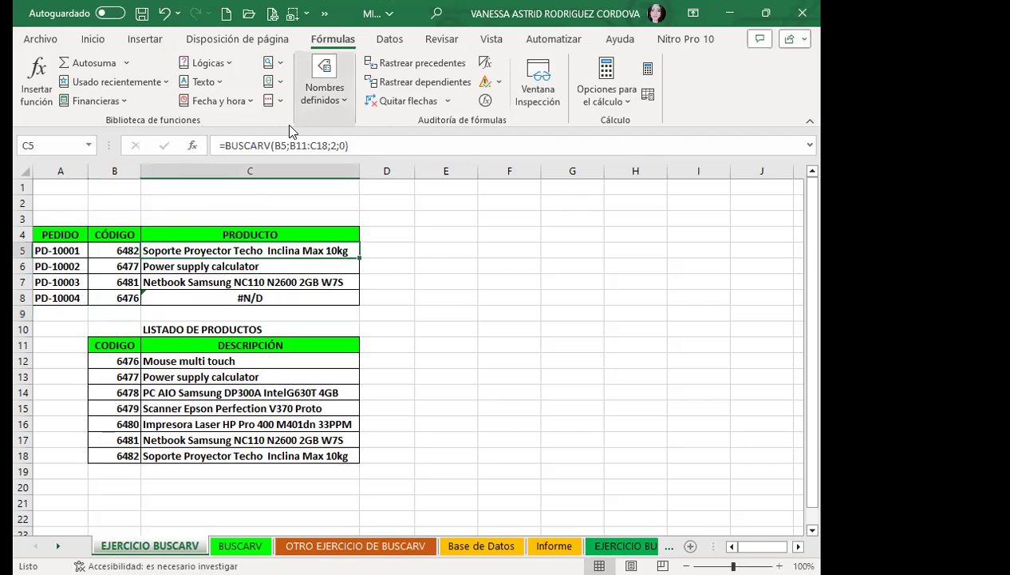
click(301, 144)
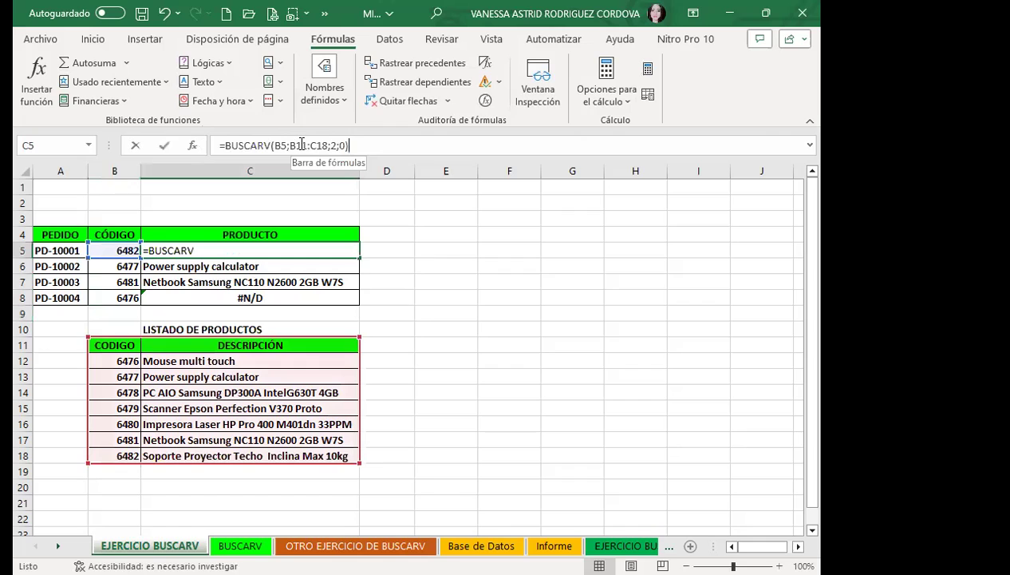
drag(289, 145, 330, 148)
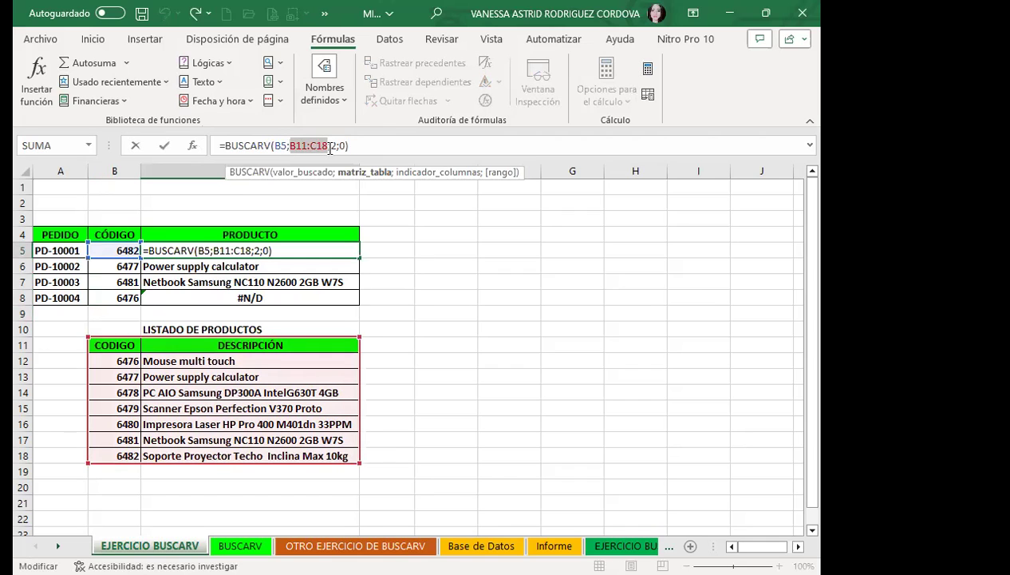
key(F4)
key(ctrl+Return)
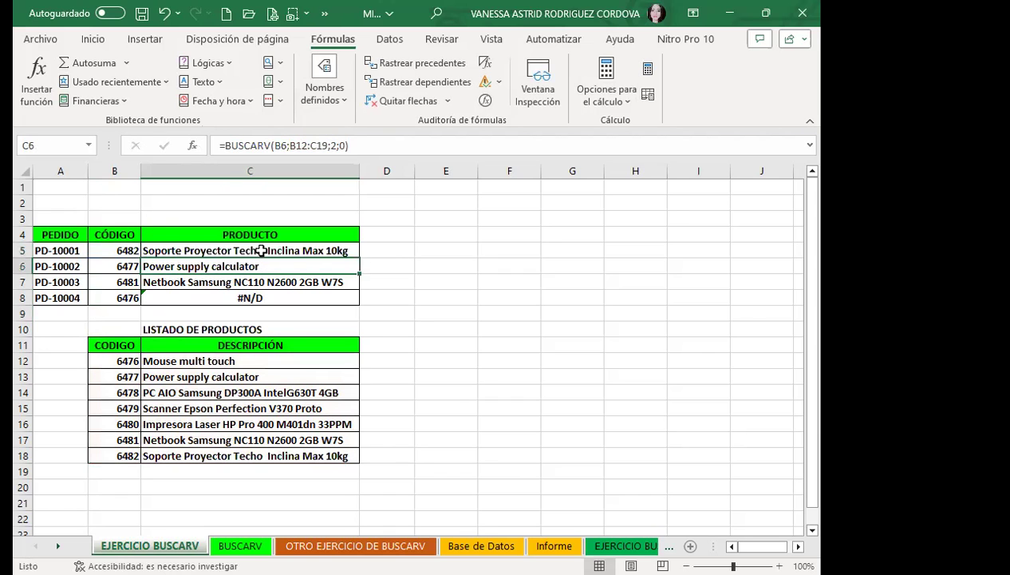
Fill the anchored formula down to C8 so C8 shows Mouse multi touch.
drag(361, 258, 361, 301)
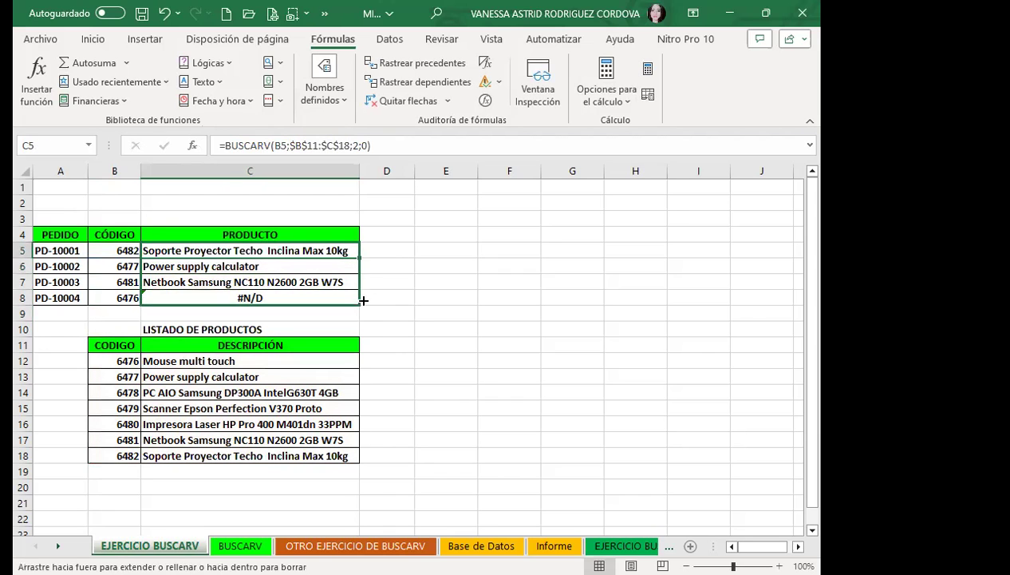
click(118, 279)
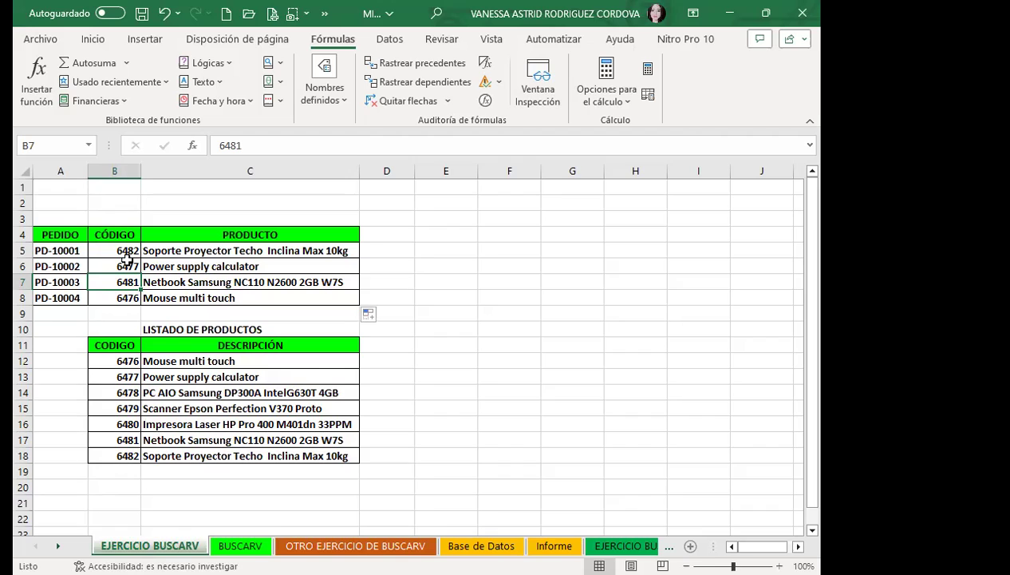
click(177, 249)
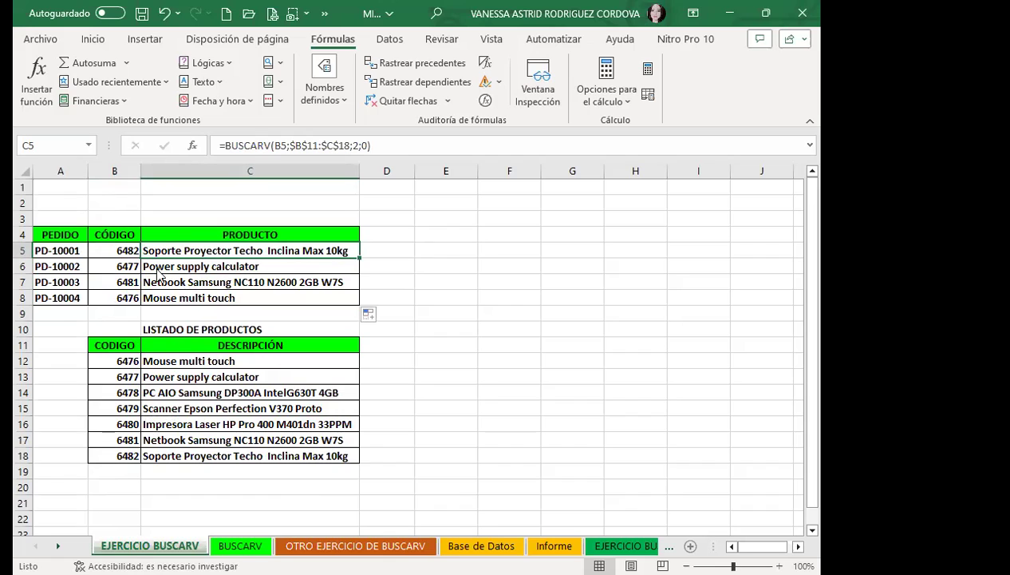
Change PD-10004's code in B8 to 6477 so C8 shows Power supply calculator.
click(132, 356)
click(146, 295)
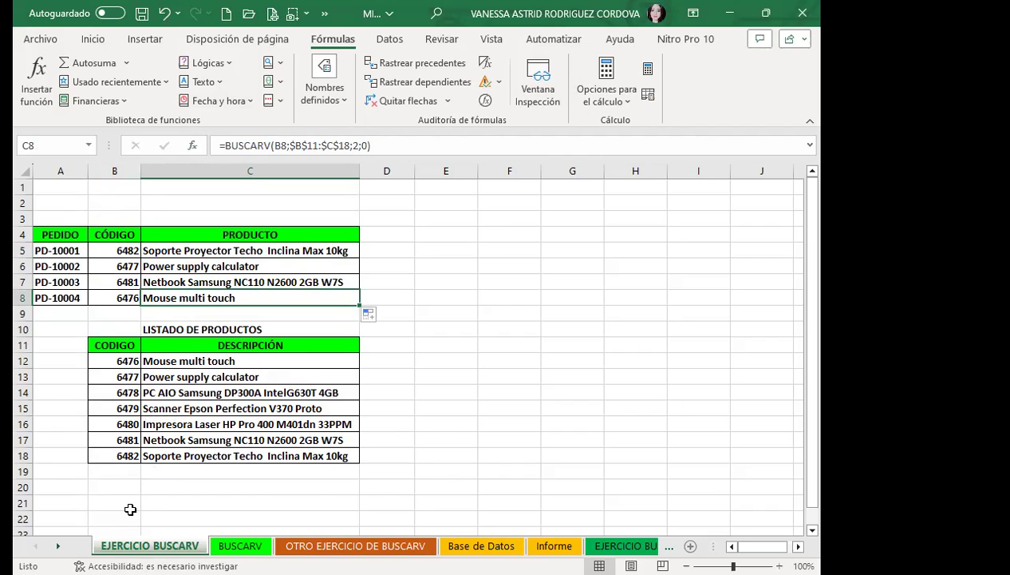
click(208, 254)
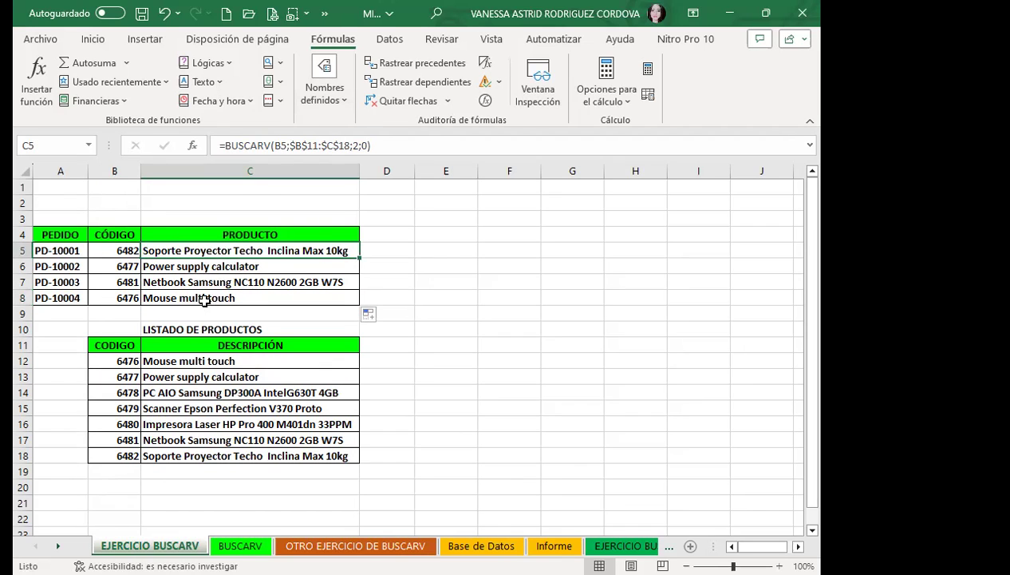
click(114, 297)
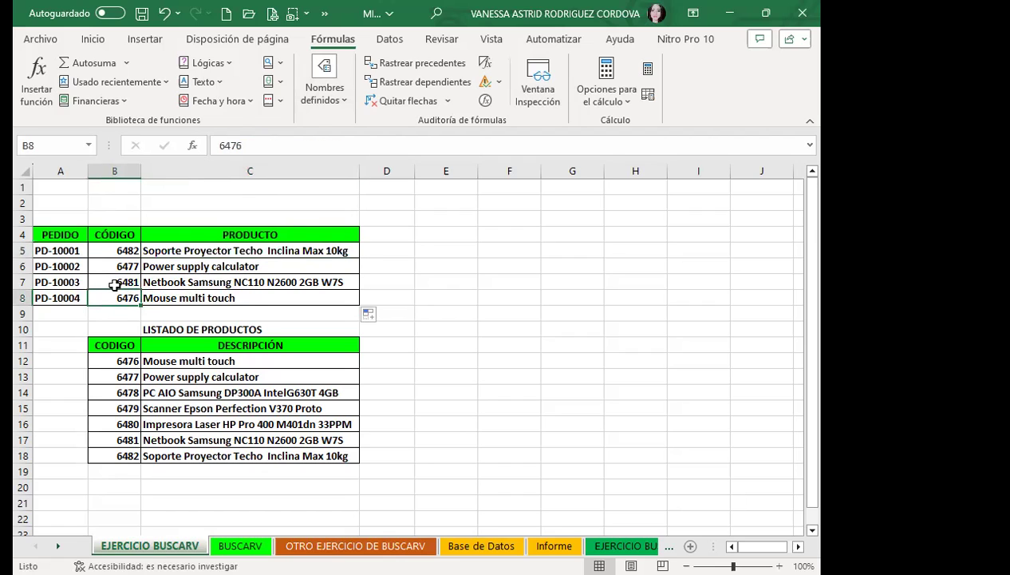
text(6477)
key(Return)
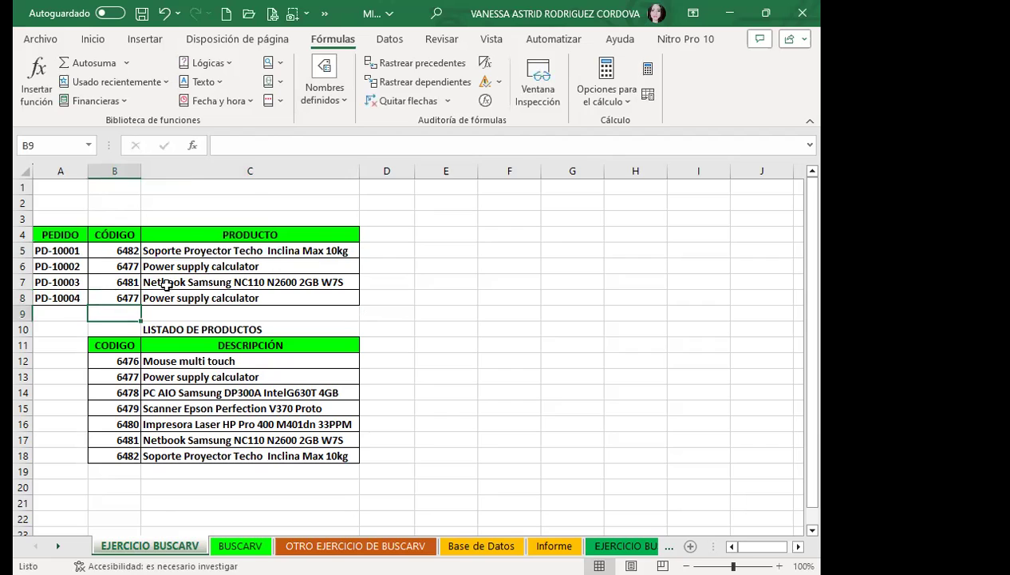
click(201, 301)
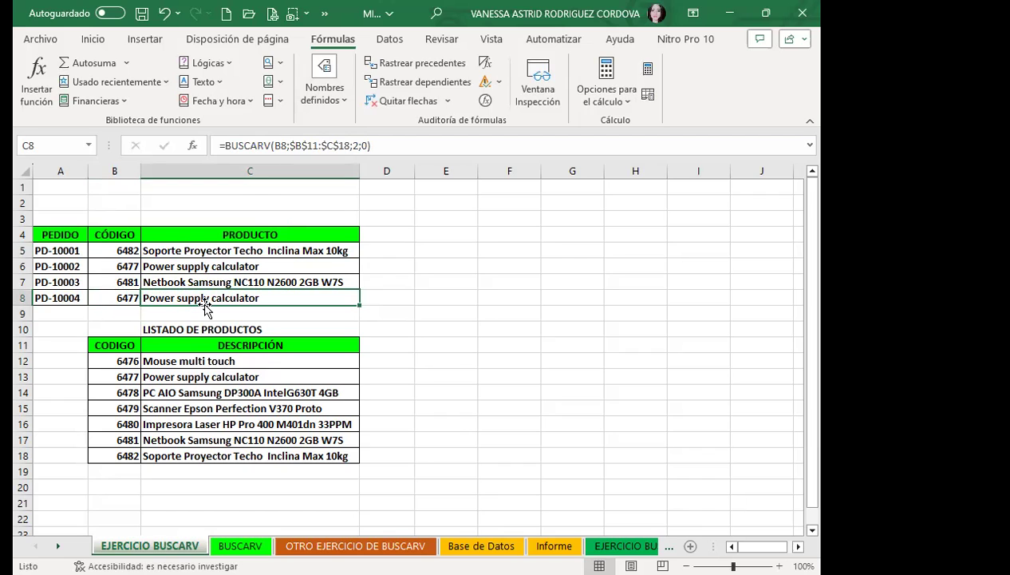
double_click(292, 249)
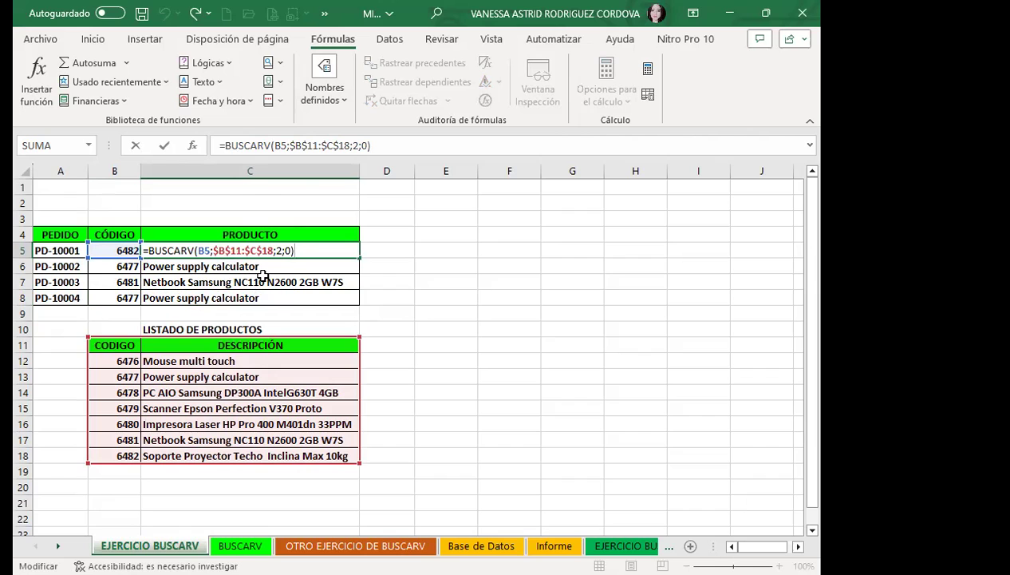
key(ctrl+Return)
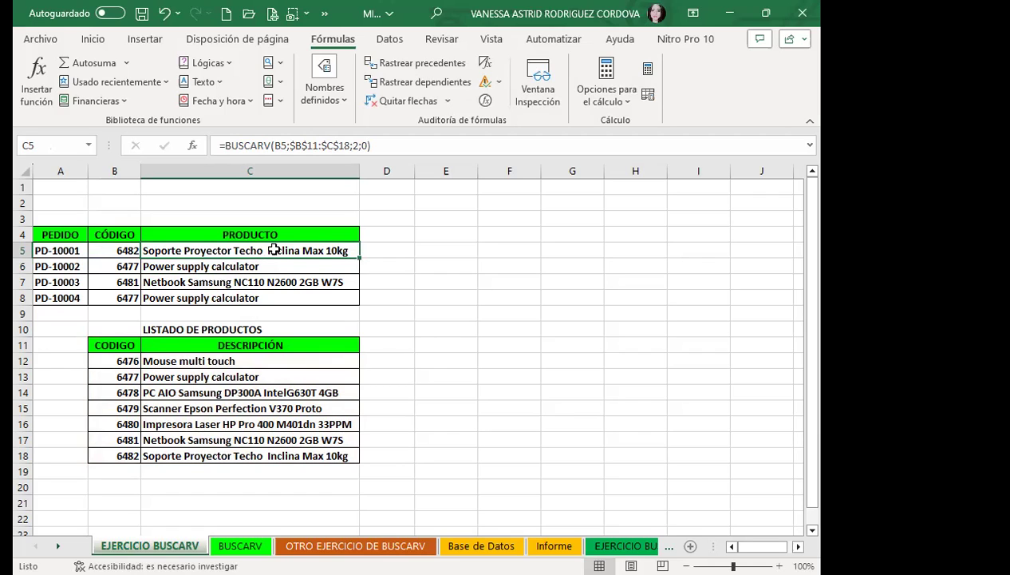
click(172, 359)
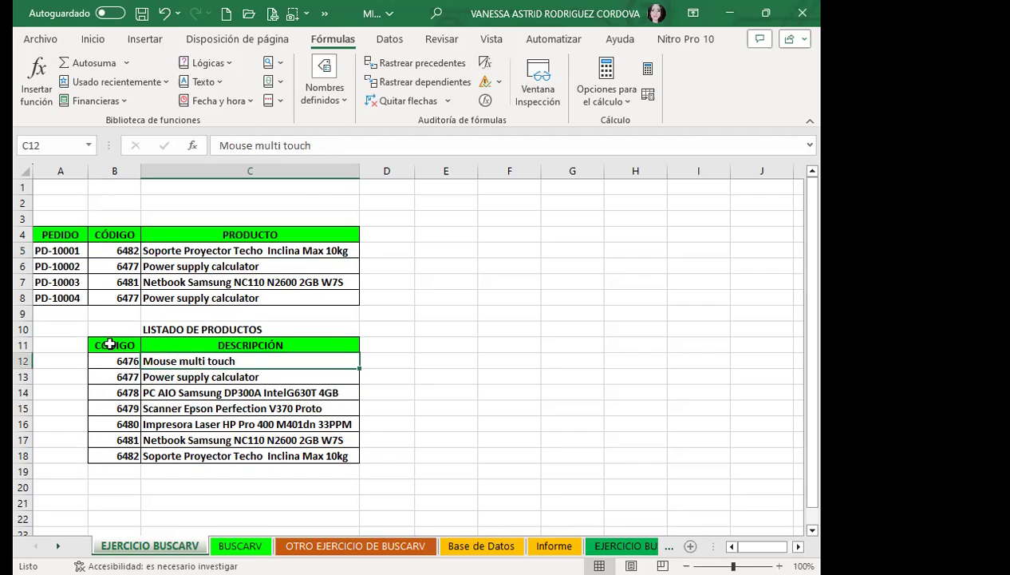
click(229, 392)
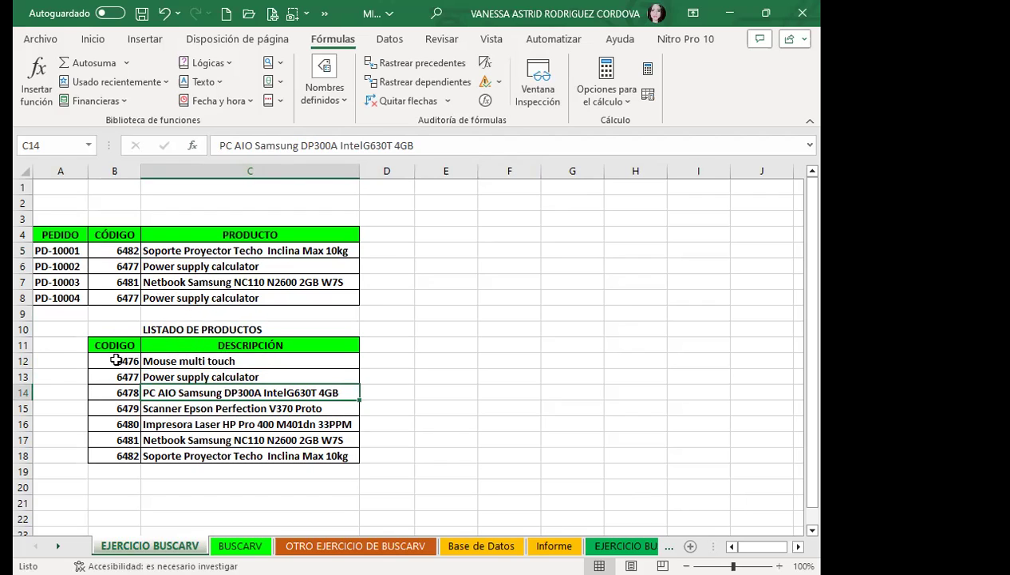
click(115, 344)
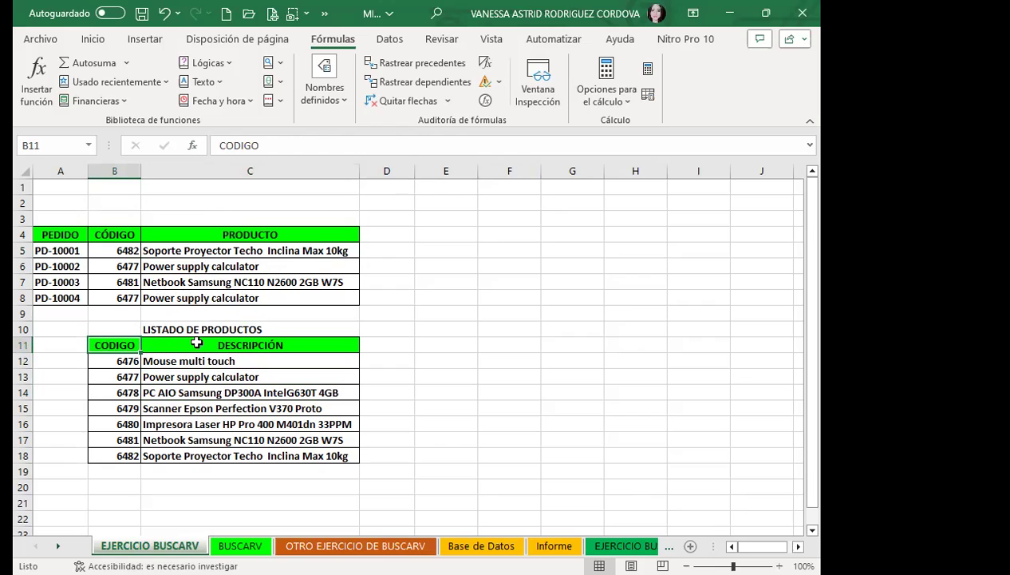
click(194, 344)
click(399, 347)
click(459, 348)
click(563, 347)
click(639, 347)
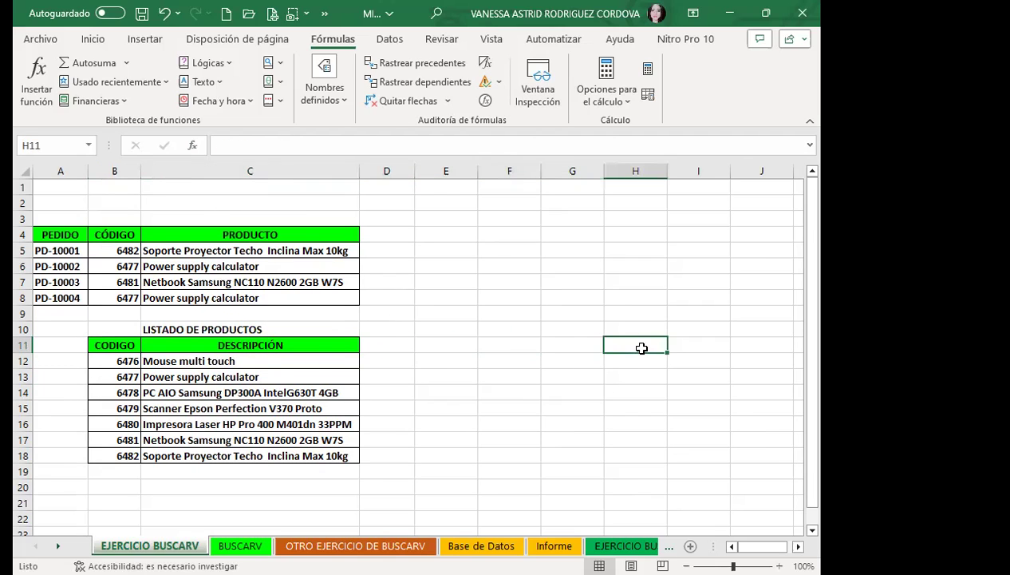
mouse_move(110, 345)
mouse_down()
mouse_move(570, 396)
mouse_move(627, 470)
mouse_up()
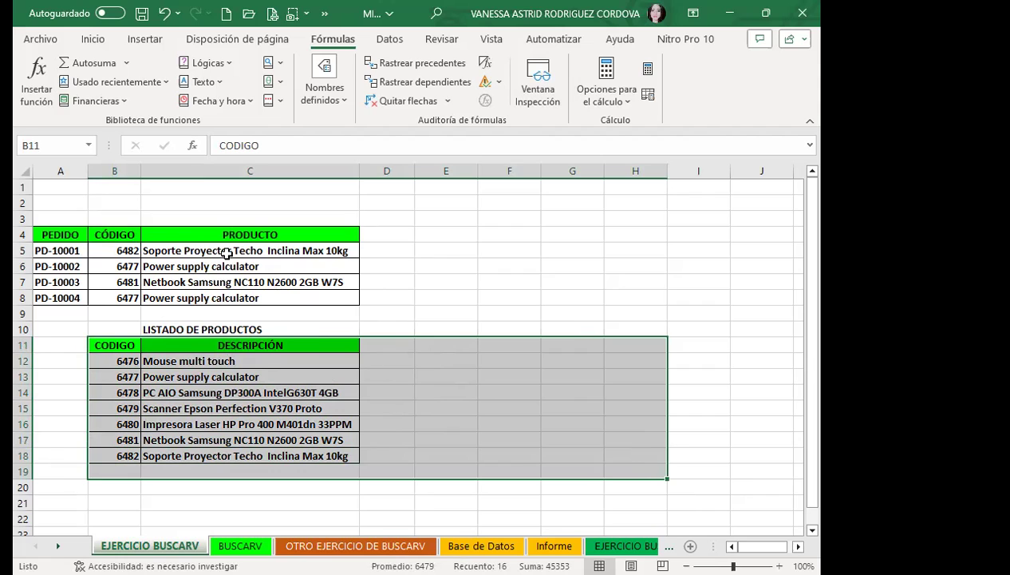
click(225, 348)
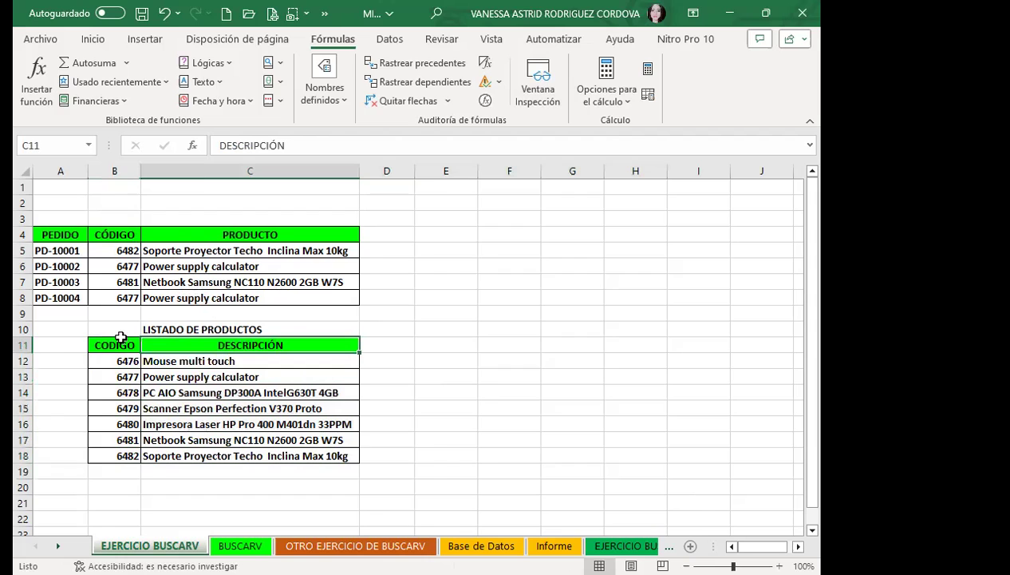
mouse_move(123, 344)
mouse_down()
mouse_move(118, 453)
mouse_move(281, 460)
mouse_up()
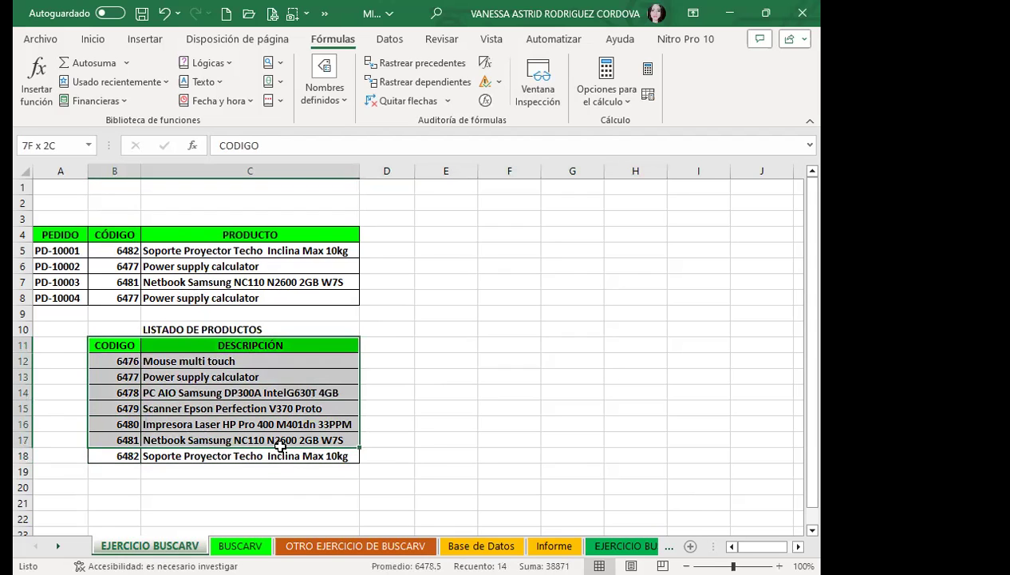
click(188, 345)
click(234, 247)
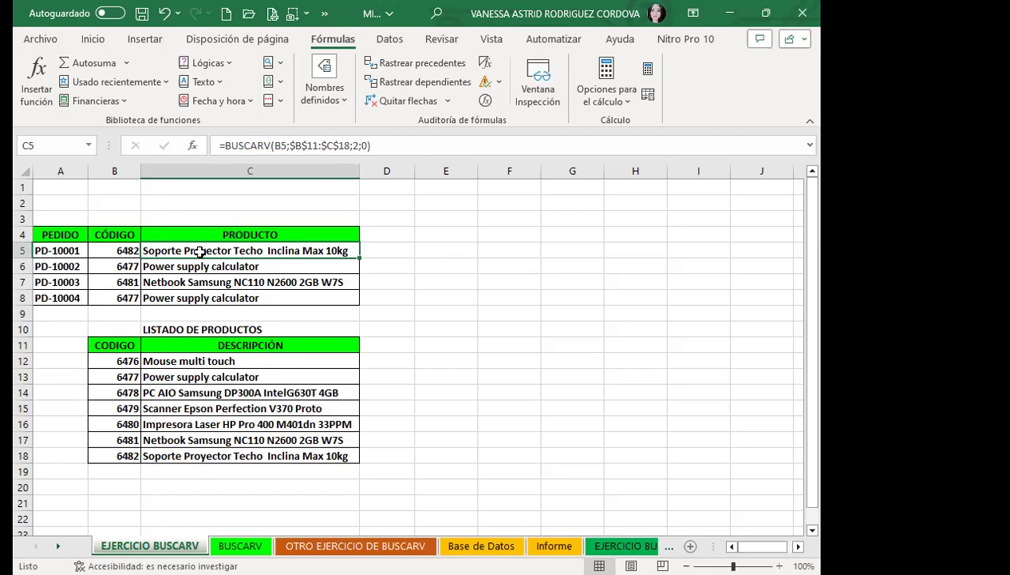
click(119, 310)
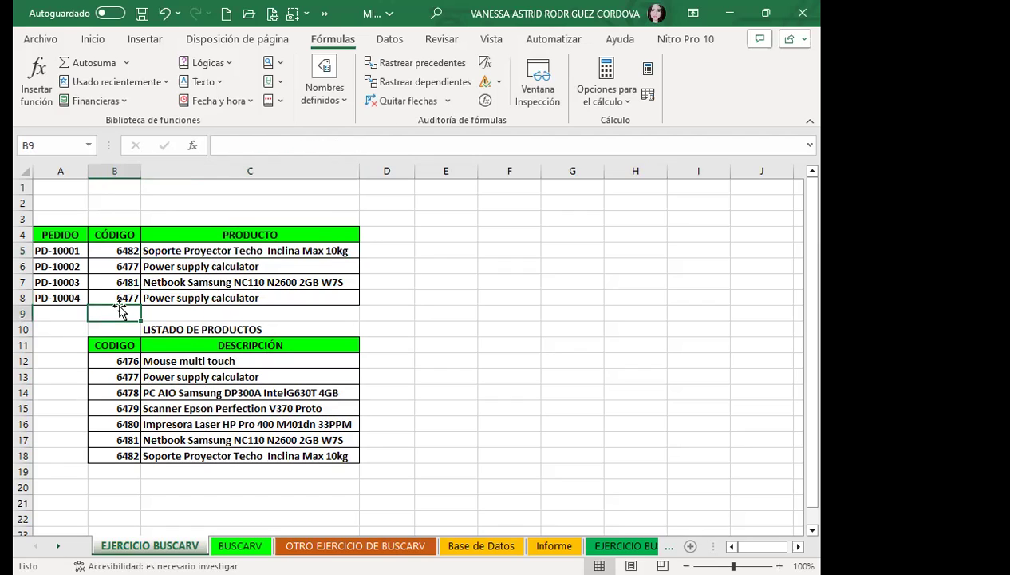
click(121, 297)
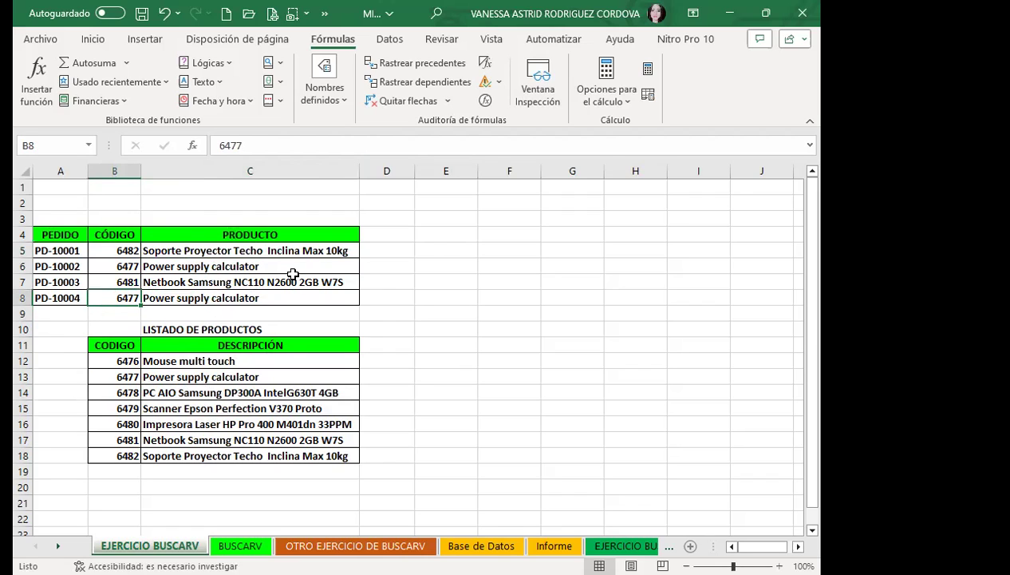
click(214, 251)
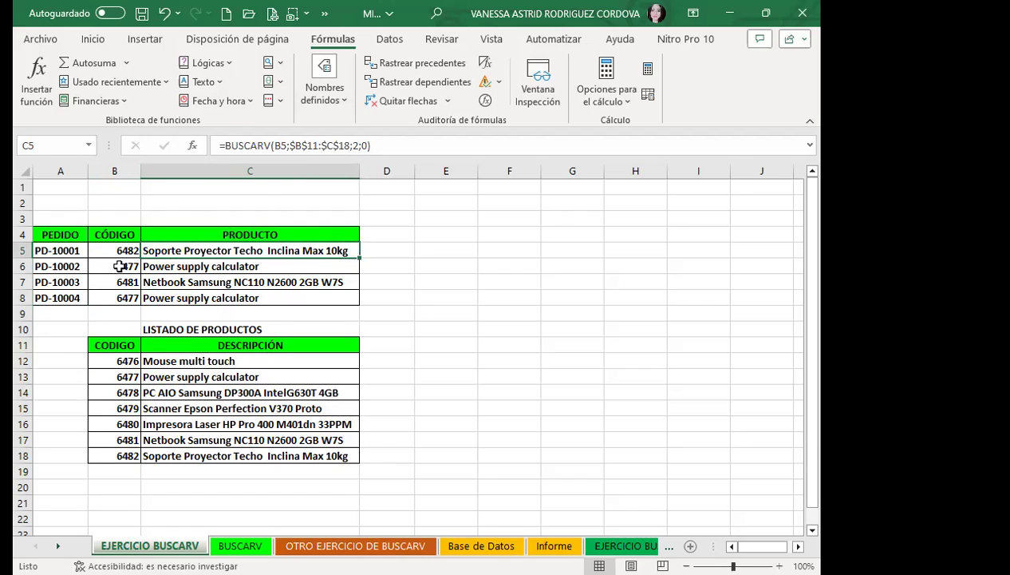
drag(116, 266, 117, 294)
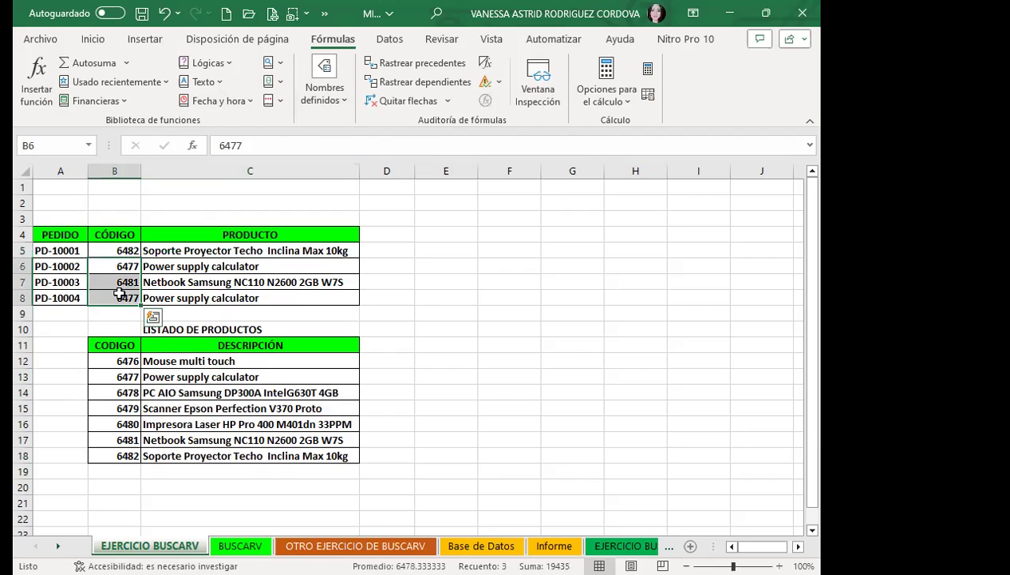
click(268, 269)
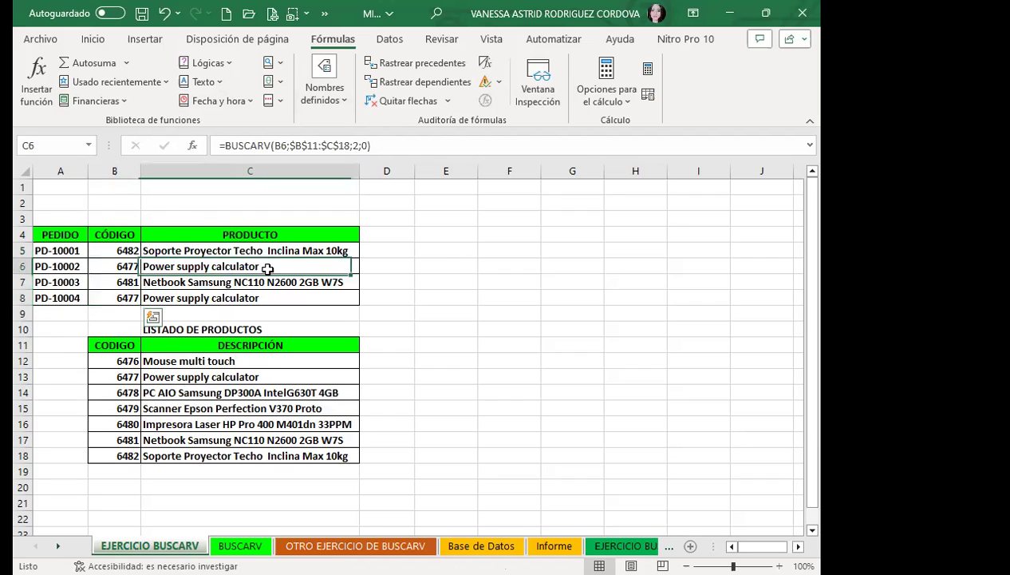
click(114, 260)
click(212, 266)
click(173, 280)
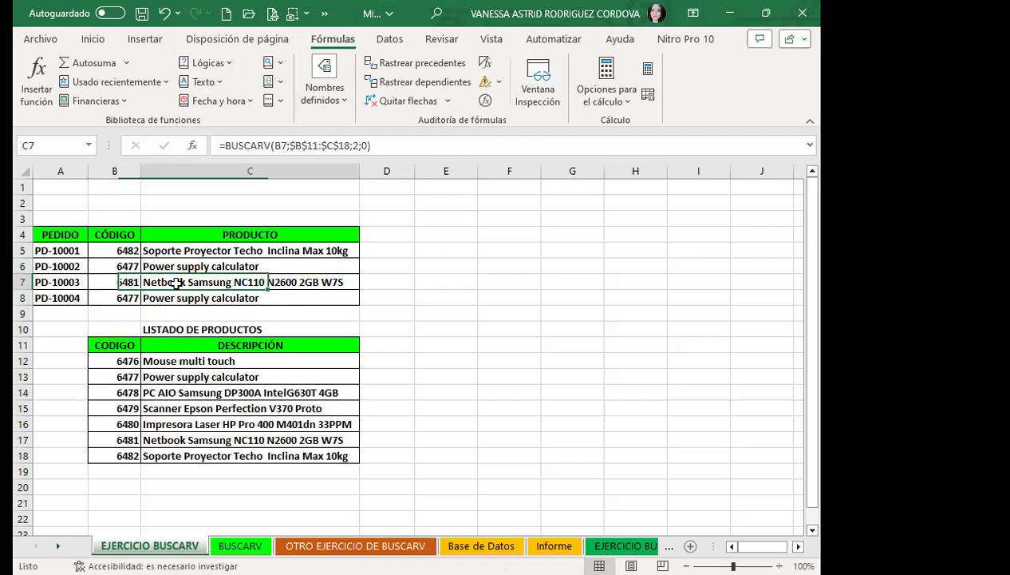
click(126, 295)
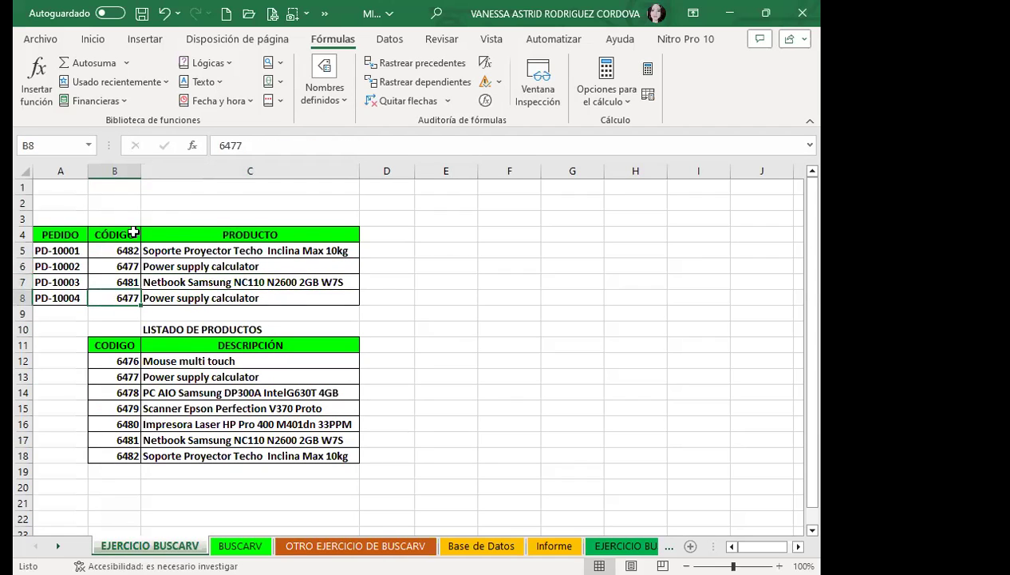
click(209, 253)
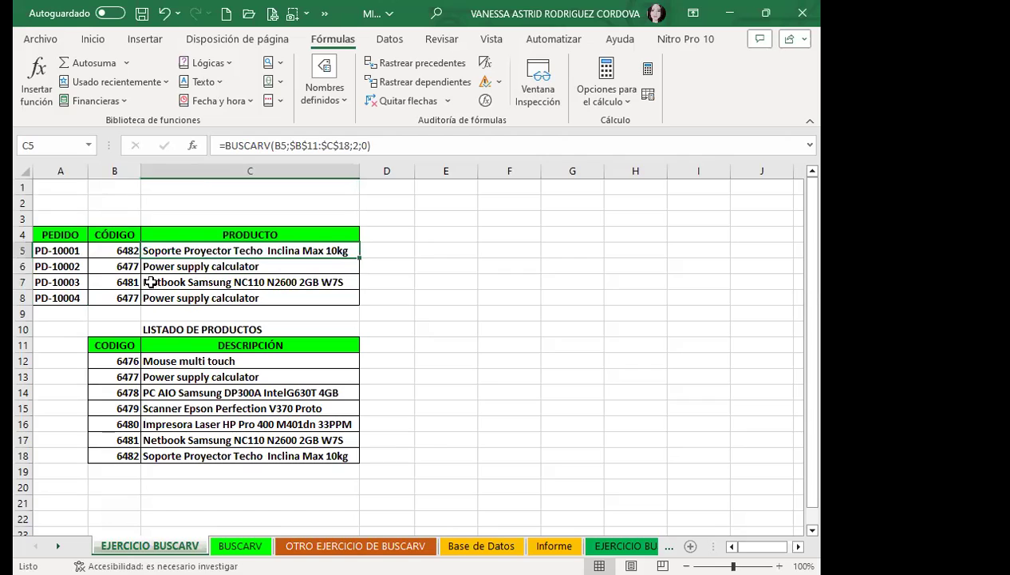
click(128, 294)
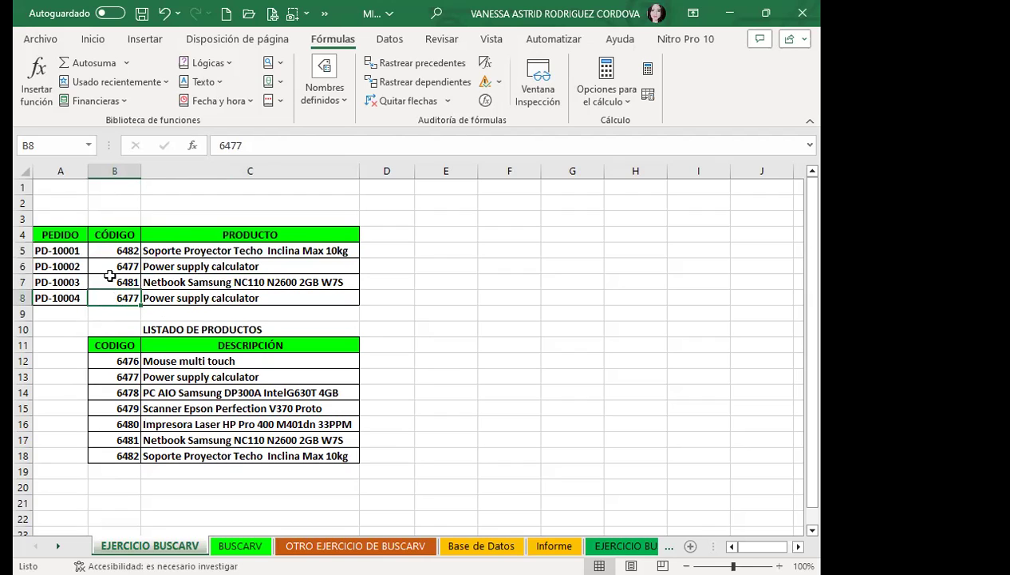
Delete the codes in B6:B8 so C6:C8 show #N/D.
click(110, 272)
drag(109, 272, 115, 294)
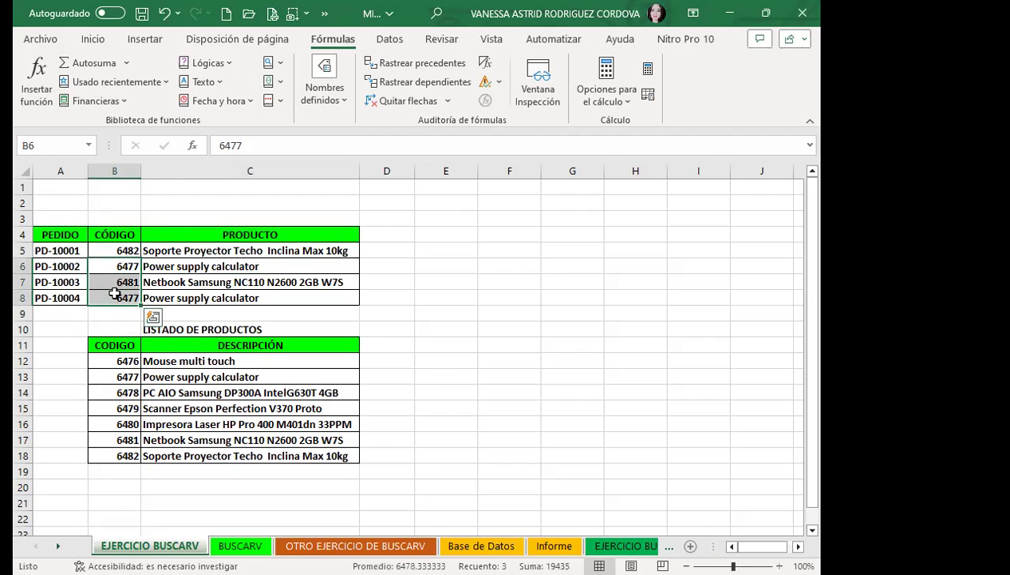
key(Delete)
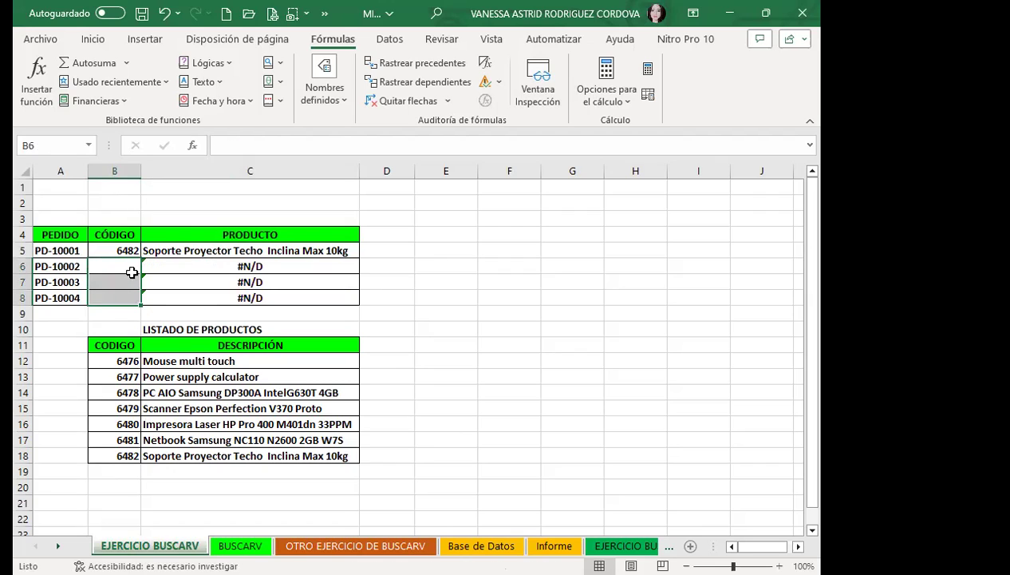
click(128, 266)
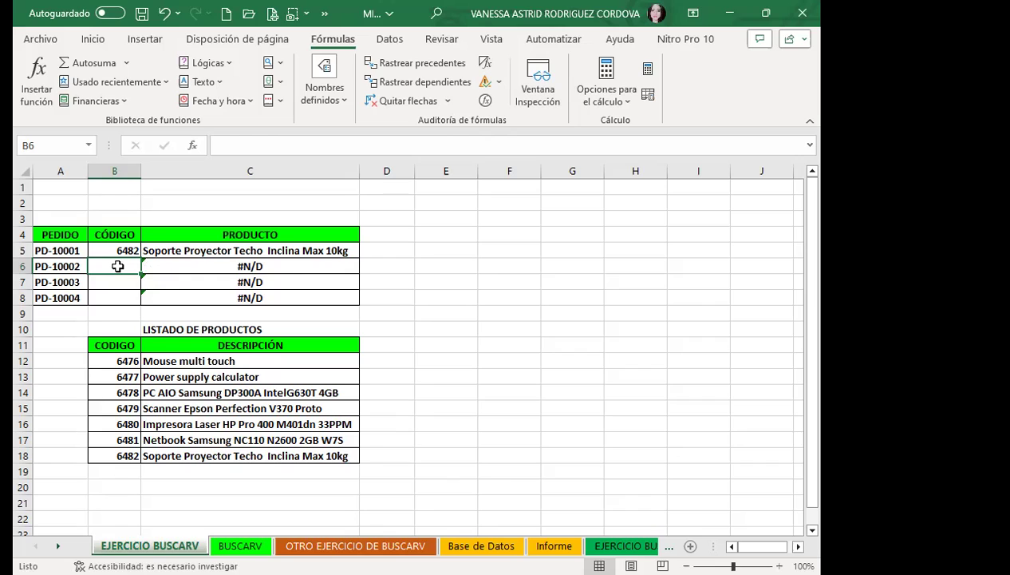
click(224, 267)
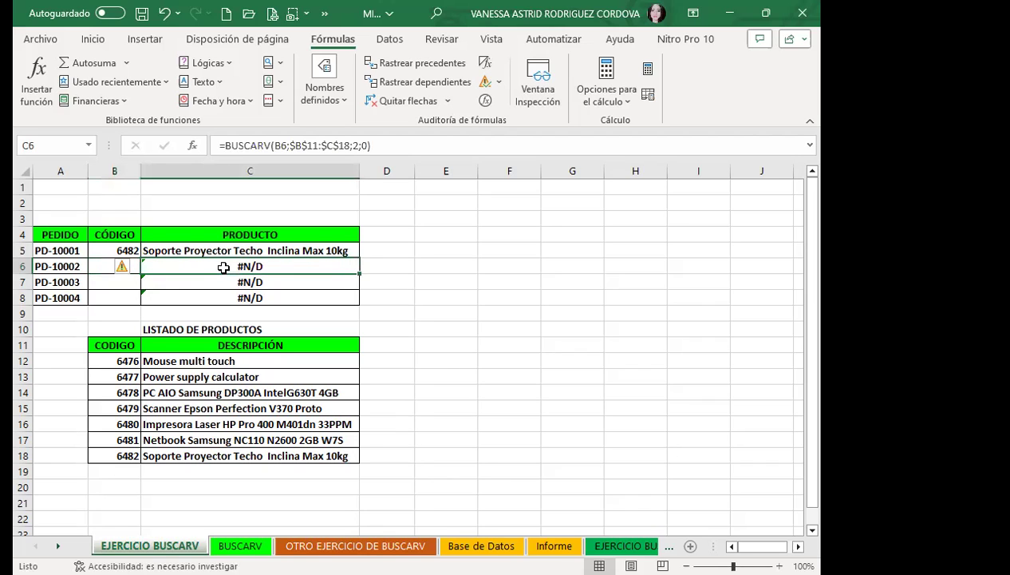
Clear code 6482 from B5 and select the product lookups C5:C8.
click(112, 247)
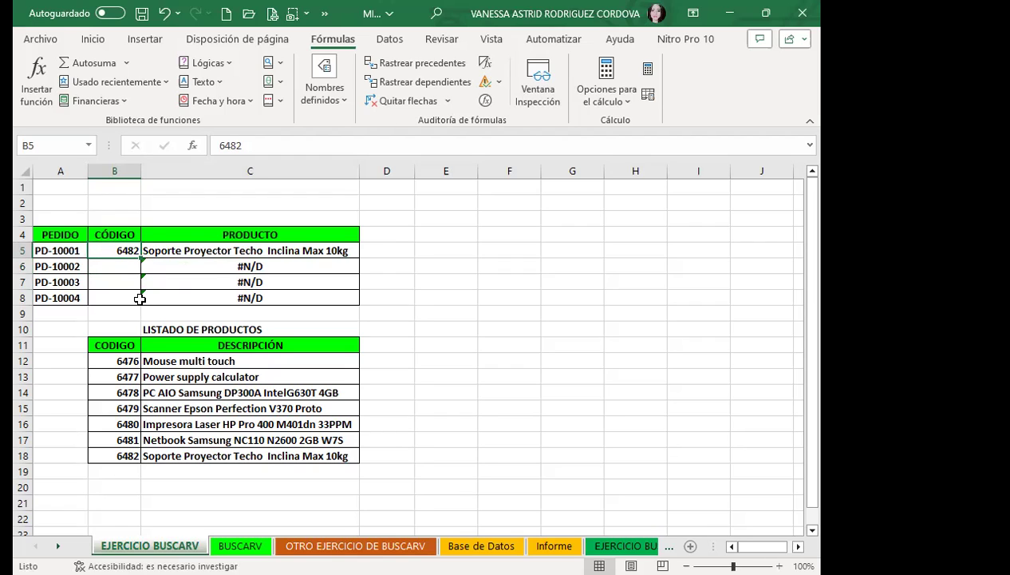
click(196, 251)
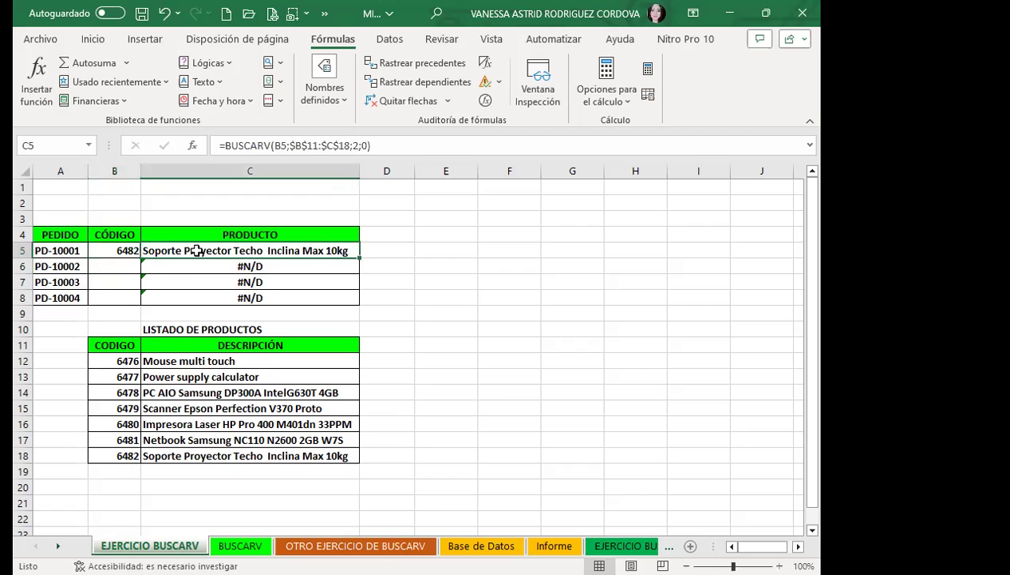
key(Delete)
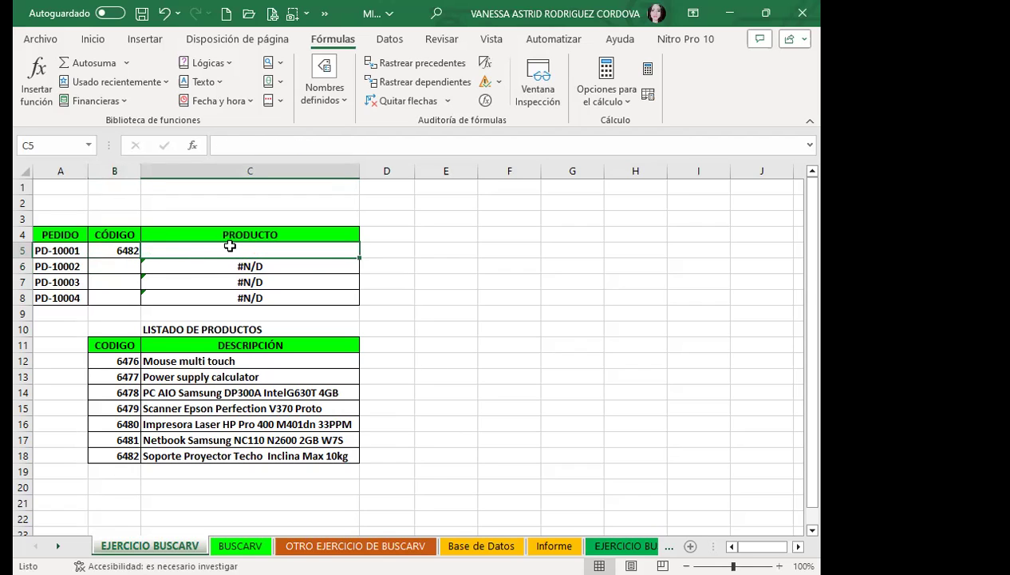
key(ctrl+z)
click(110, 247)
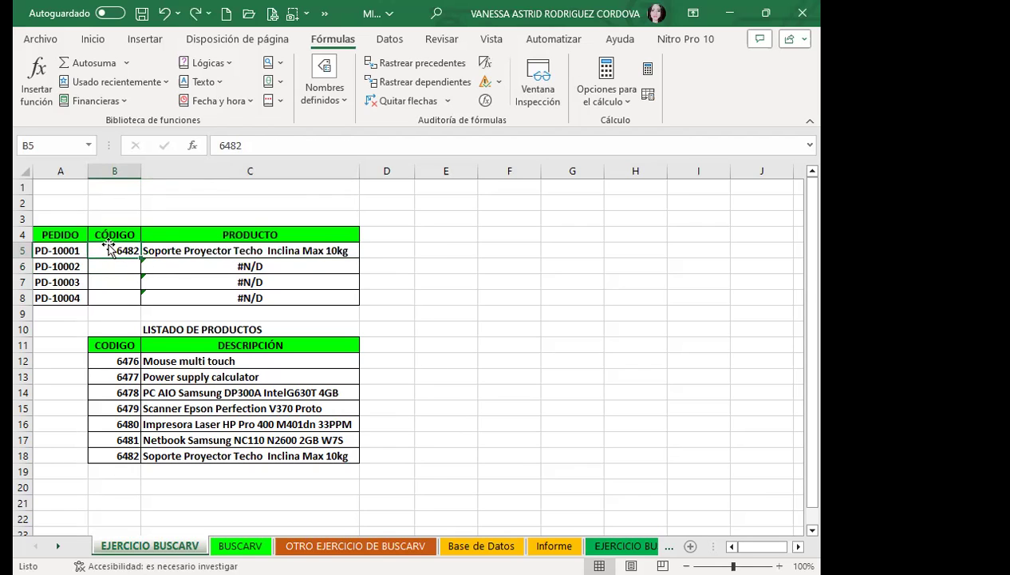
key(Delete)
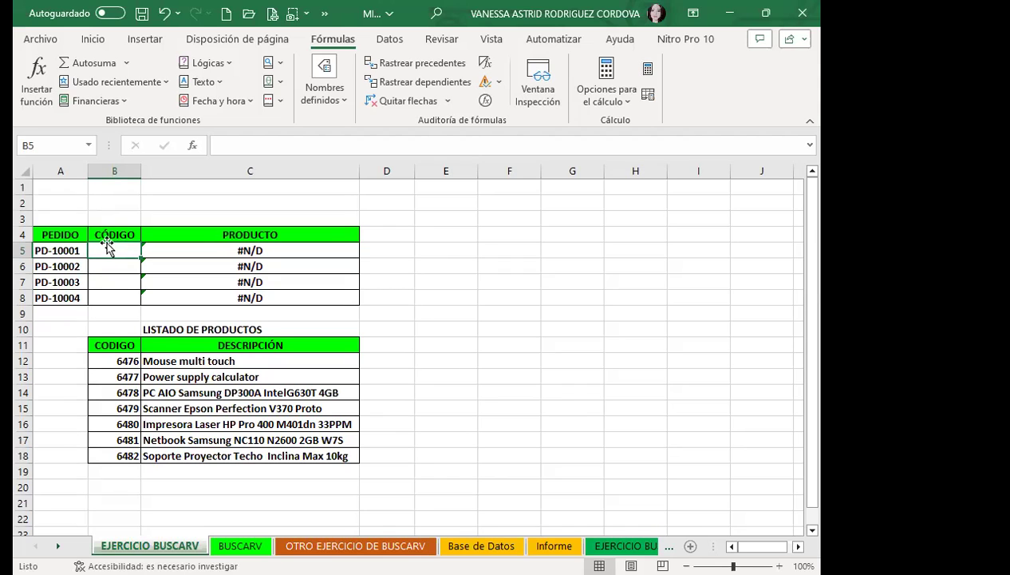
click(220, 251)
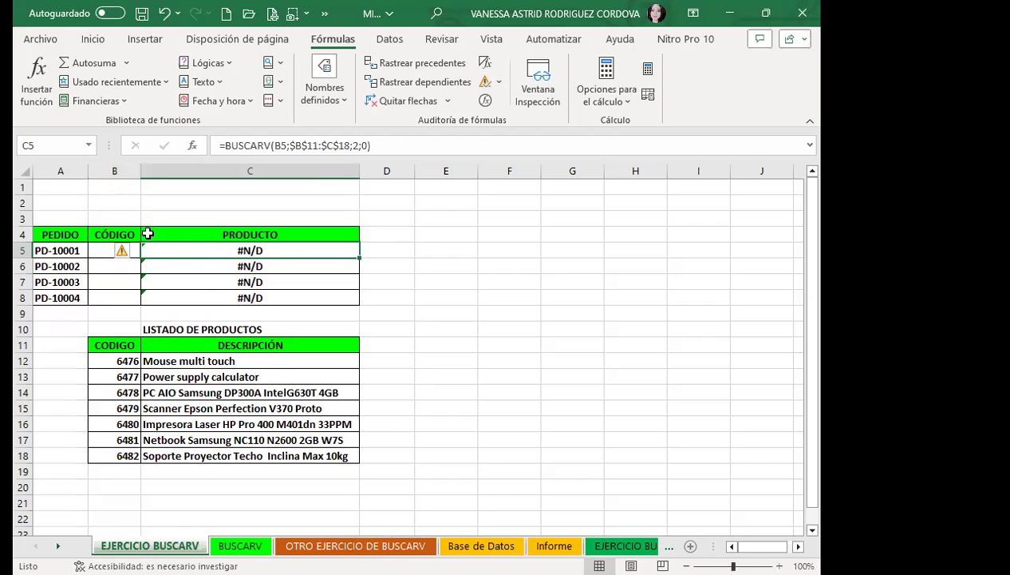
click(103, 249)
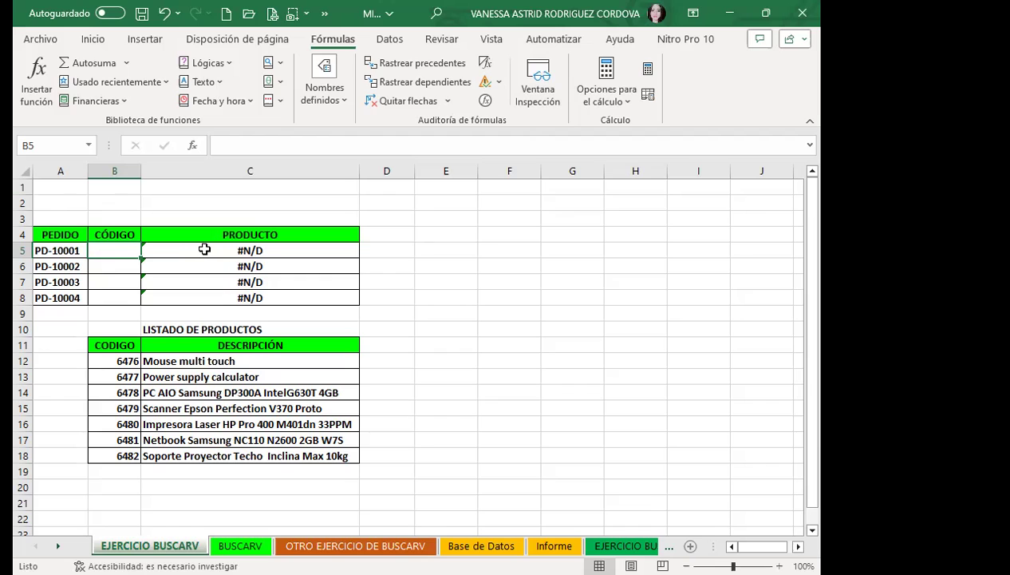
drag(210, 248, 199, 298)
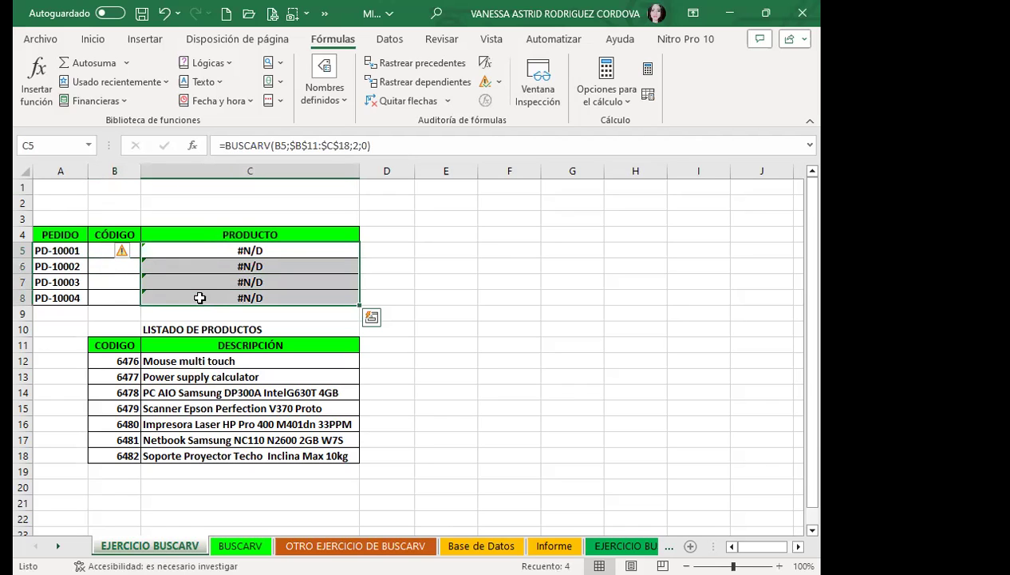
Change C5 to =SI.ERROR(BUSCARV(B5;$B$11:$C$18;2;0);" ") for a blank fallback.
click(261, 145)
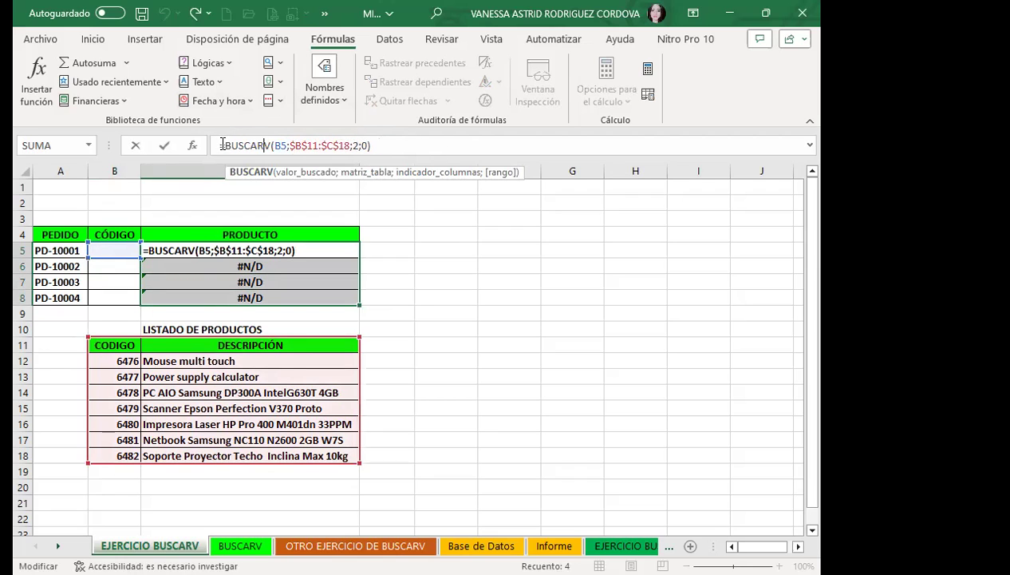
click(223, 145)
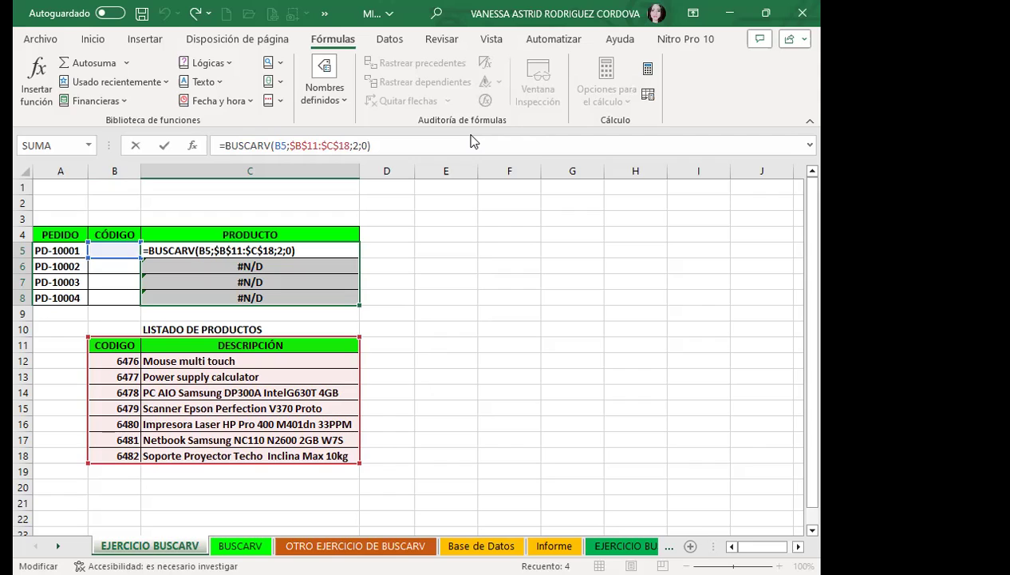
text(SI.ERROR)
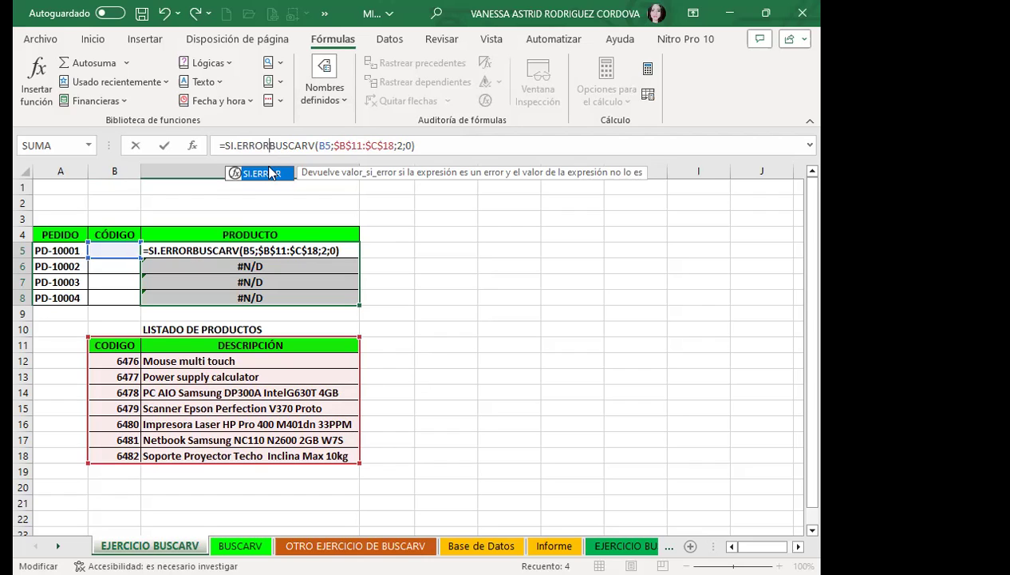
text(()
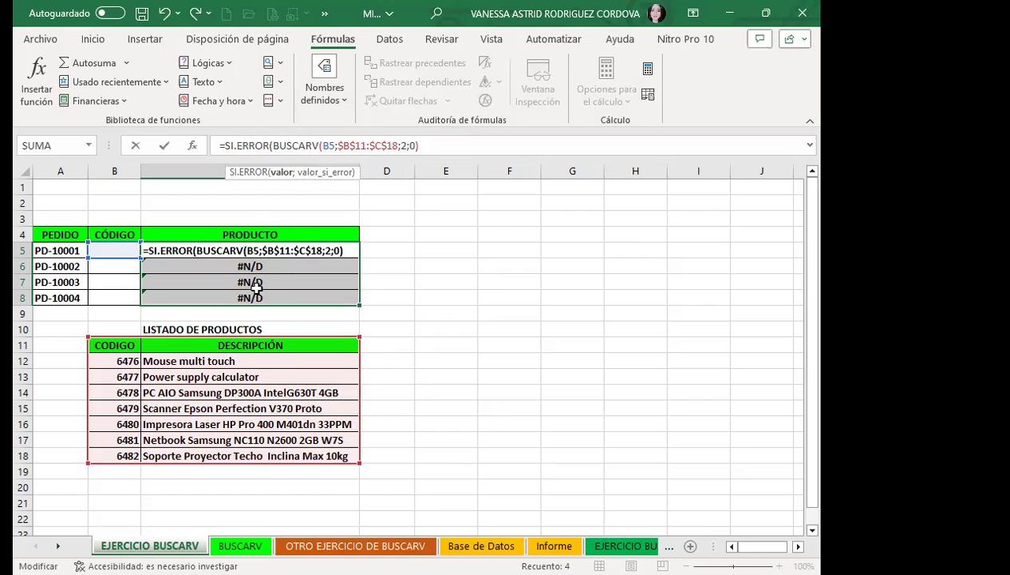
click(273, 147)
click(416, 145)
text(;)
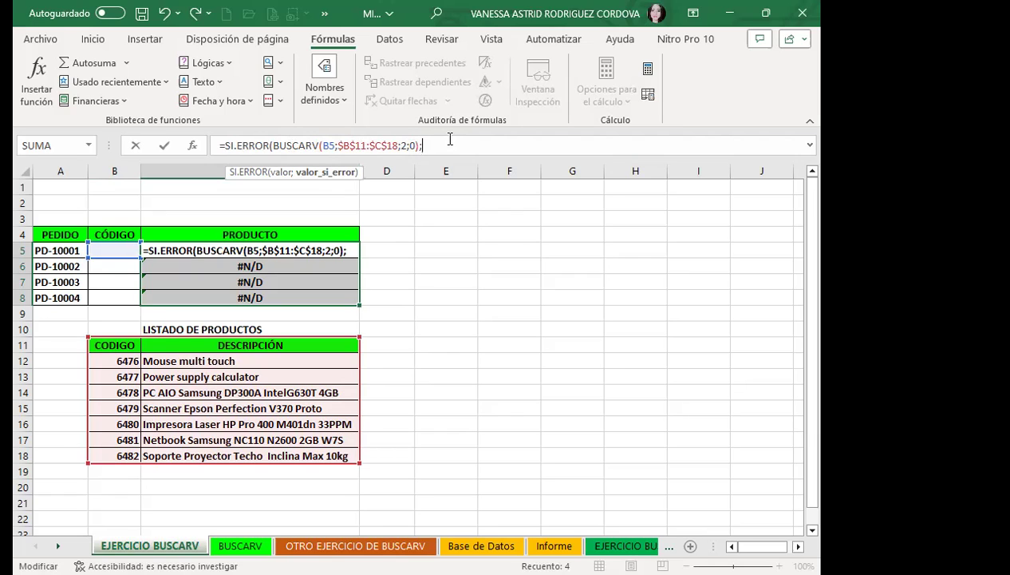
text(")
text( ")
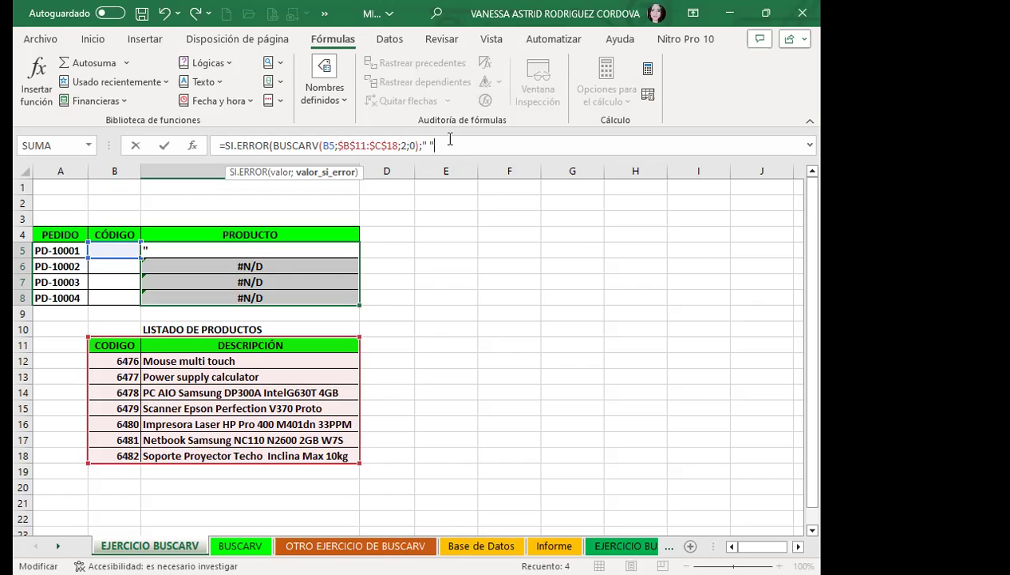
text())
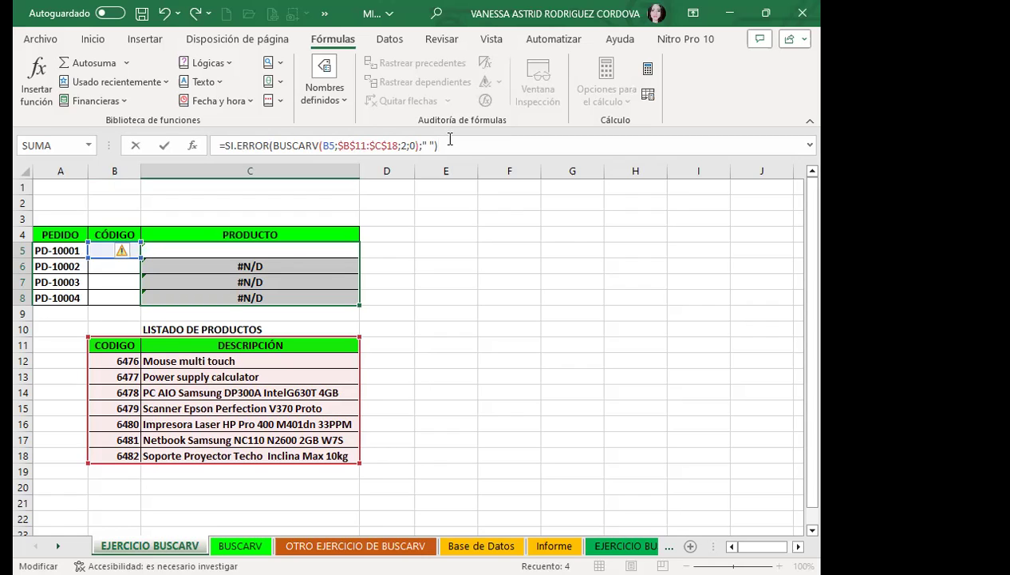
key(Return)
Fill the SI.ERROR lookup from C5 down to C8, then enter codes 6476 in B5 and 6480 in B6.
click(313, 248)
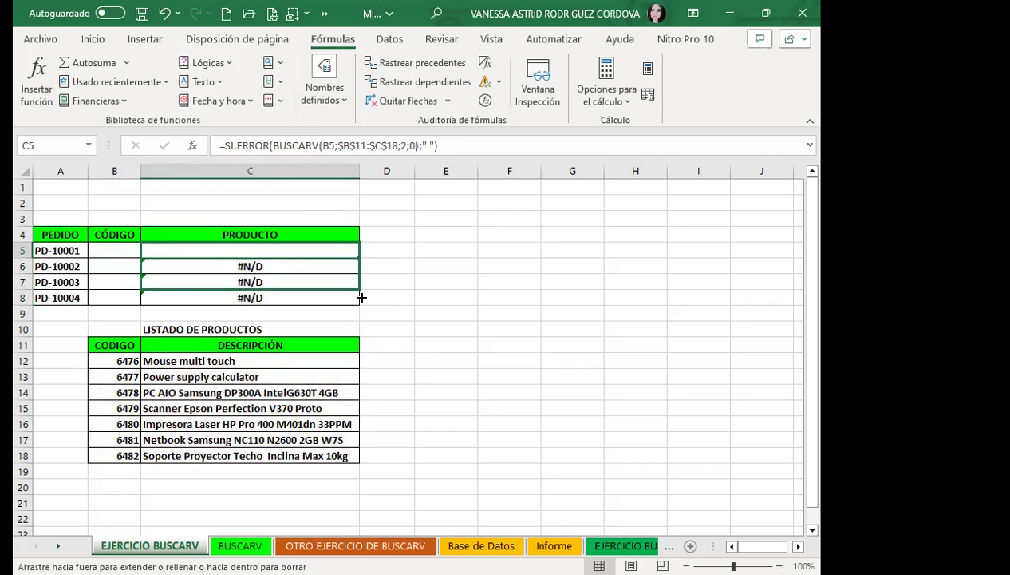
drag(361, 296, 361, 304)
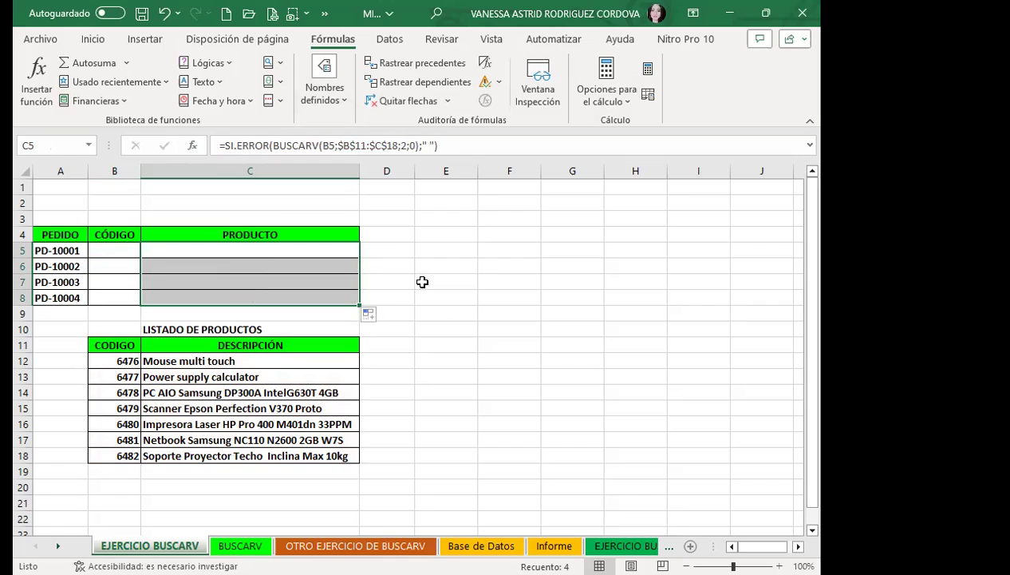
click(114, 249)
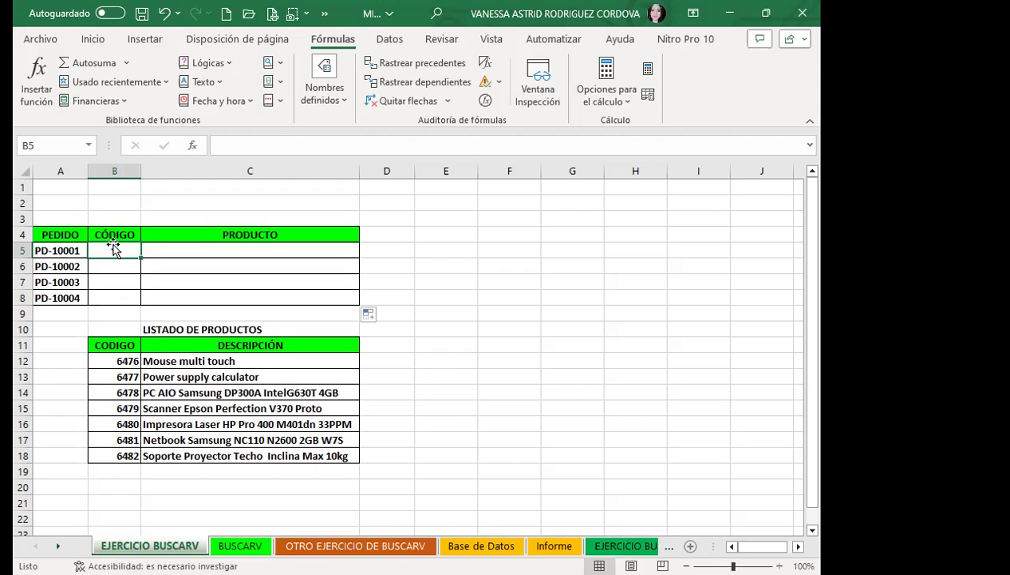
text(6476)
key(Return)
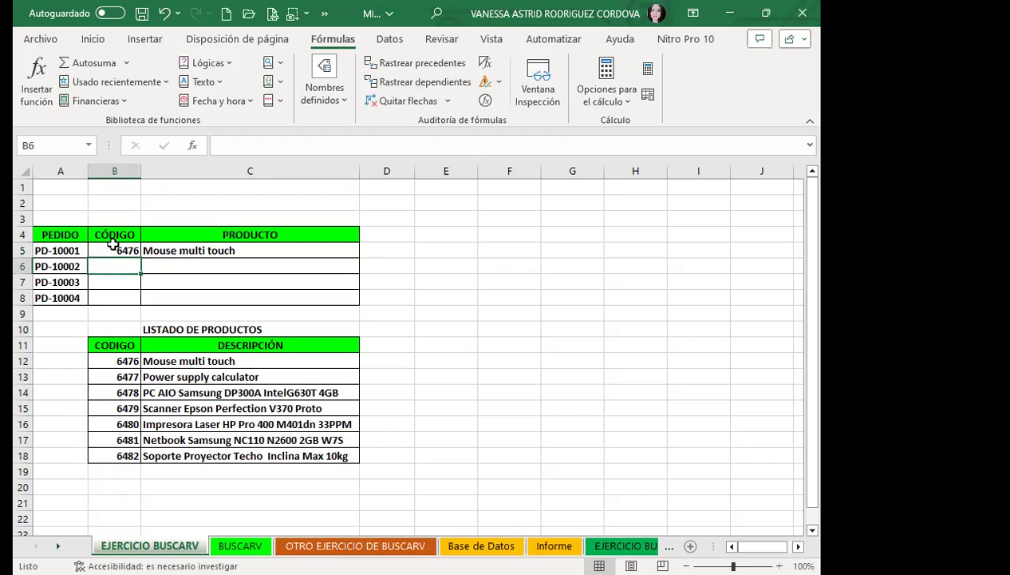
text(64)
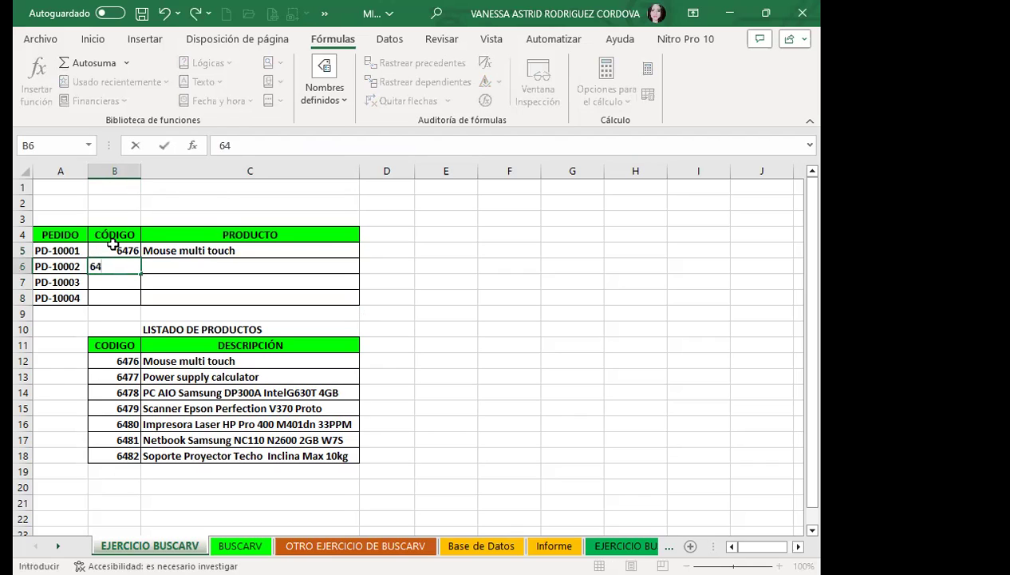
text(80)
key(Return)
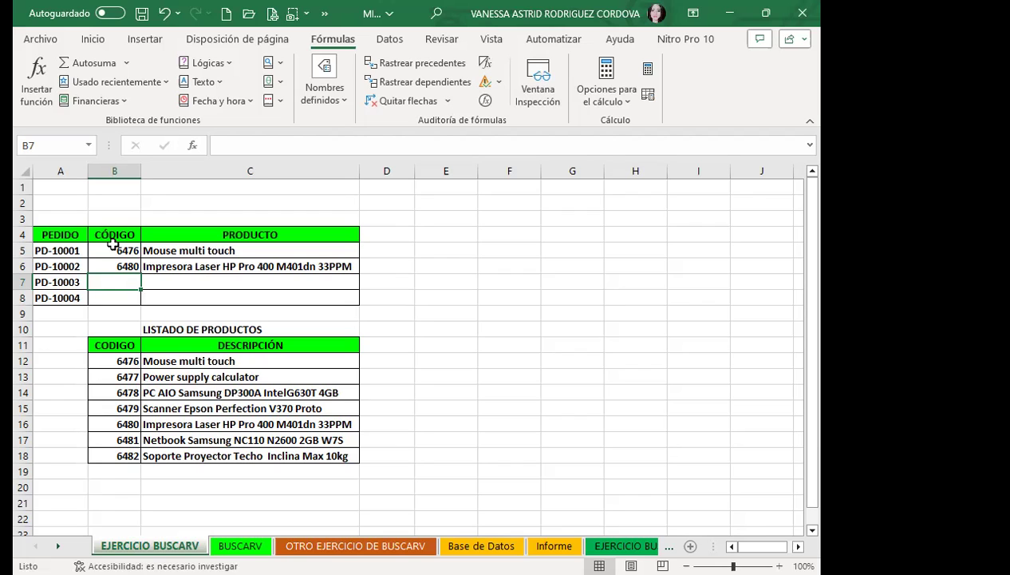
Change C6's SI.ERROR fallback text to "NO HAY CÓDIGO" and fill it down to C8.
click(267, 266)
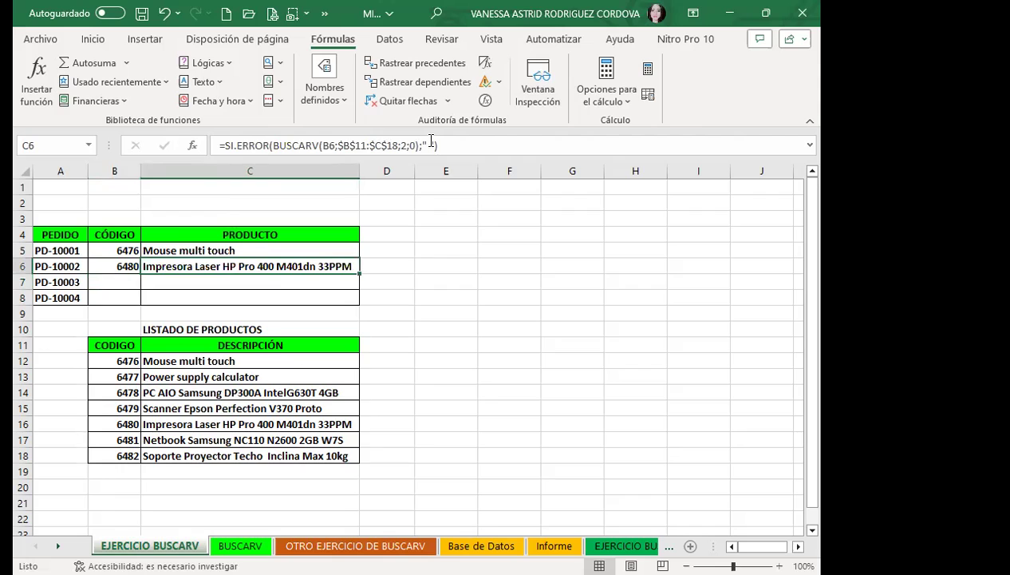
click(431, 144)
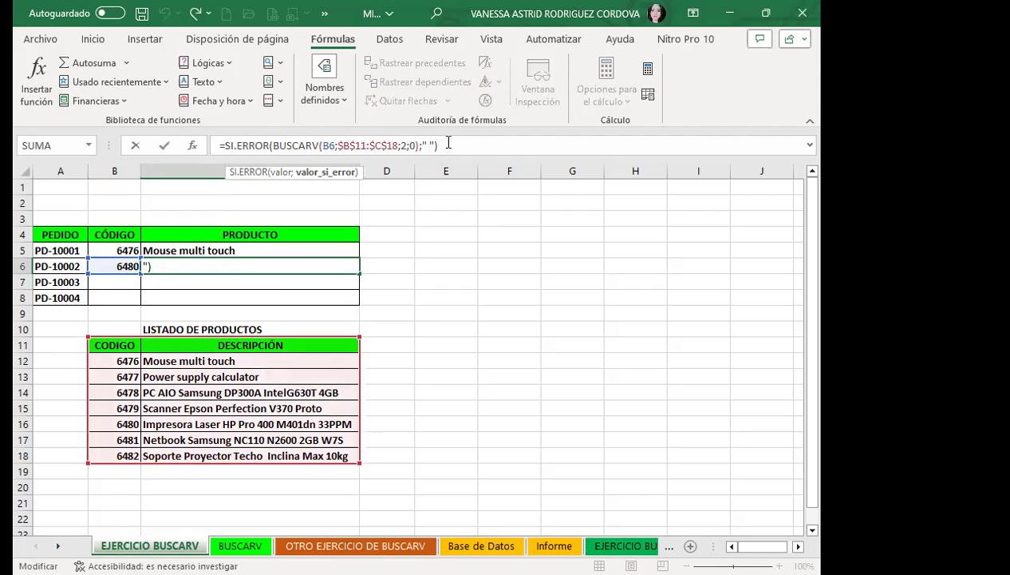
text(NO HAY )
text(CÓDIGO)
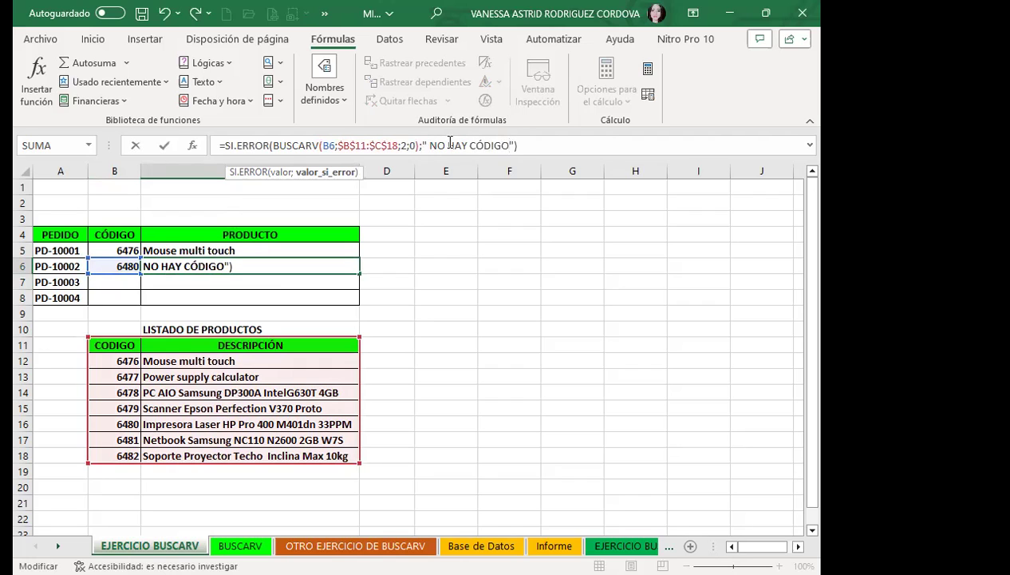
click(323, 270)
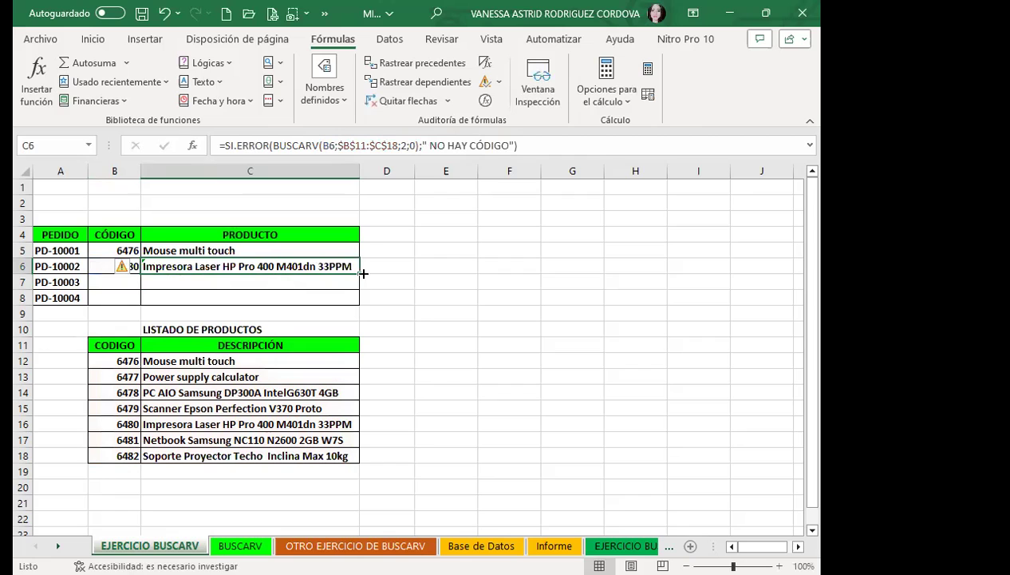
drag(360, 273, 360, 301)
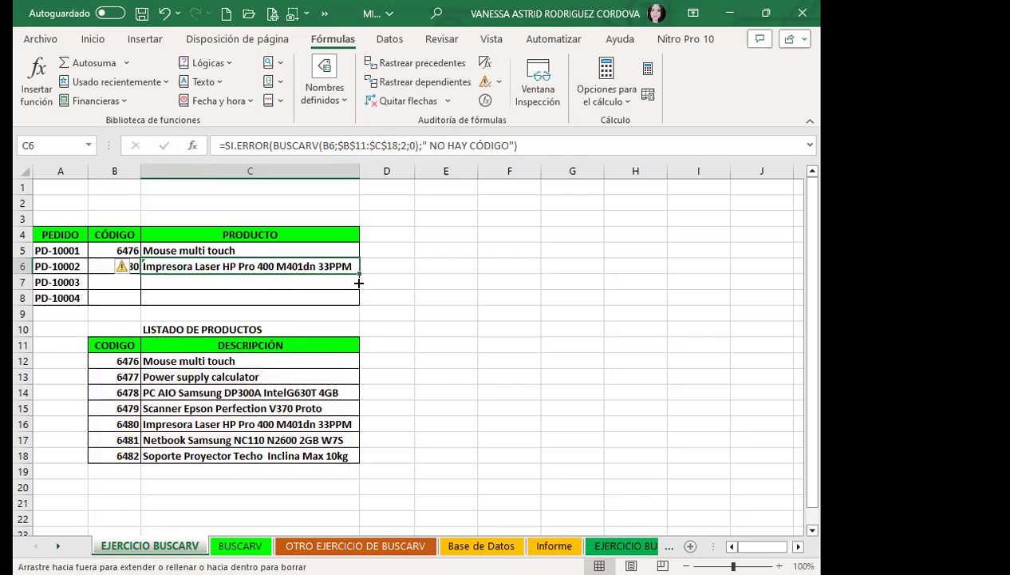
click(95, 285)
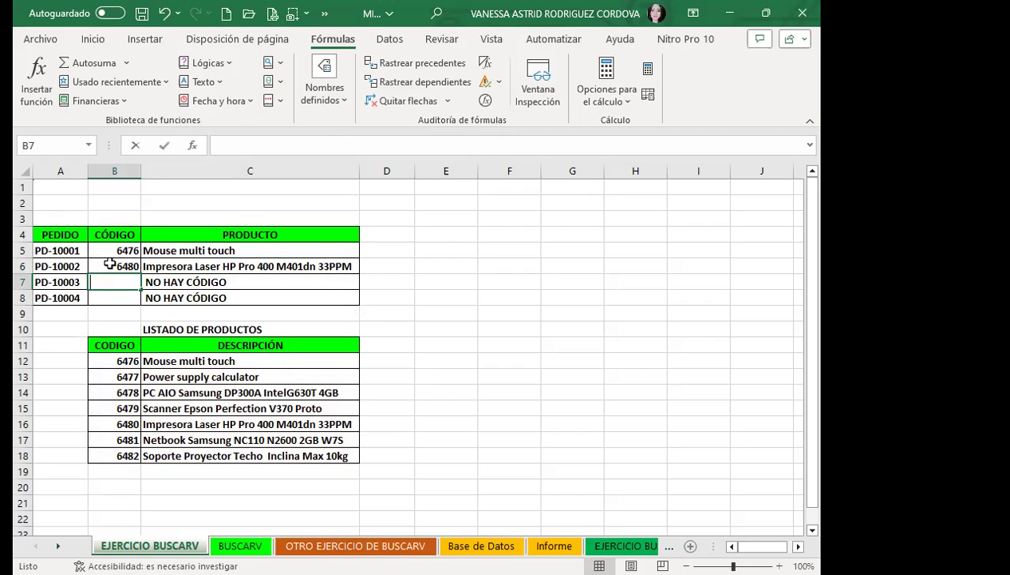
Enter code 6477 for order PD-10003 and delete code 6476 from B5.
text(6477)
key(Return)
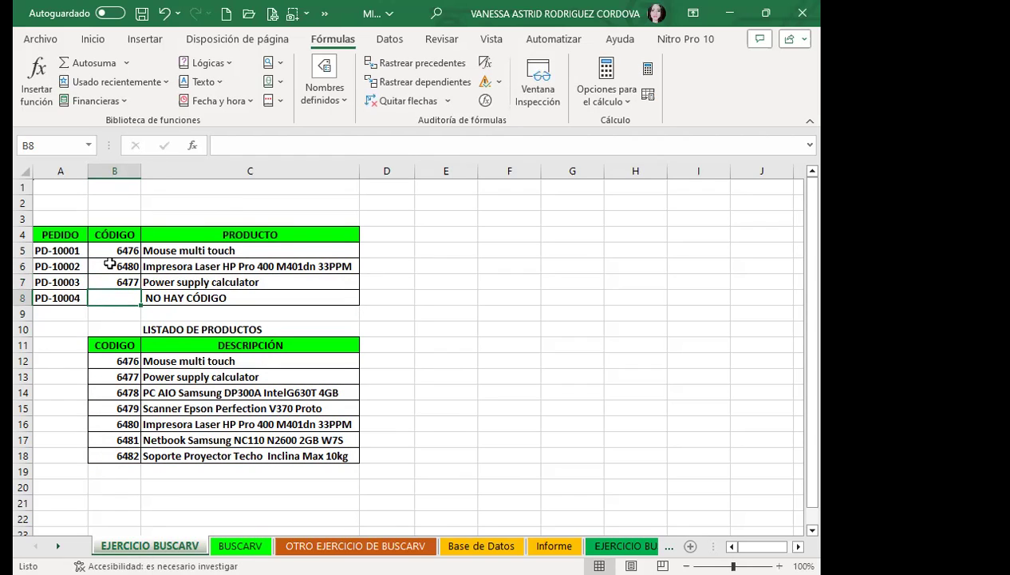
click(111, 251)
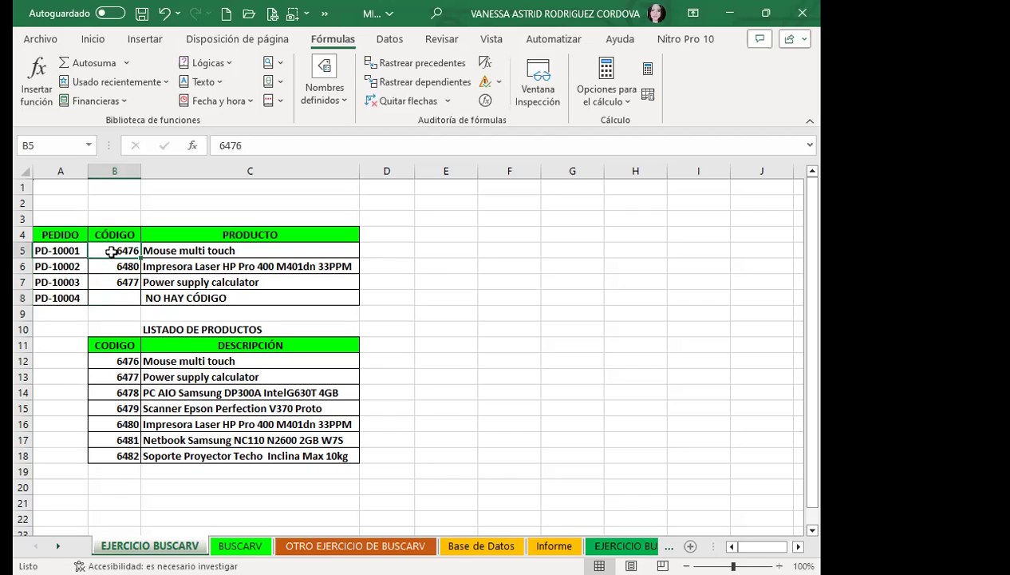
key(Delete)
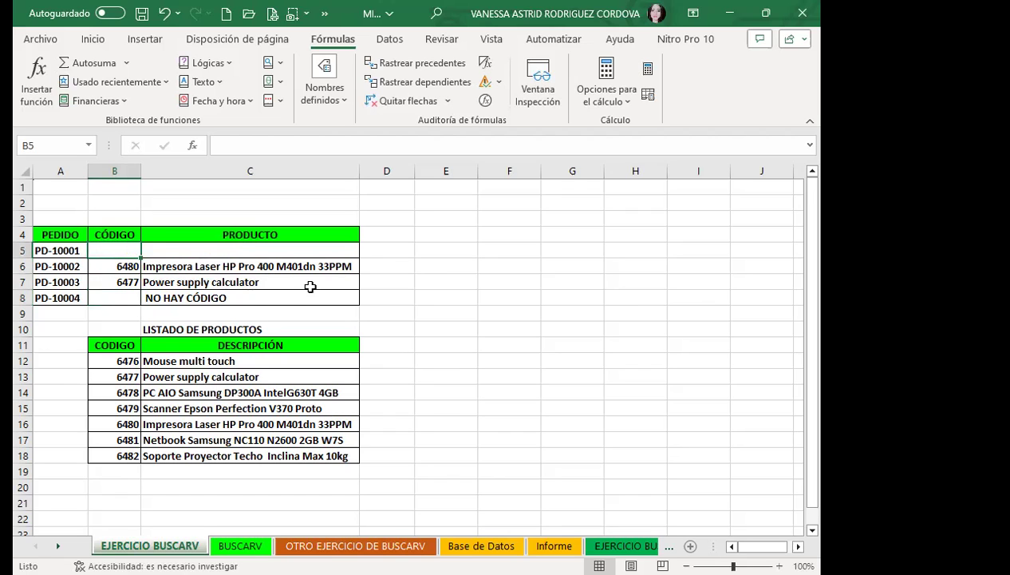
click(310, 281)
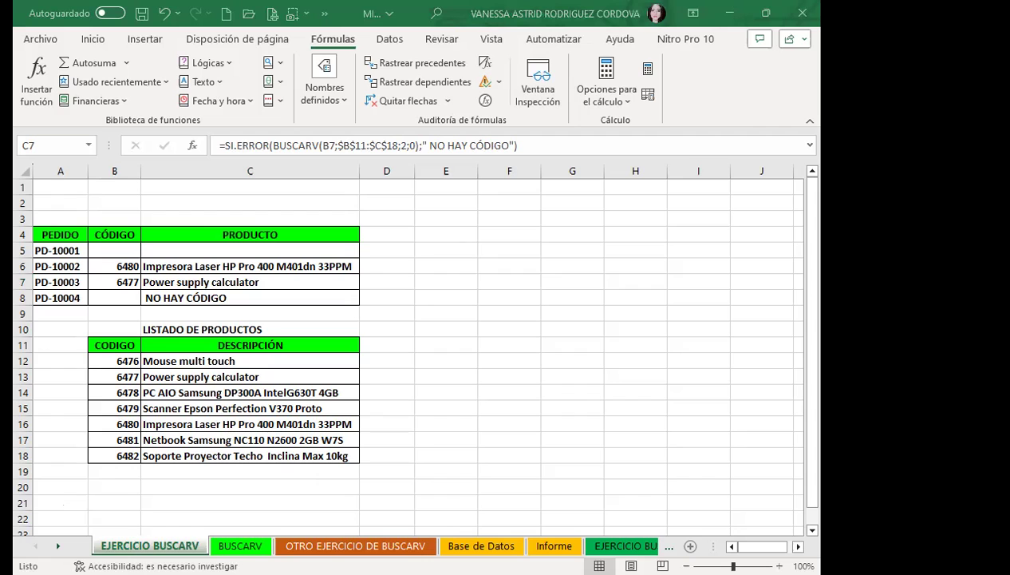
Go to the OTRO EJERCICIO DE BUSCARV sheet and select cell A11.
key(ctrl+Page_Down)
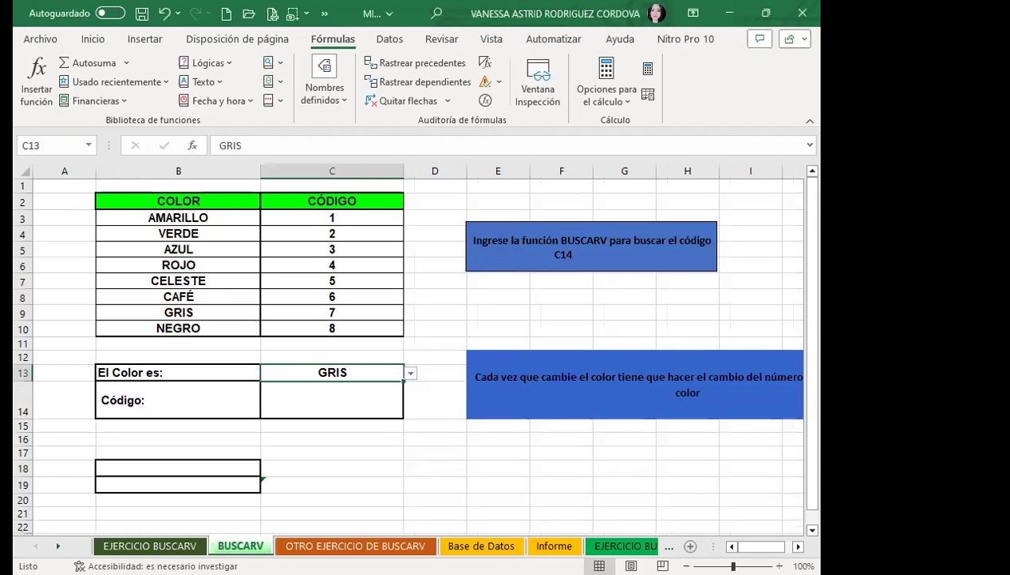
click(332, 545)
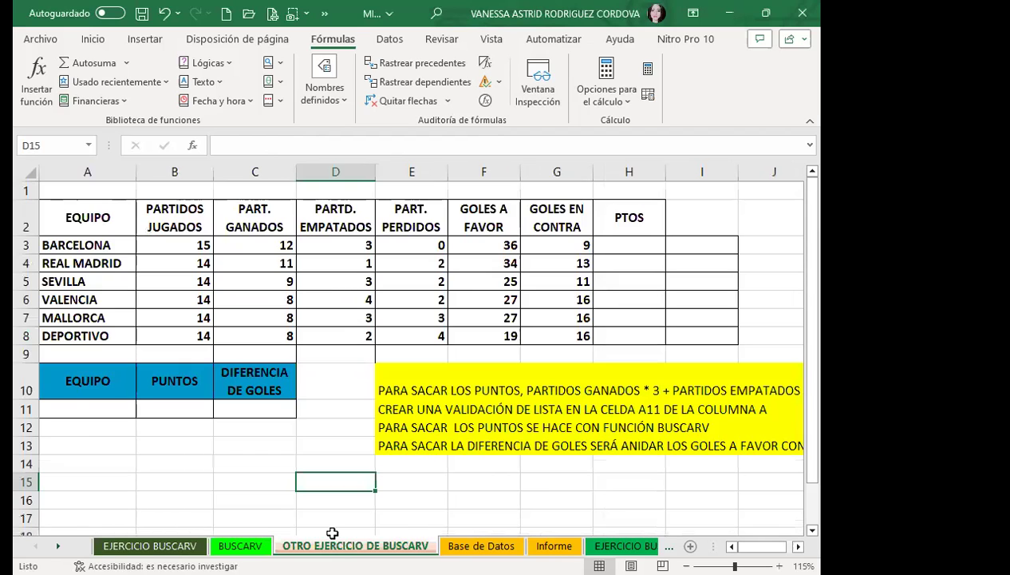
click(65, 408)
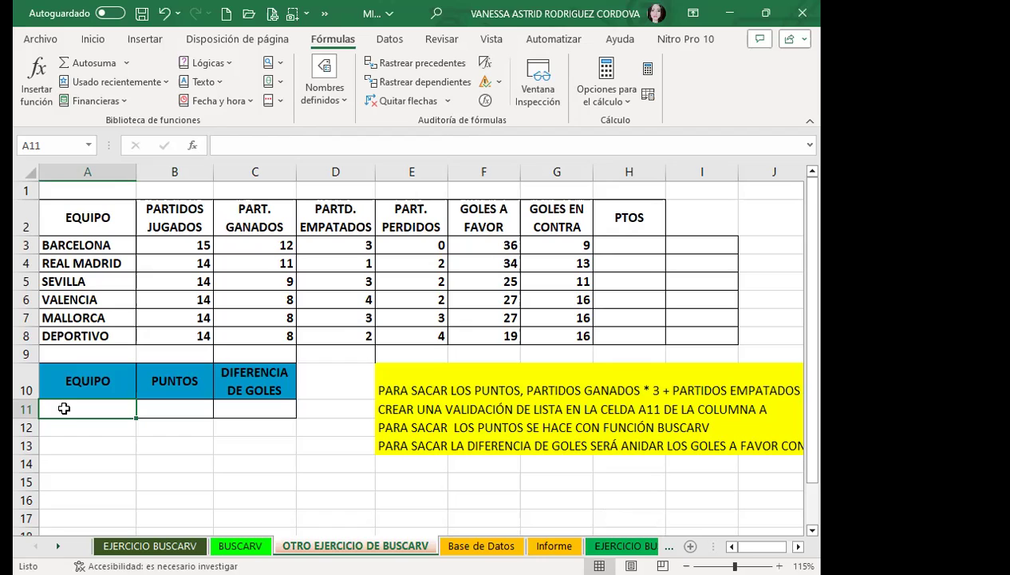
click(102, 384)
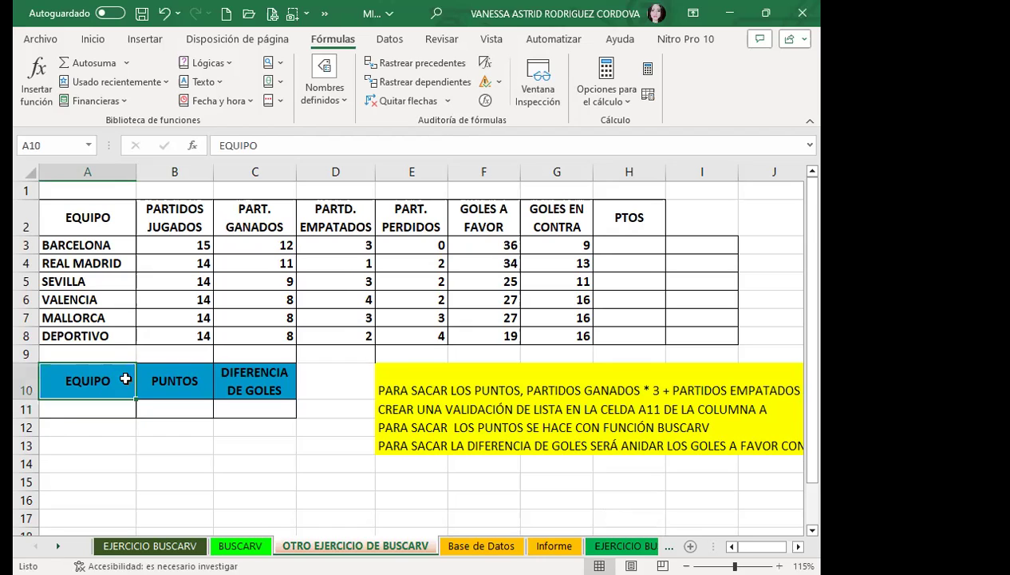
click(174, 369)
click(262, 377)
click(94, 409)
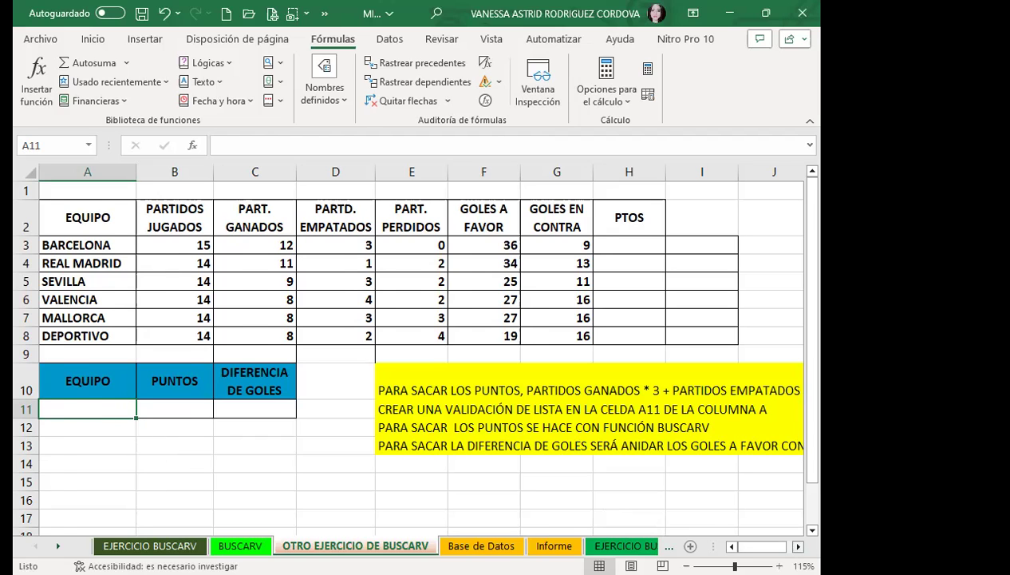
scroll(783, 542, right, 1)
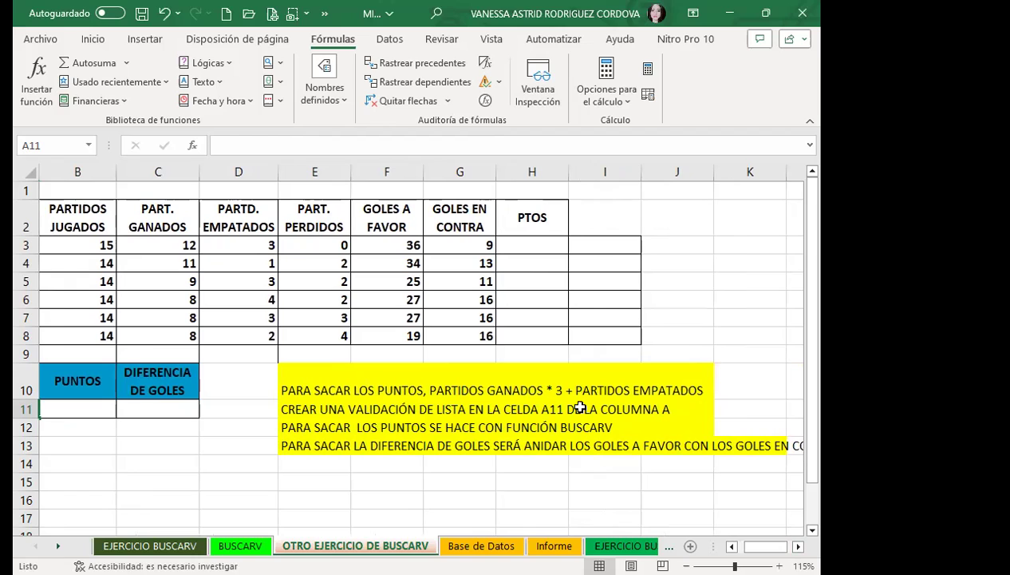
click(523, 242)
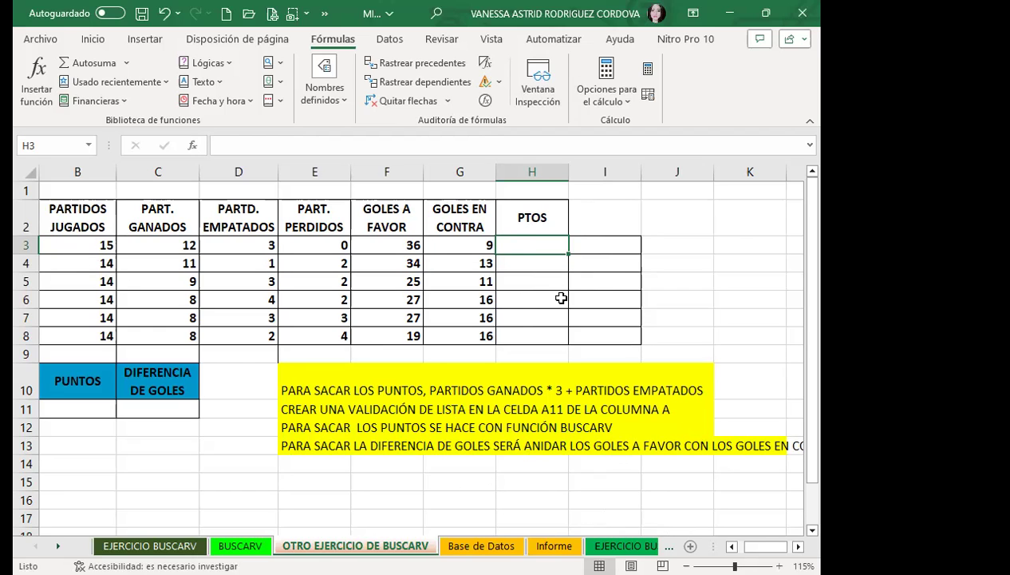
Enter =C3*3+D3 in H3 and fill it down to H8, giving 39, 34, 30, 28, 27, 26.
text(=)
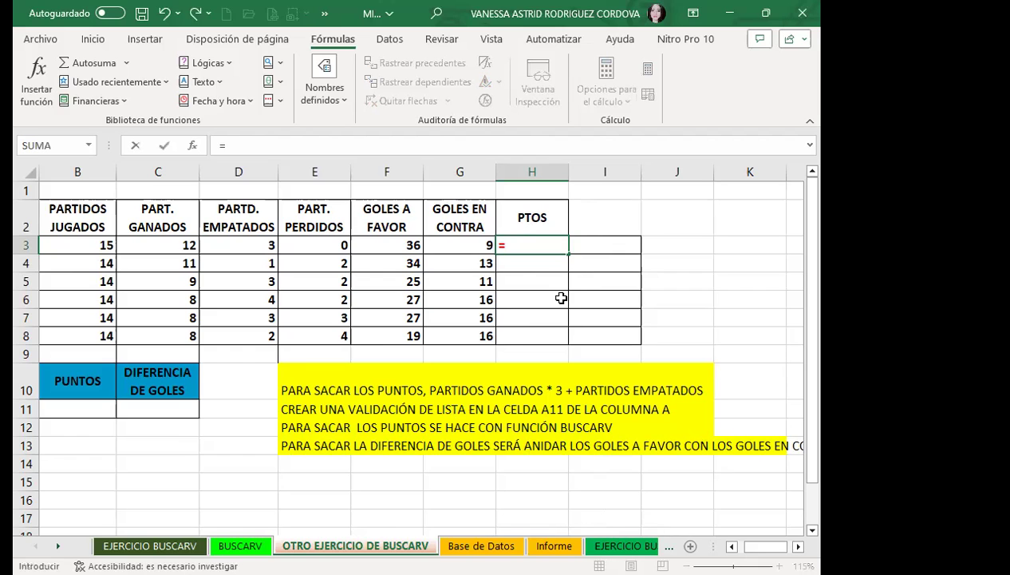
drag(766, 546, 759, 546)
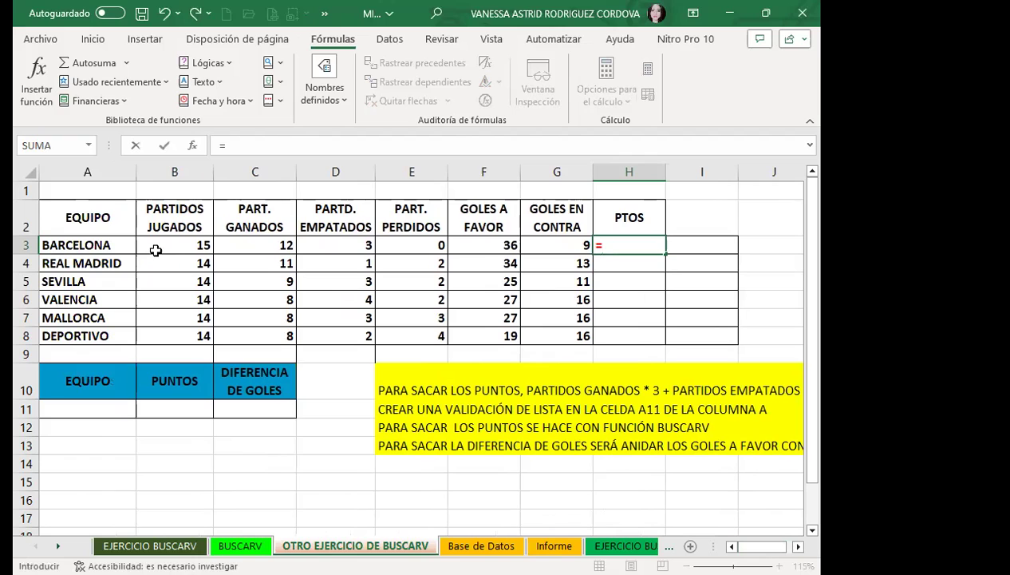
click(238, 246)
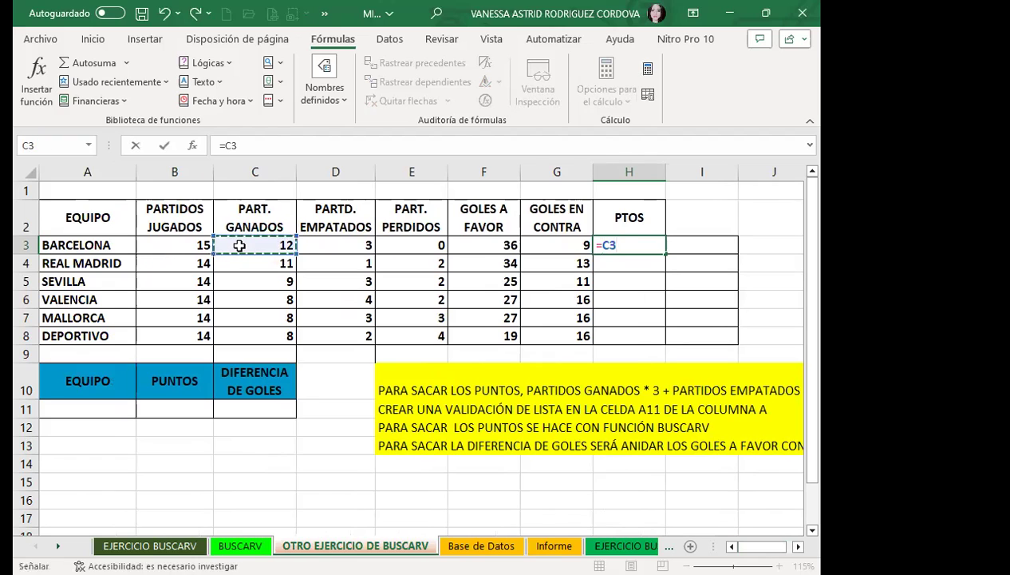
text(*3)
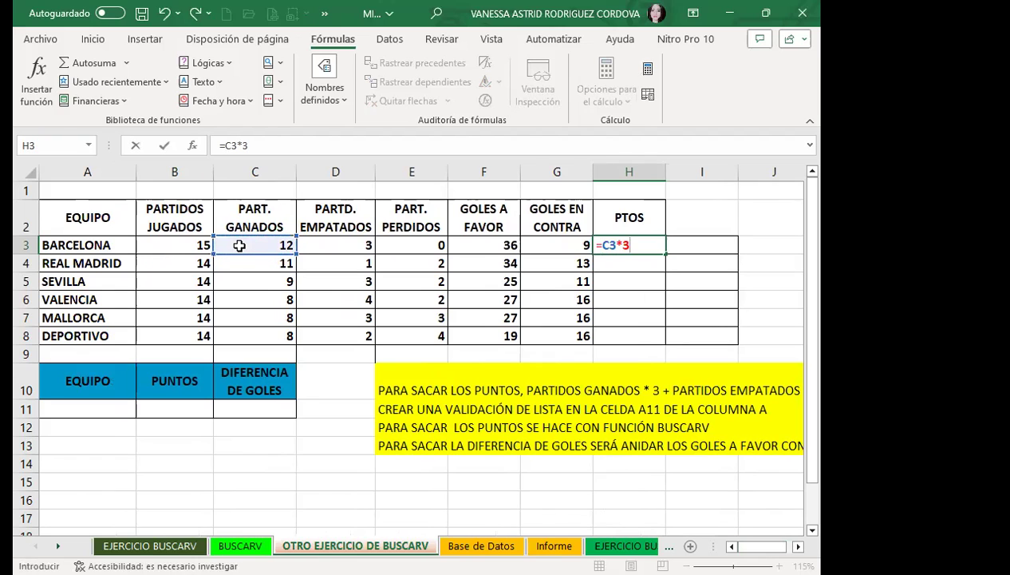
text(+)
click(327, 247)
key(Return)
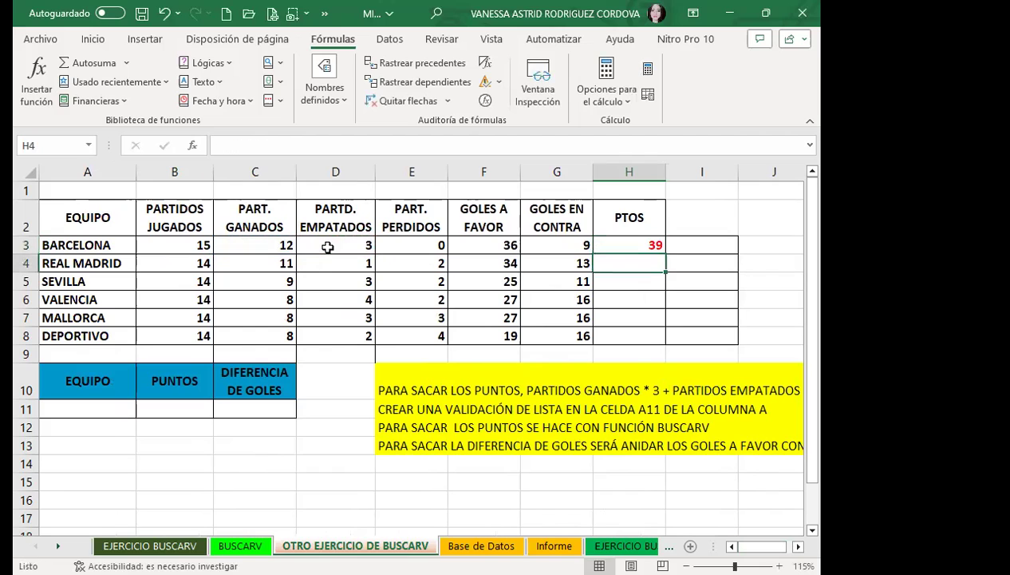
click(632, 244)
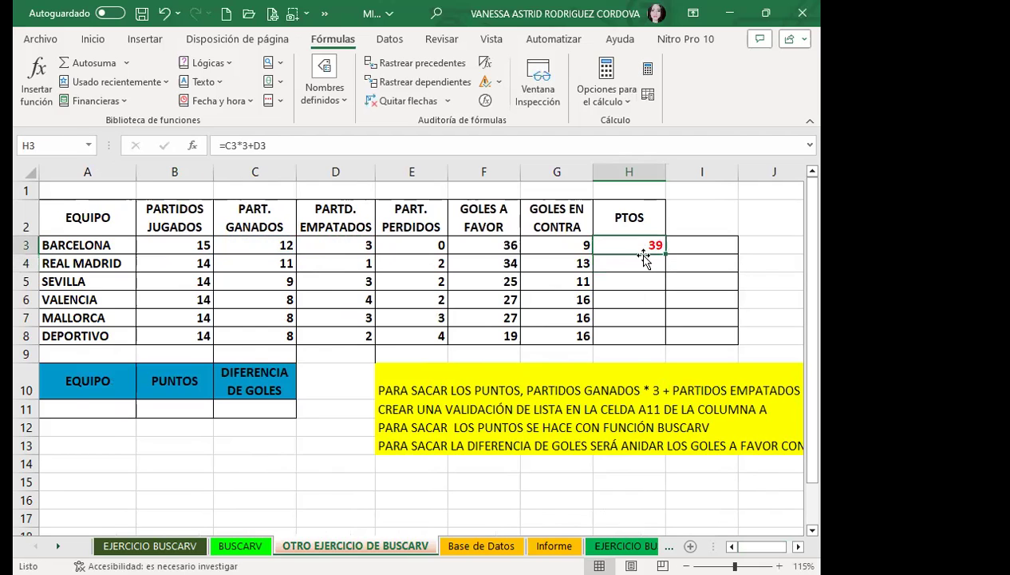
drag(665, 256, 654, 340)
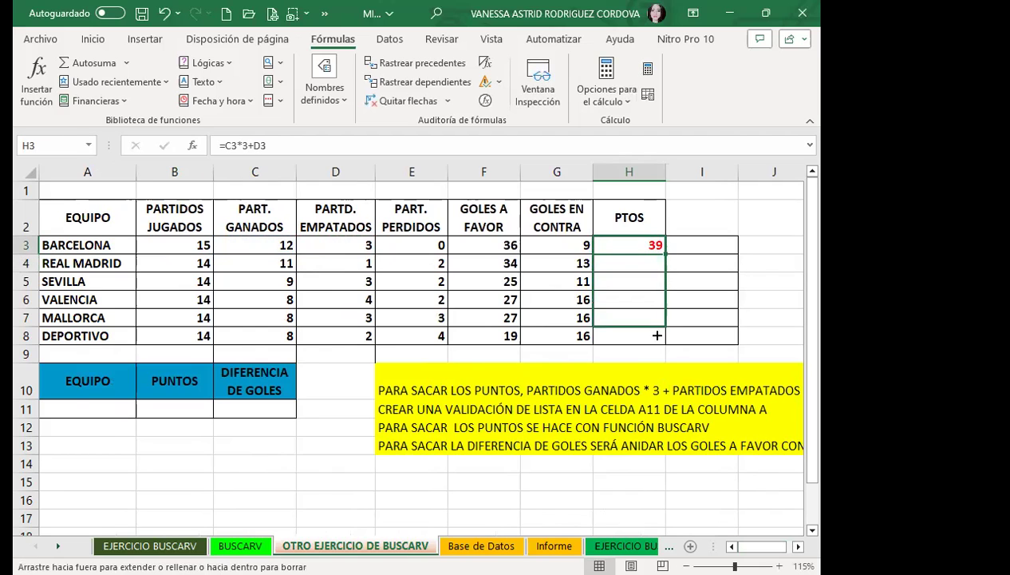
click(614, 252)
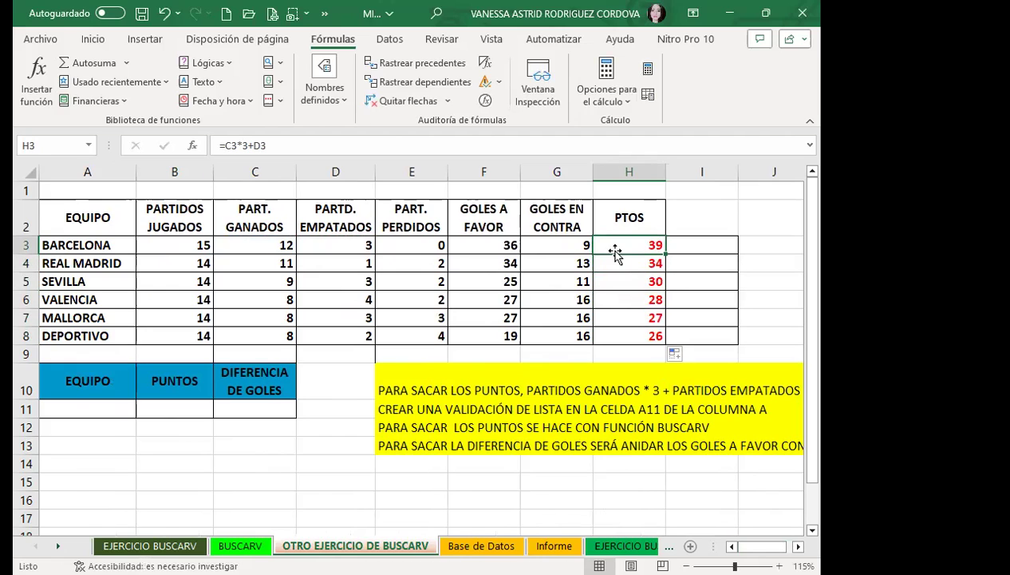
click(624, 330)
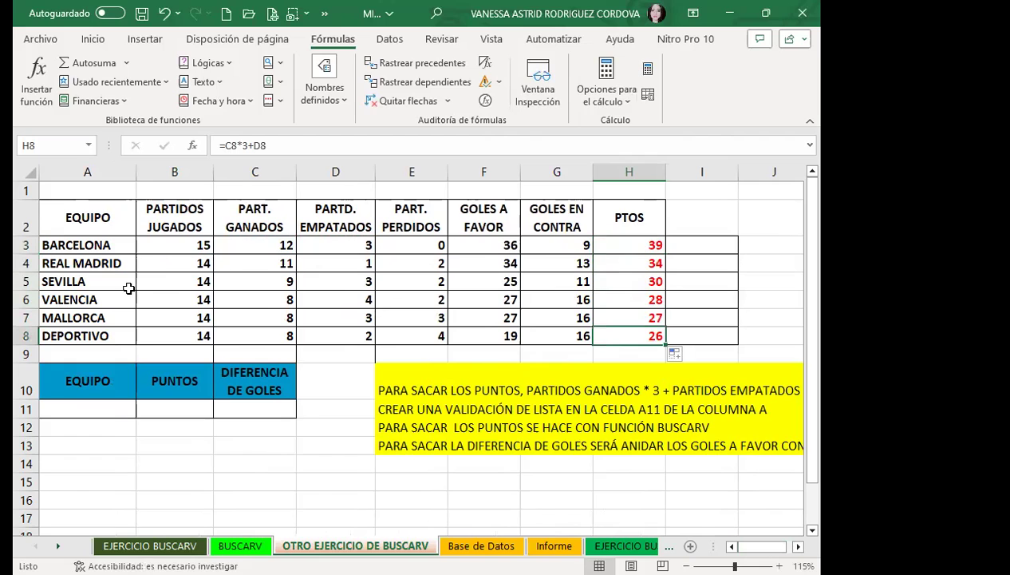
Give A11 a Lista data validation sourced from $A$3:$A$8, the six team names.
click(383, 390)
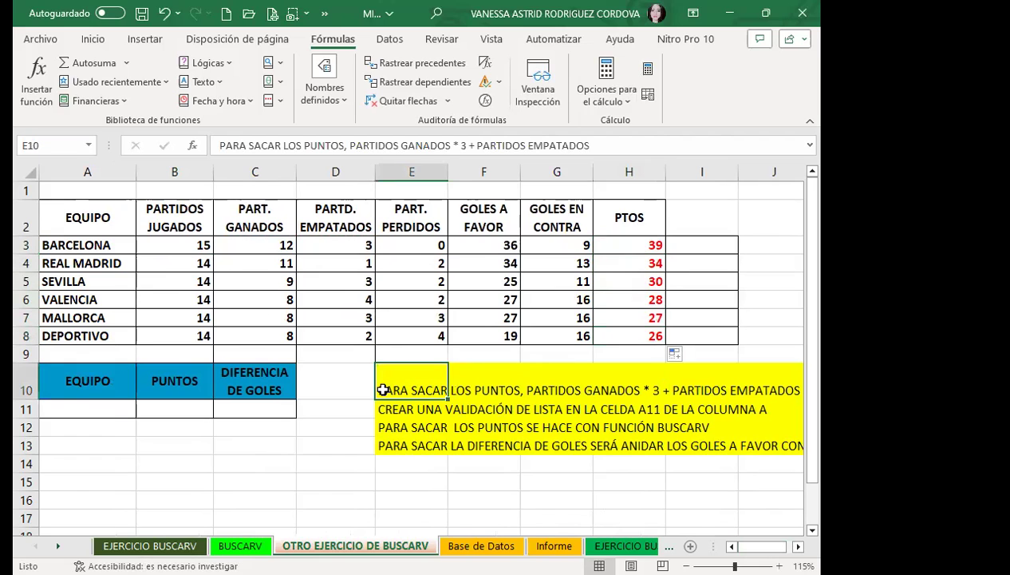
drag(383, 390, 768, 384)
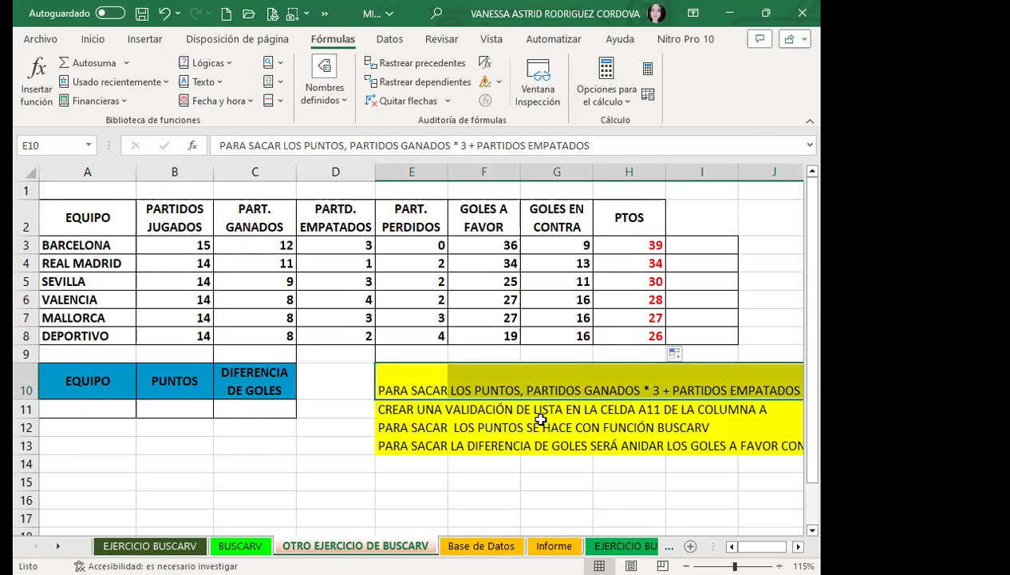
click(70, 404)
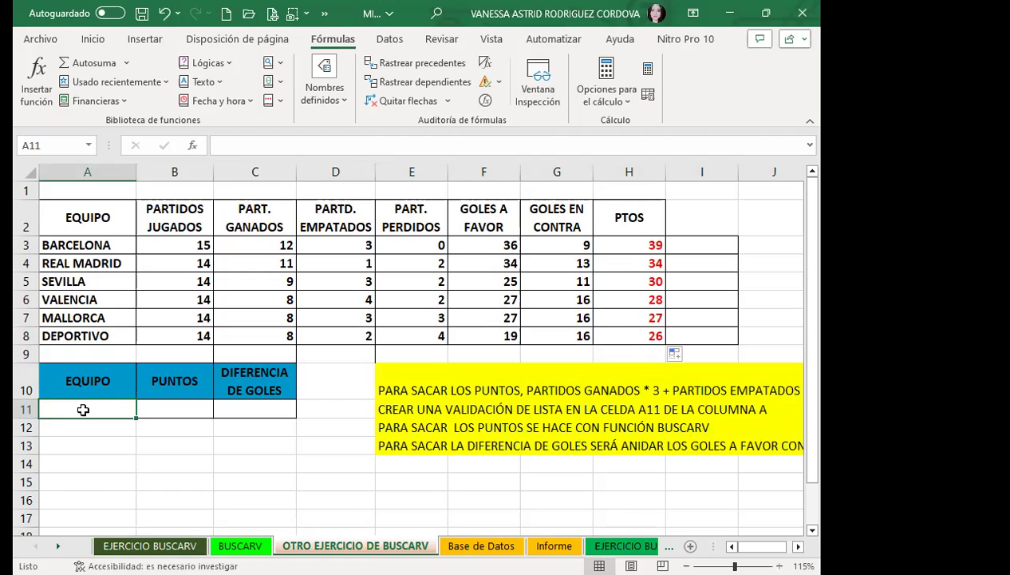
click(385, 42)
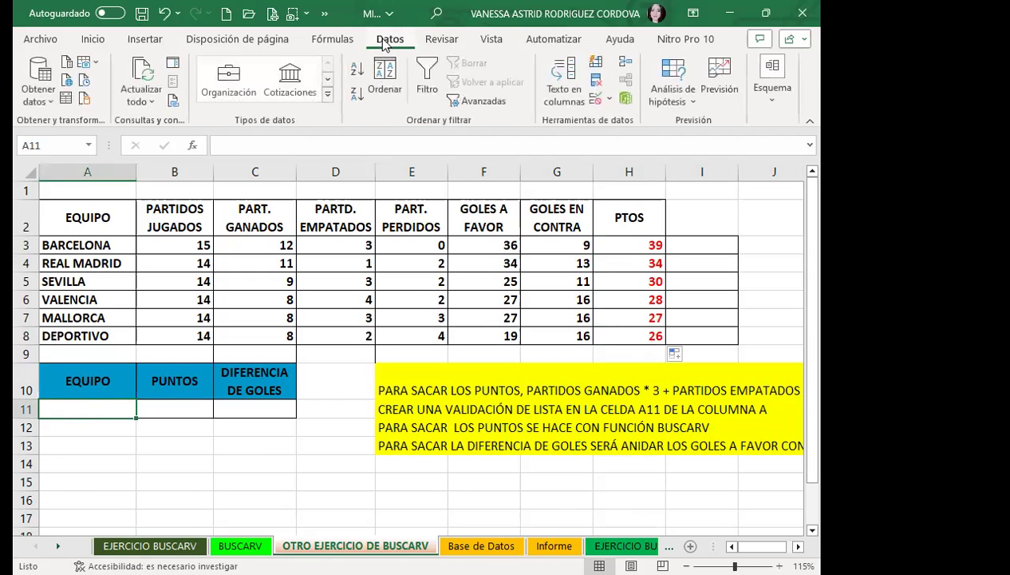
click(595, 102)
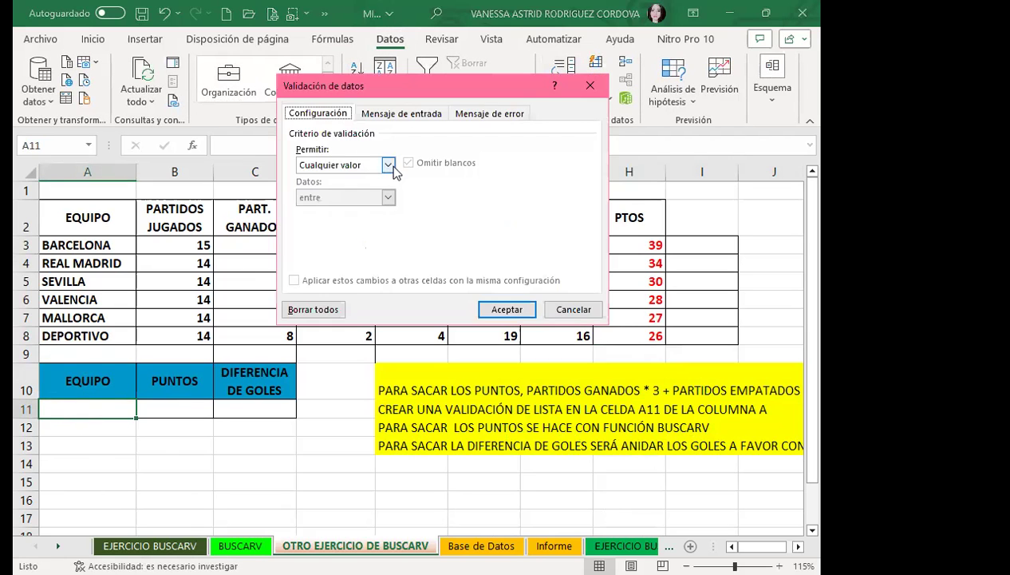
click(391, 166)
click(322, 211)
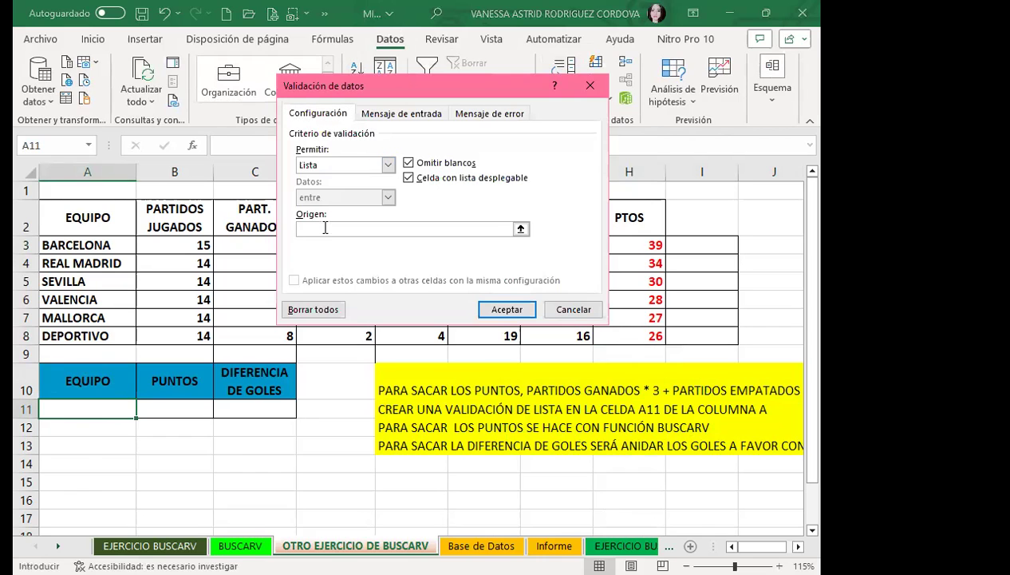
click(86, 244)
drag(87, 319, 83, 335)
click(509, 310)
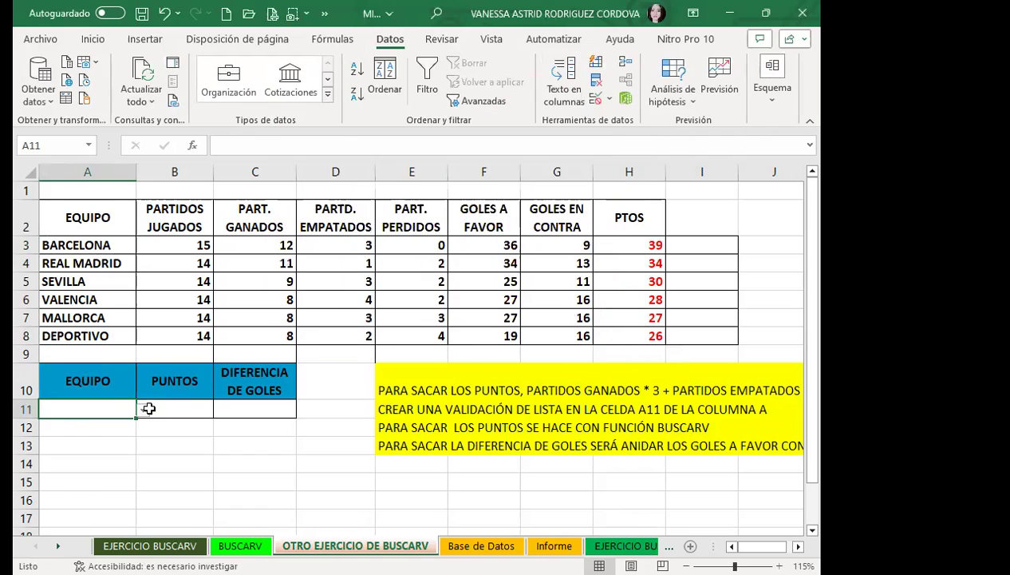
click(144, 409)
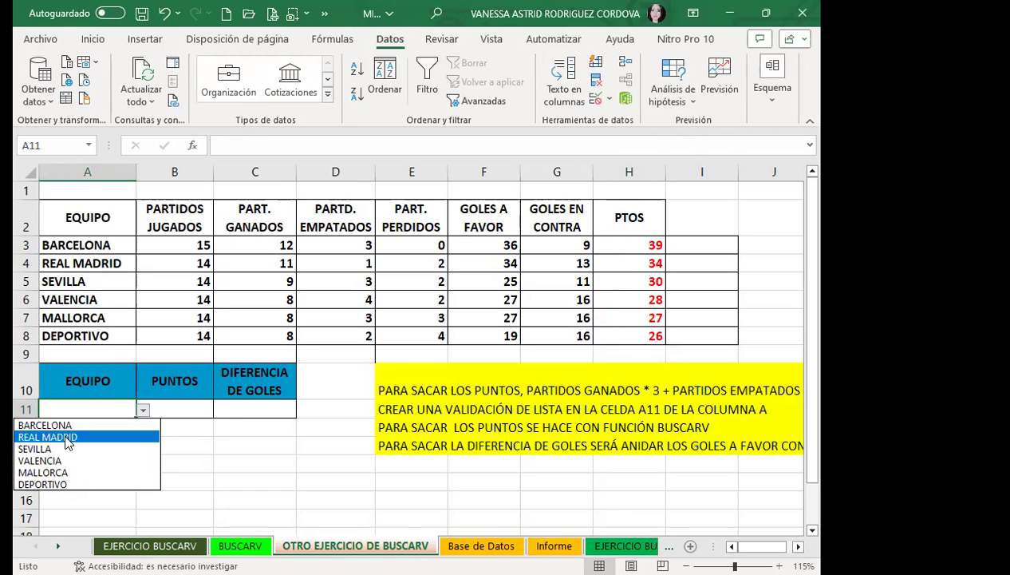
click(182, 408)
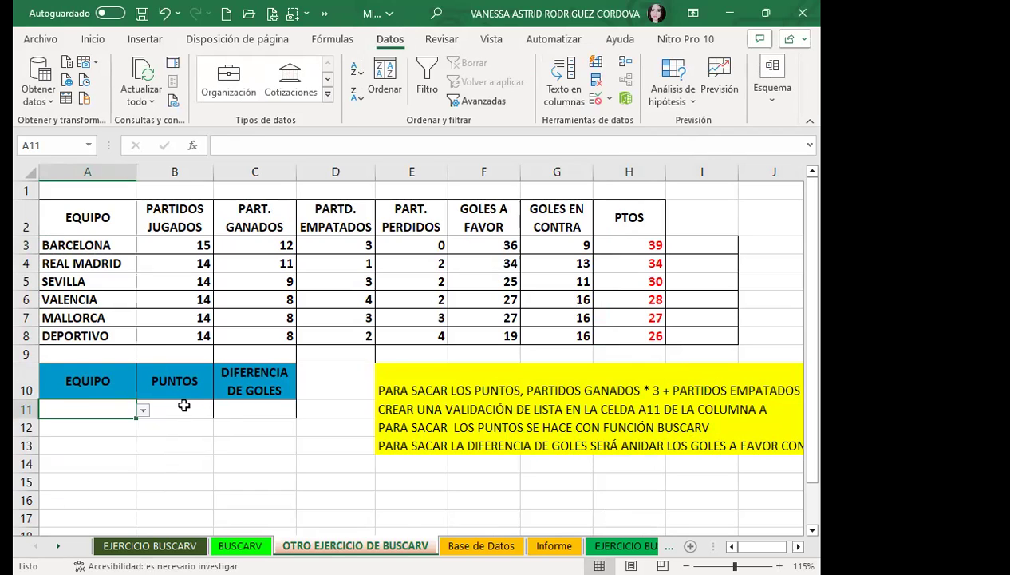
click(182, 408)
click(229, 406)
click(182, 405)
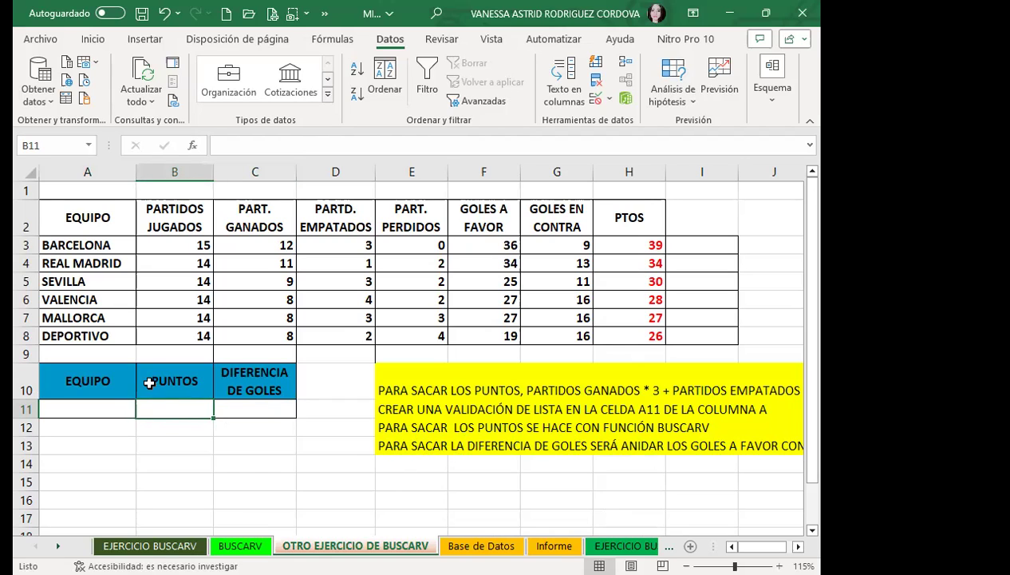
click(166, 386)
click(174, 411)
click(627, 247)
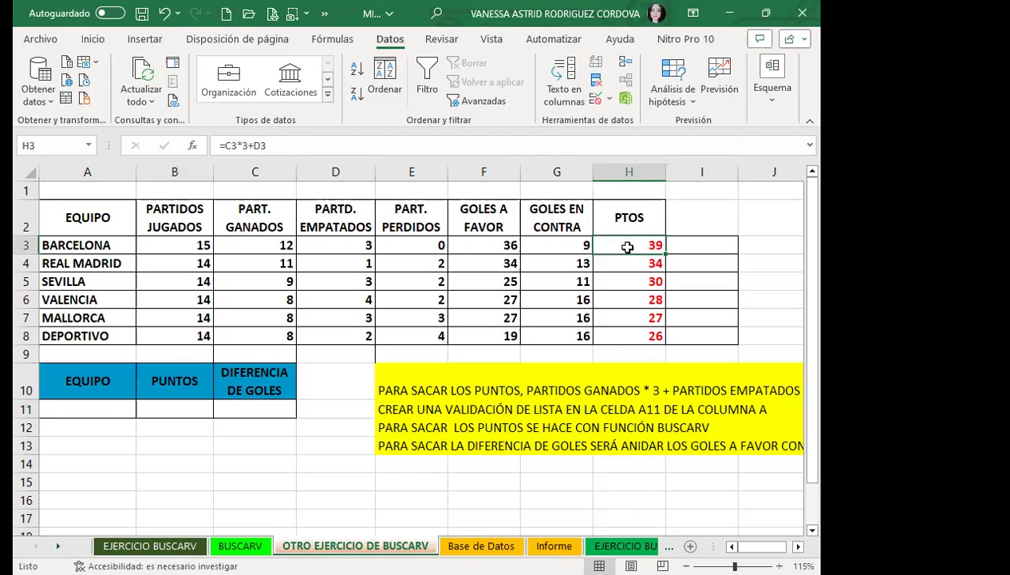
click(166, 406)
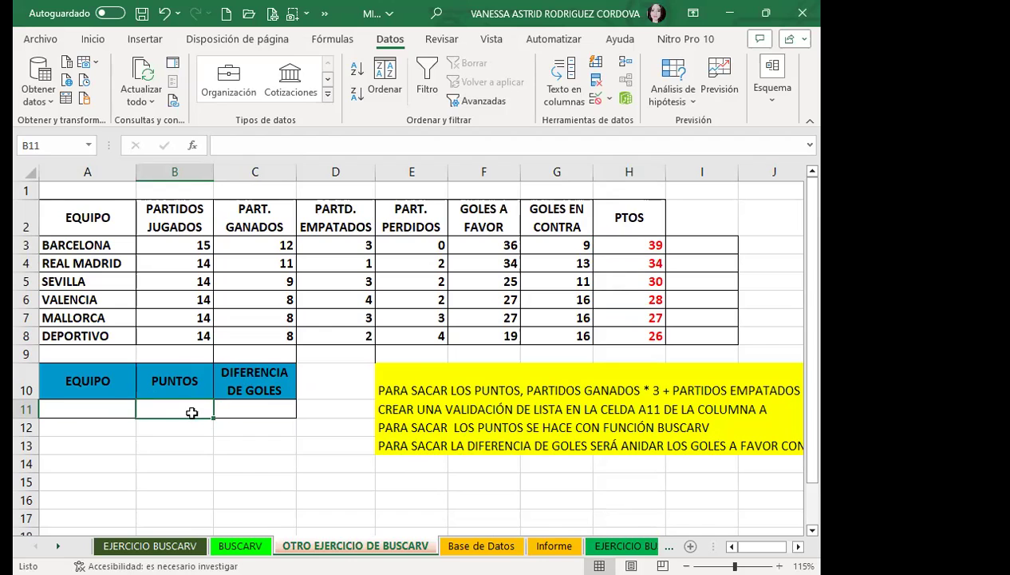
Enter =BUSCARV(A11;A2:H8;8;0) in B11 to return the selected team's points.
text(=)
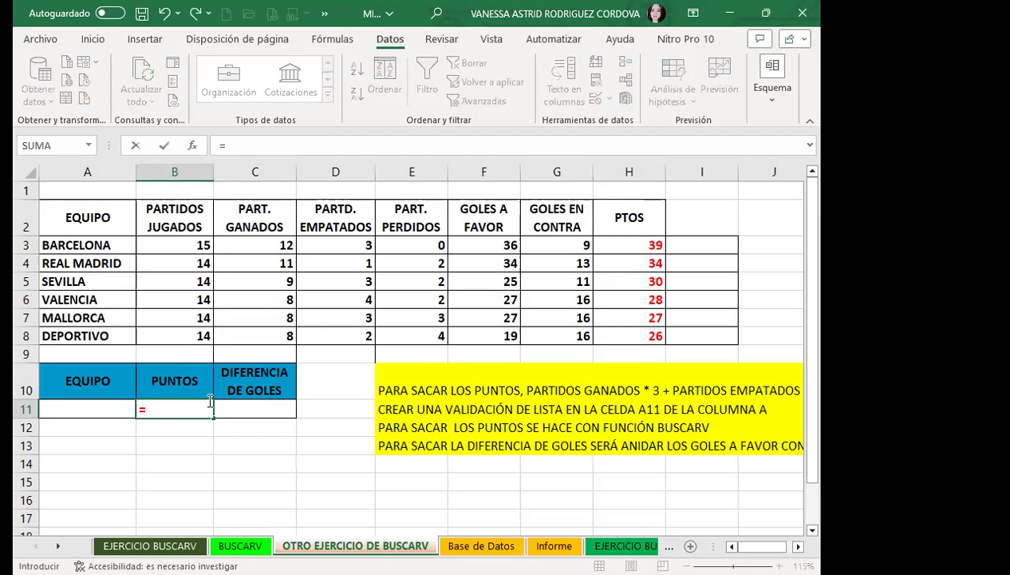
text(BUSCARV()
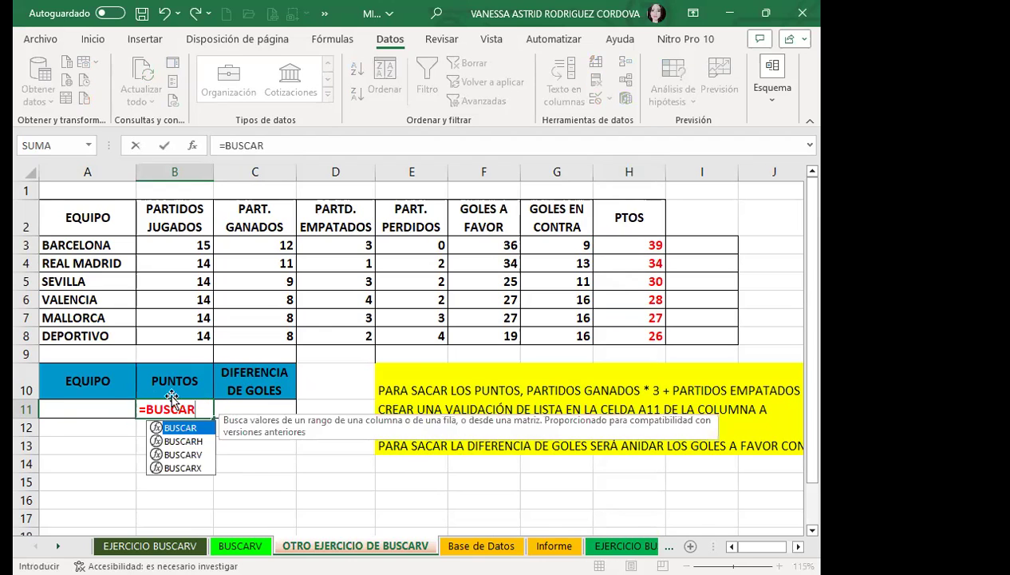
double_click(169, 454)
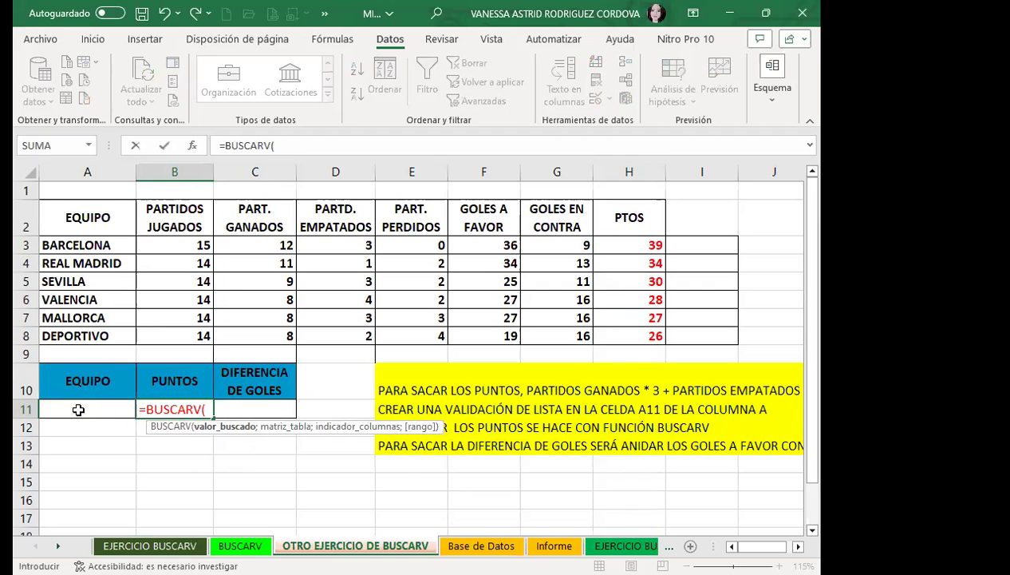
click(78, 410)
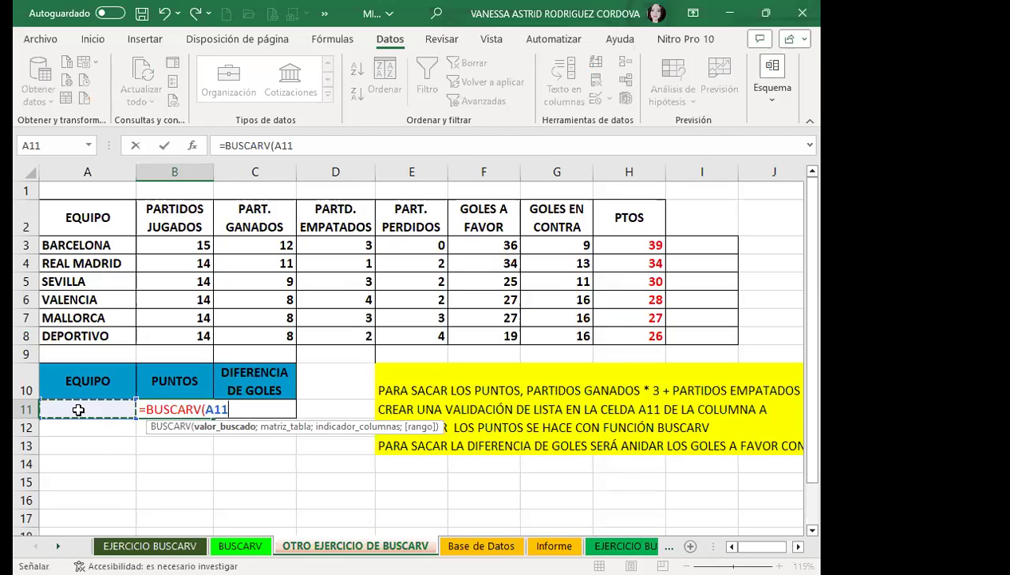
text(;)
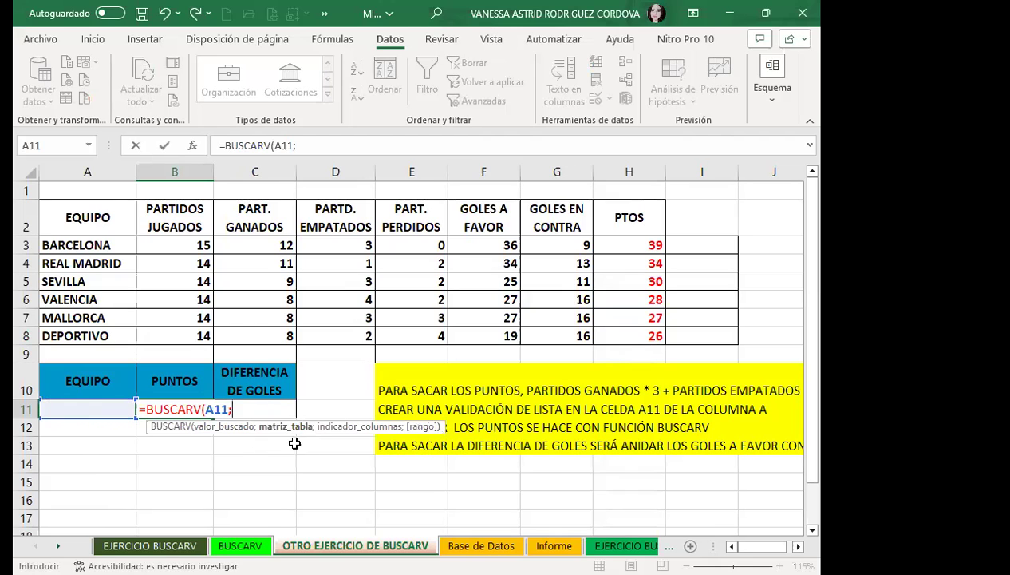
click(72, 221)
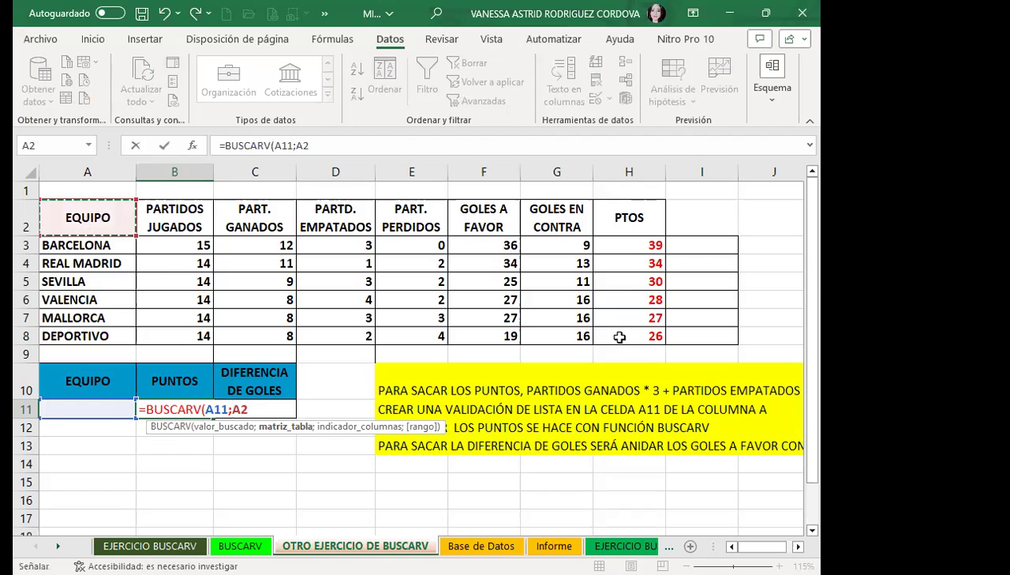
shift+click(613, 334)
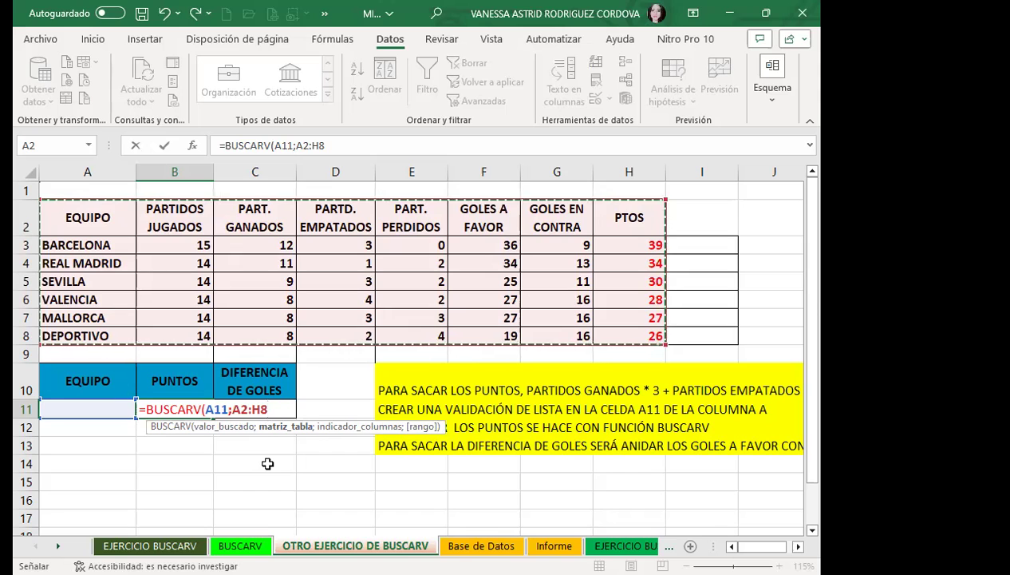
text(;)
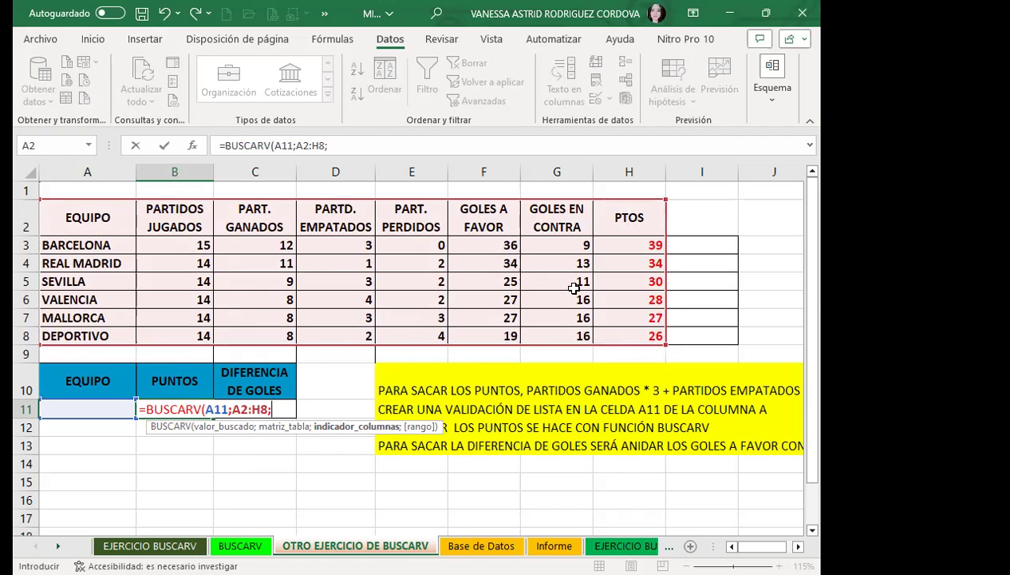
text(8)
text(;)
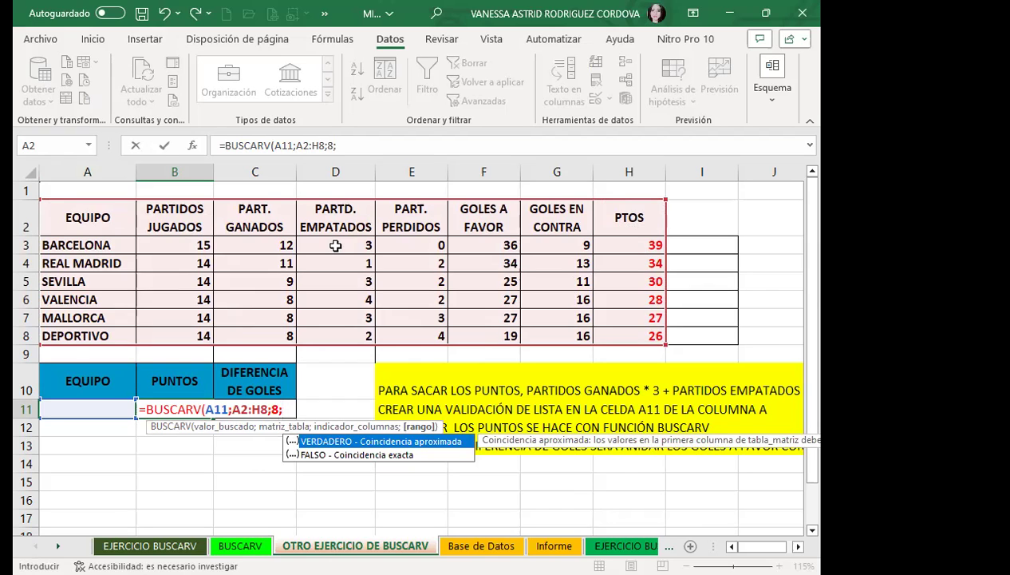
text(0)
text())
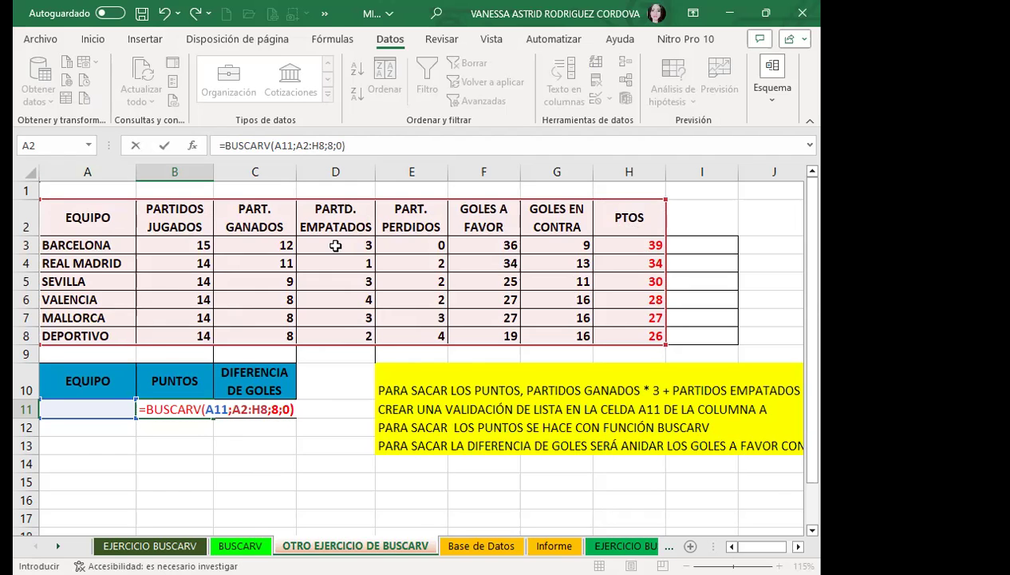
key(Return)
Try REAL MADRID, MALLORCA and DEPORTIVO in A11, finishing on VALENCIA so B11 shows 28.
click(132, 411)
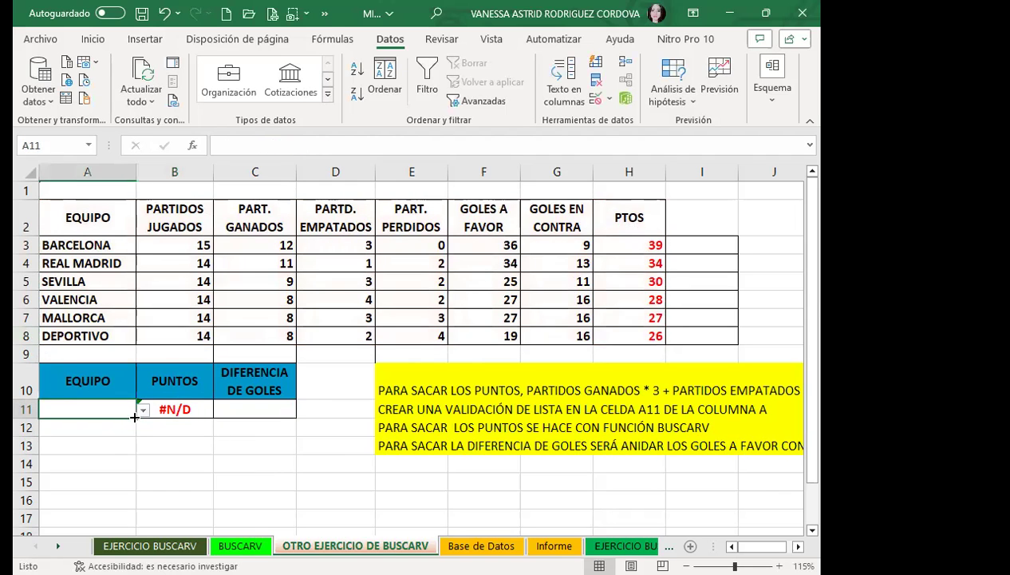
click(144, 409)
click(70, 436)
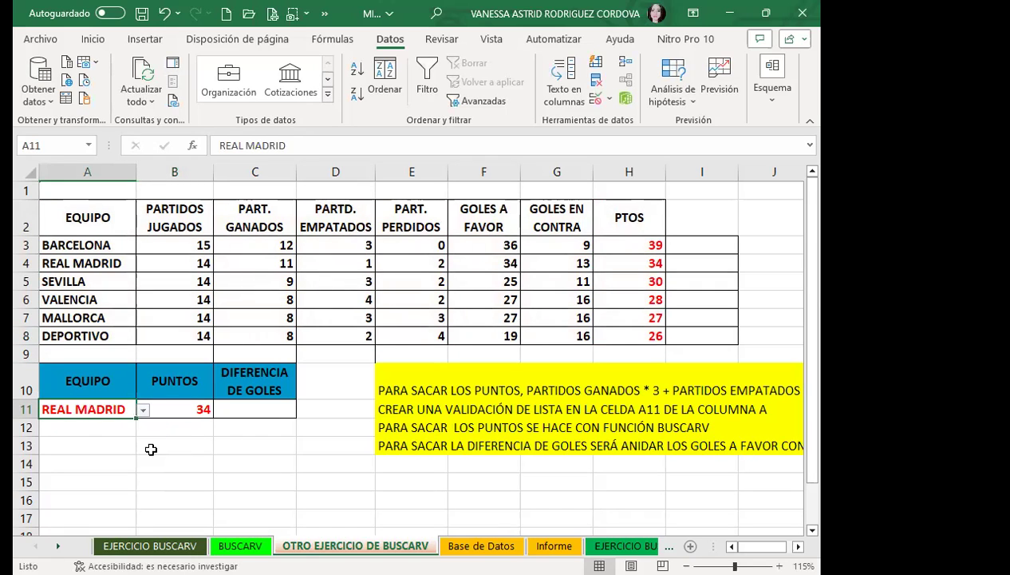
click(144, 409)
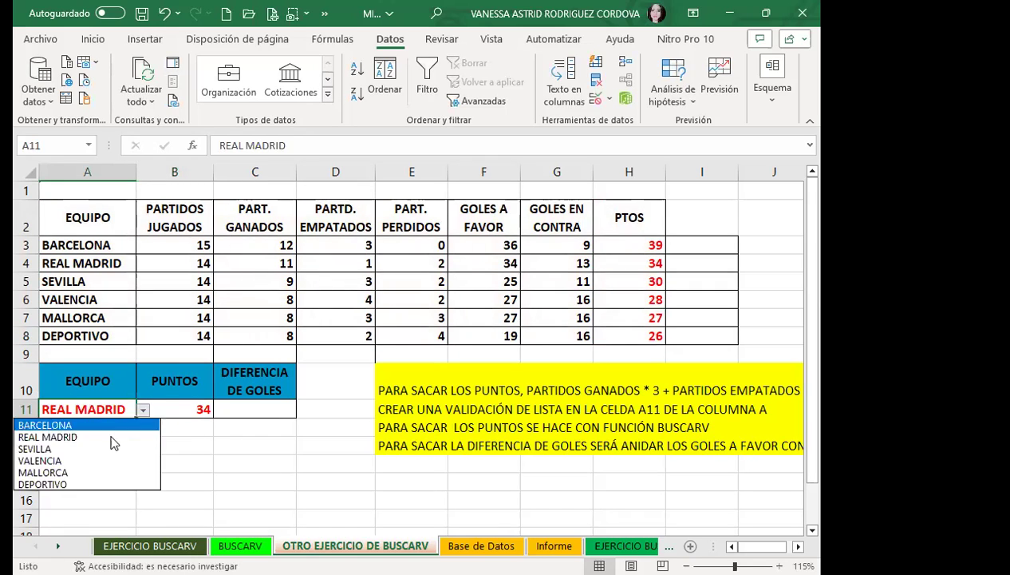
click(66, 472)
click(143, 410)
click(55, 484)
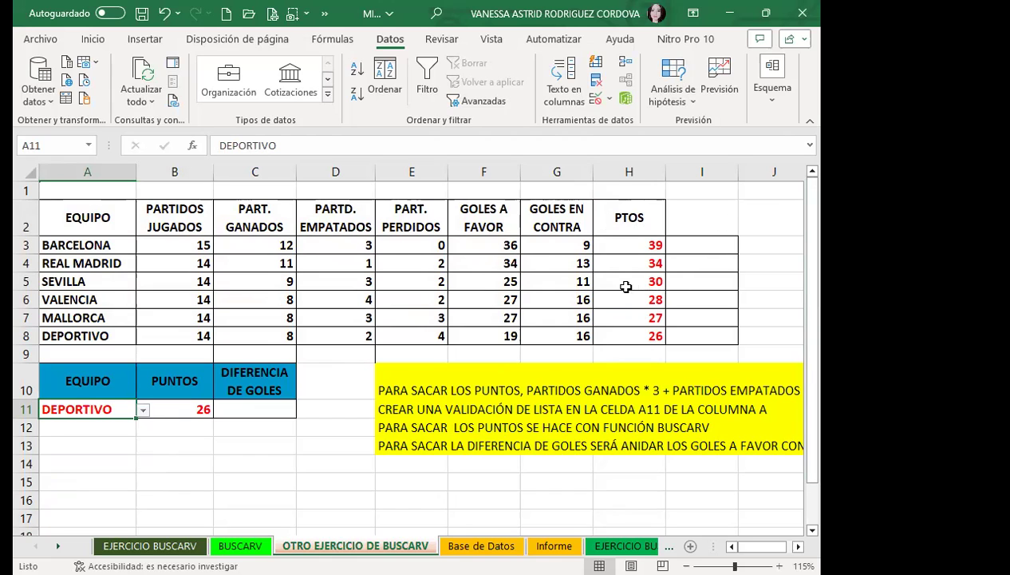
click(144, 411)
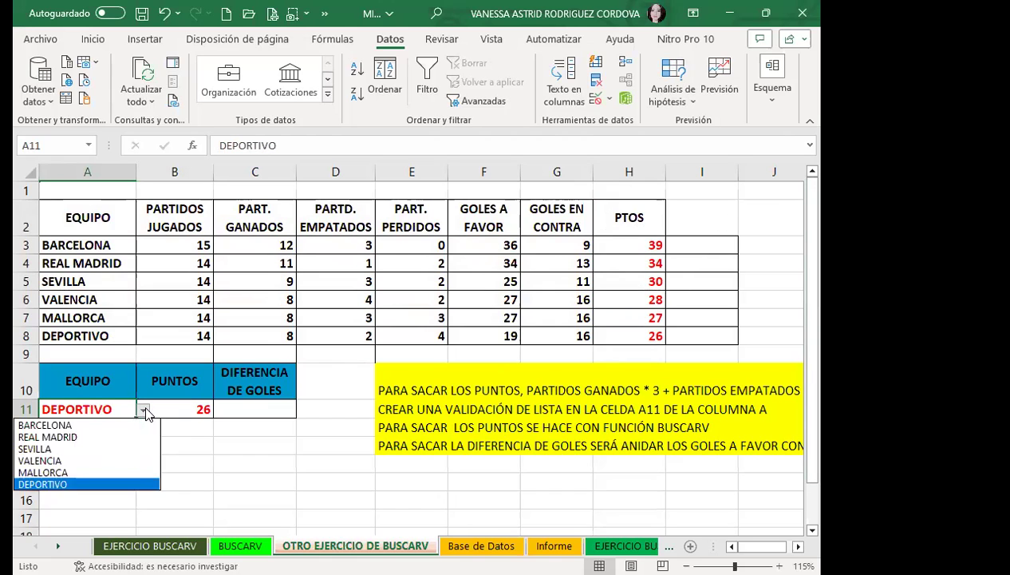
click(59, 473)
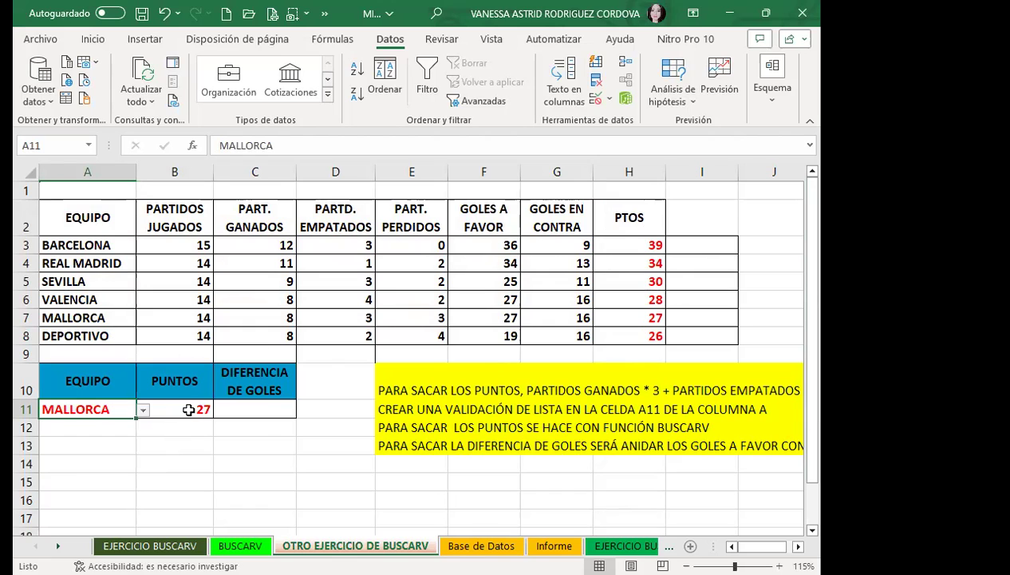
click(143, 410)
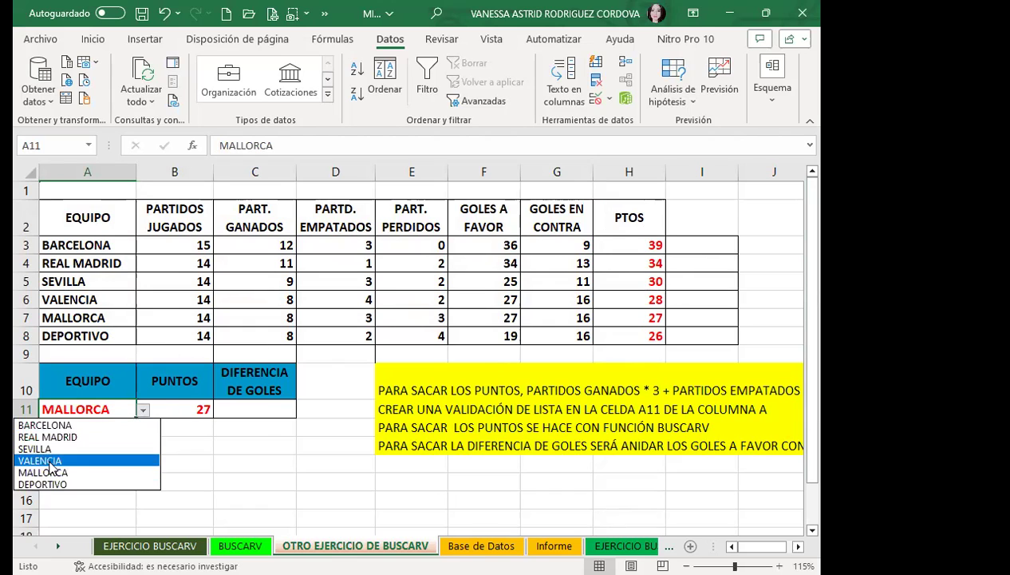
click(60, 460)
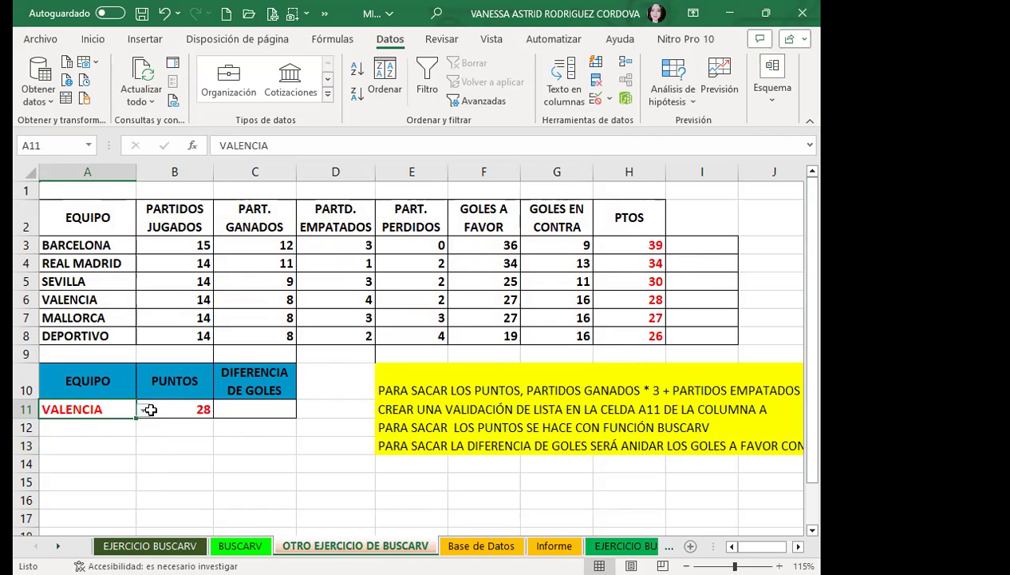
click(245, 411)
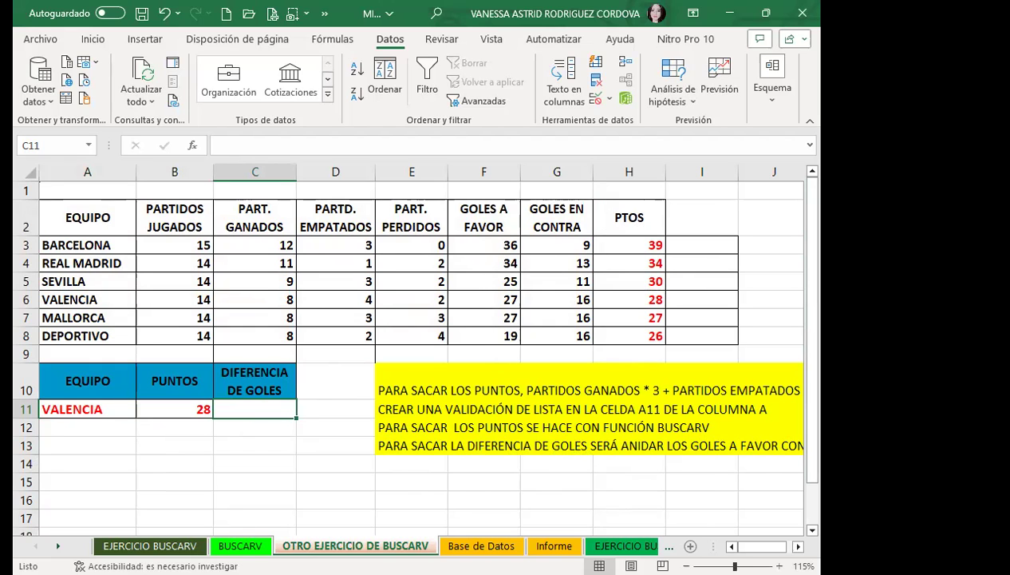
drag(763, 546, 784, 548)
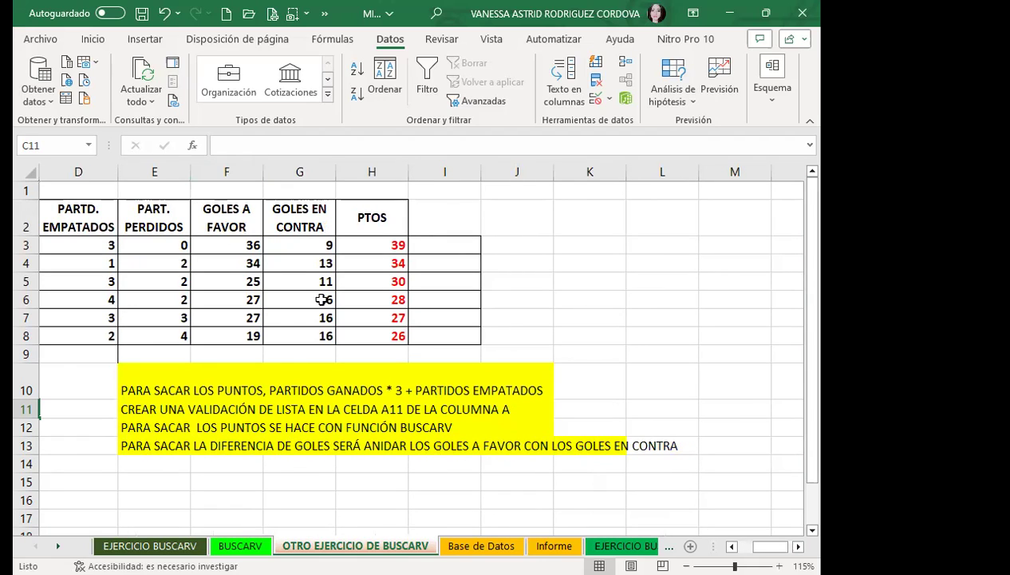
click(316, 170)
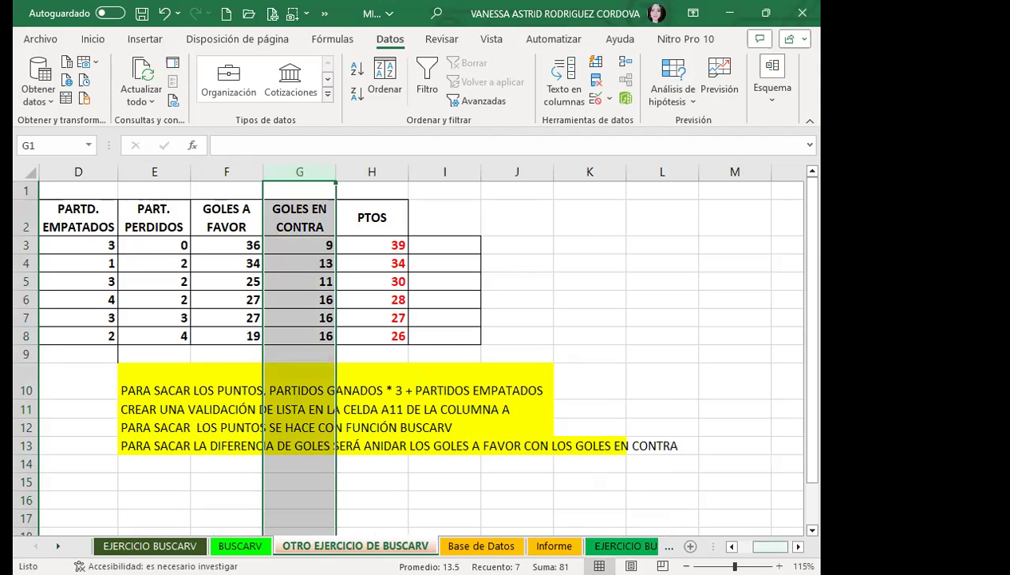
scroll(422, 351, left, 3)
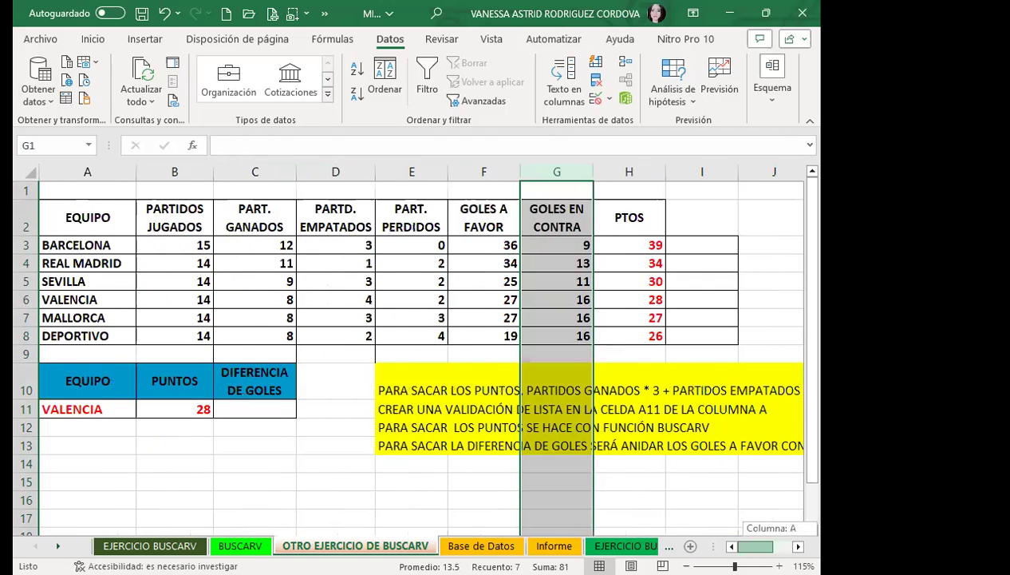
click(495, 248)
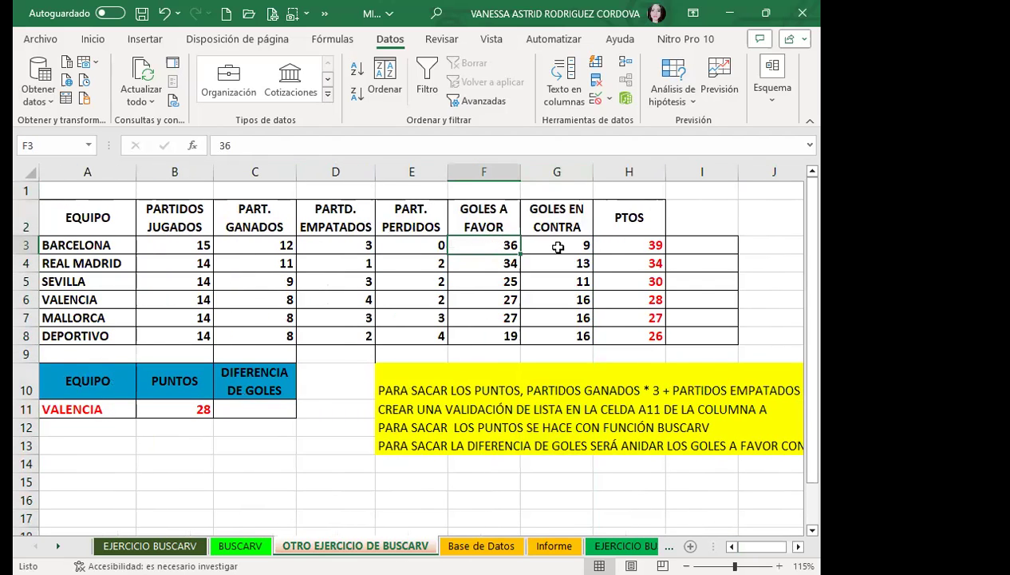
click(261, 412)
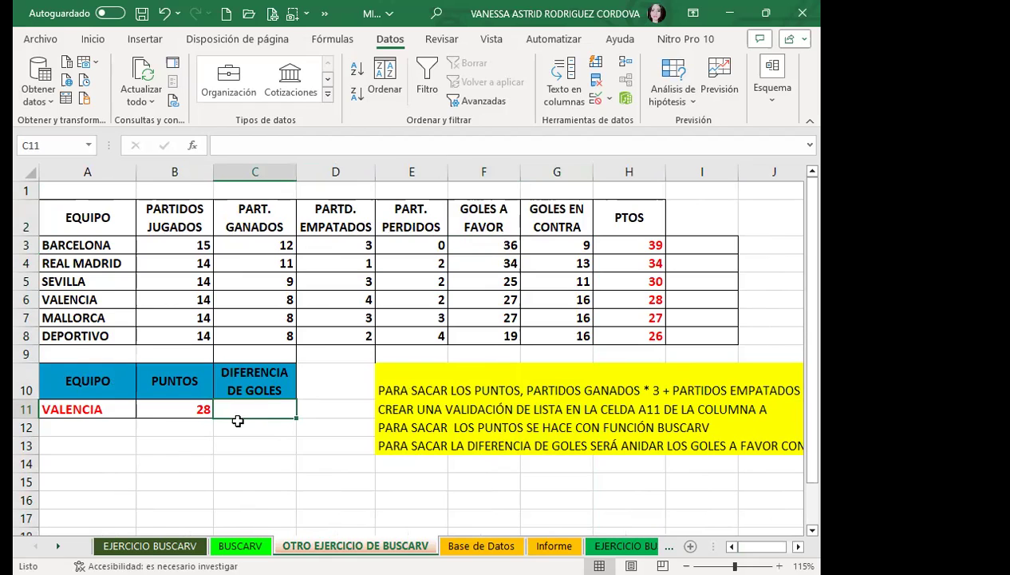
click(190, 408)
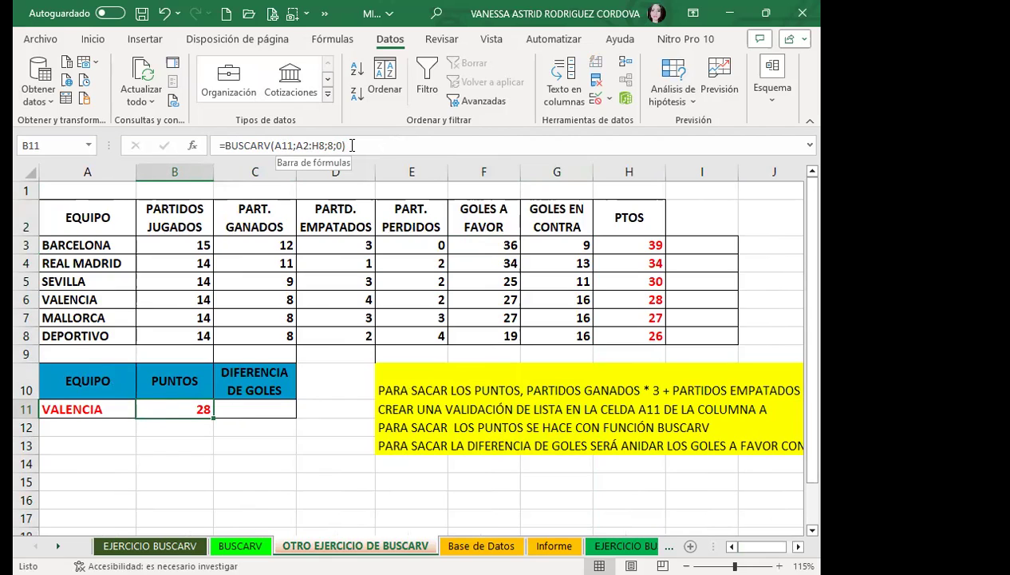
click(248, 403)
Type =BUSCARV(A11;A2:H8; in C11, leaving the column argument for later.
text(=)
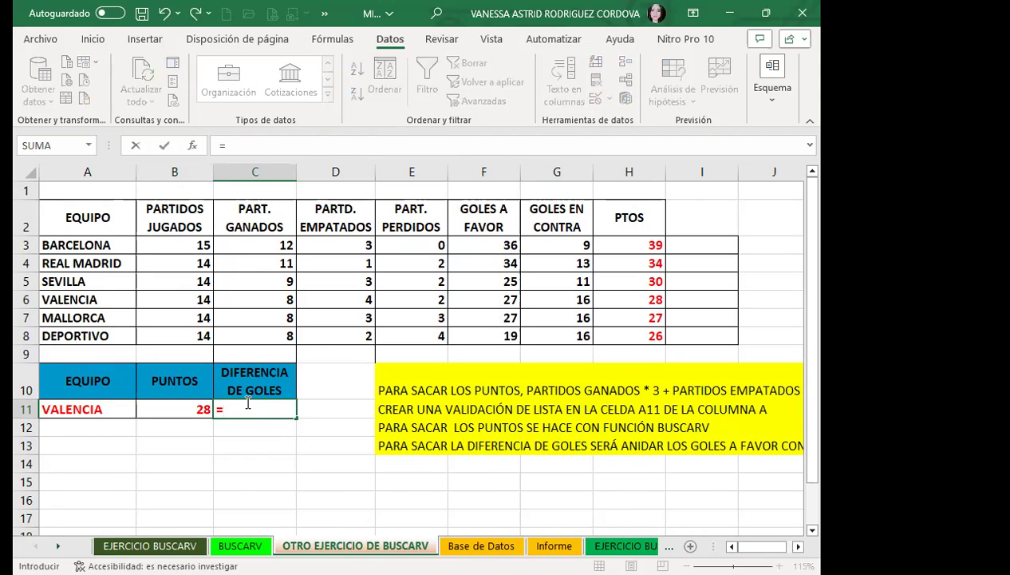
text(BU)
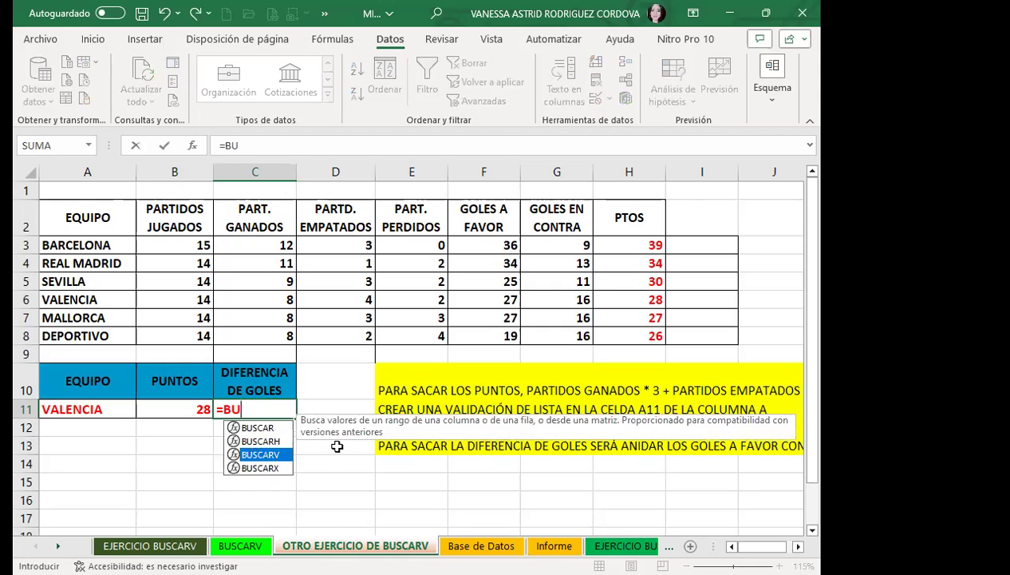
key(Tab)
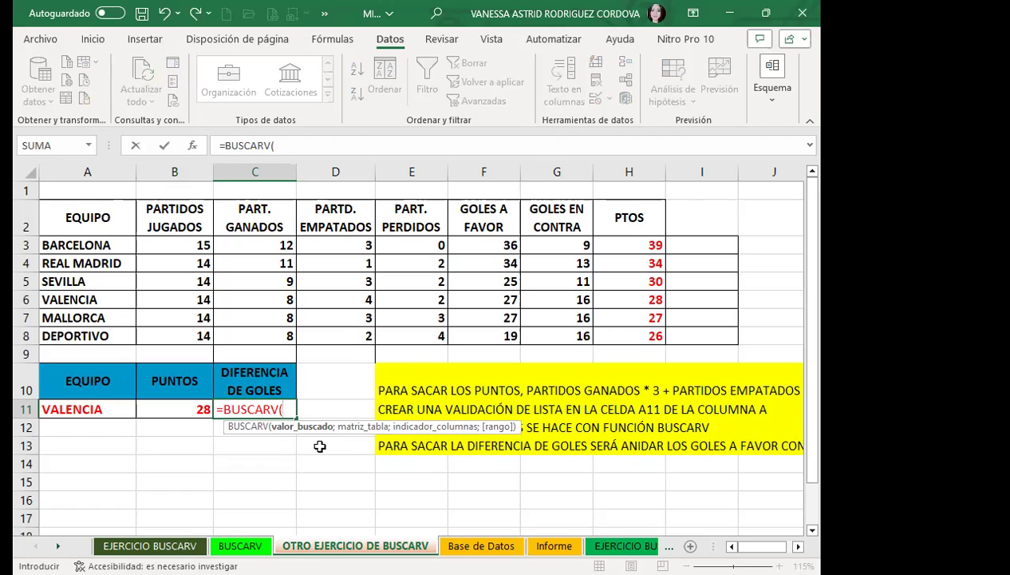
click(87, 410)
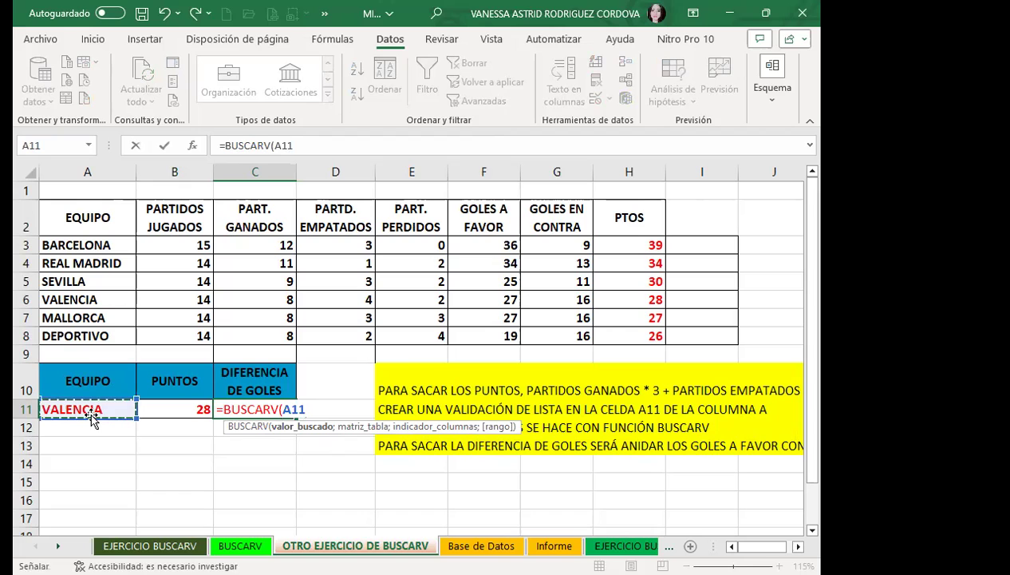
text(;)
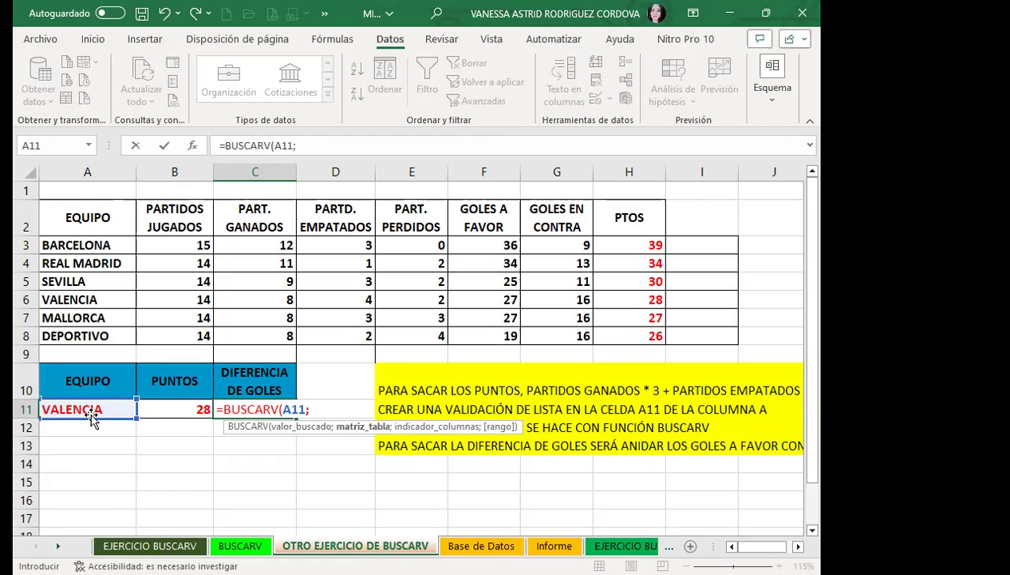
drag(72, 218, 629, 334)
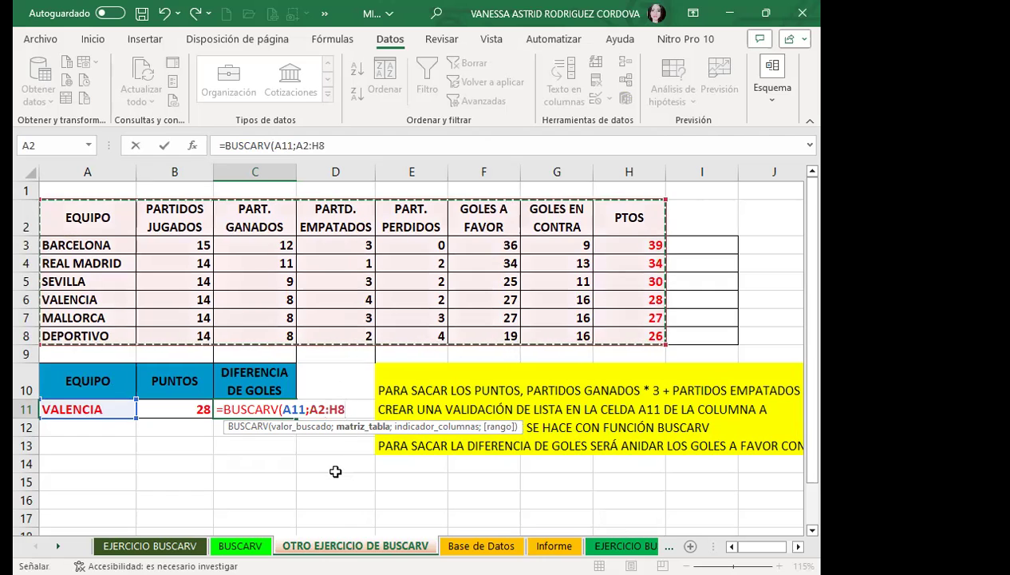
text(;6;0)
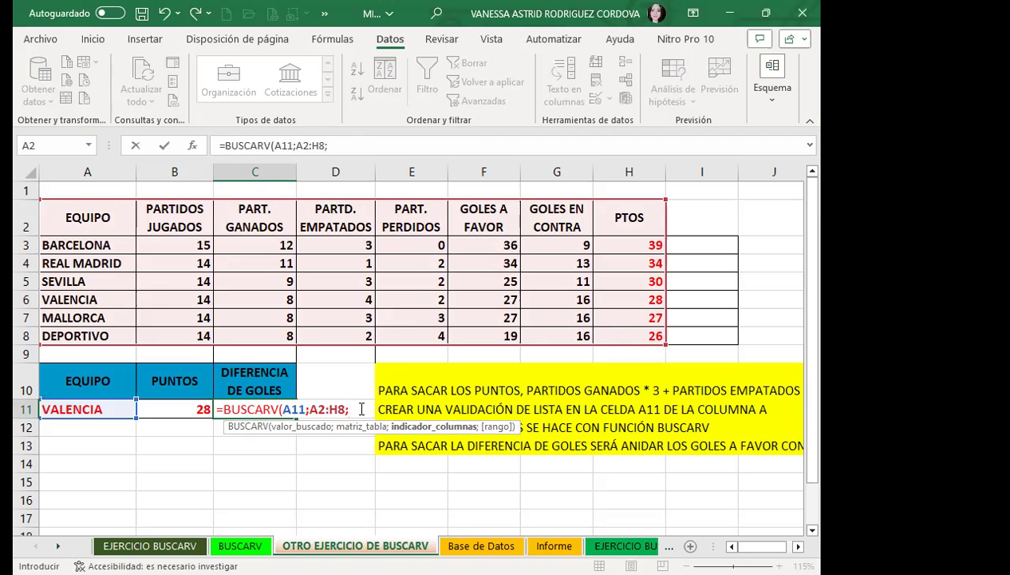
Finish the C11 lookup as =BUSCARV(A11;A2:H8;6;0) to return GOLES A FAVOR, keeping it open for editing.
text(6)
text(;)
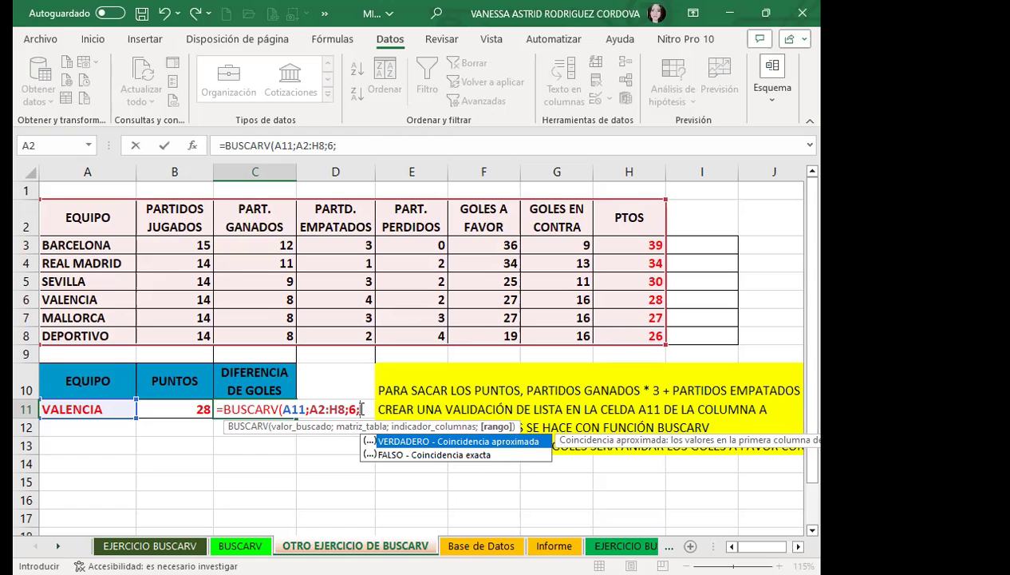
text(0)
text())
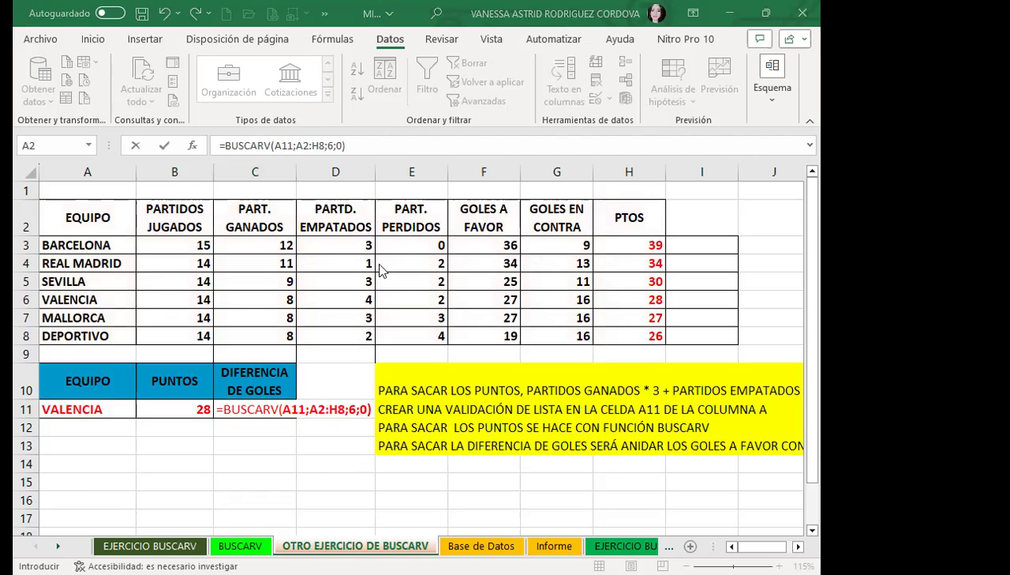
click(358, 145)
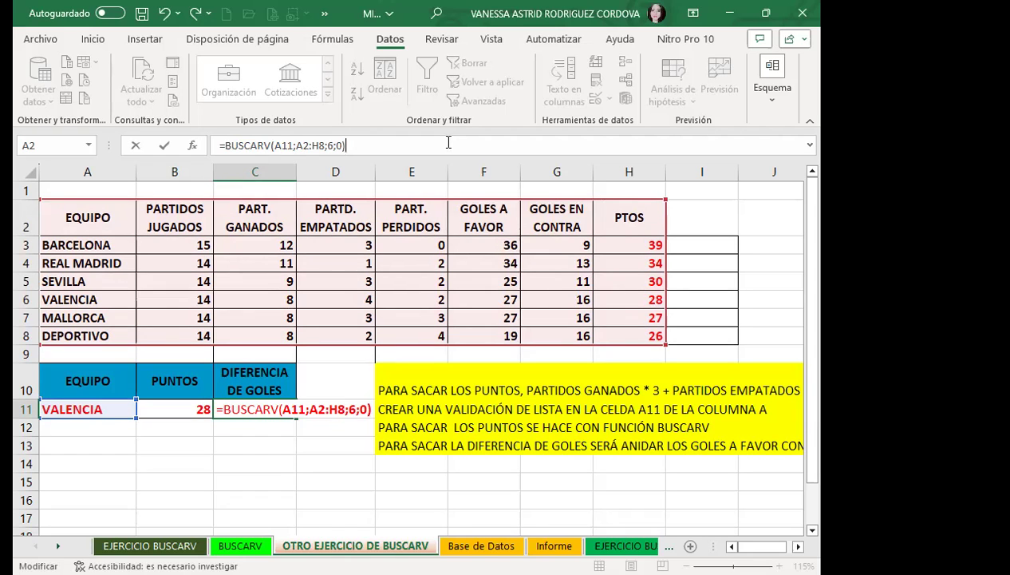
Subtract a second lookup, BUSCARV(A11;A2:H8;7;0) for goals against, in the C11 formula.
text(-)
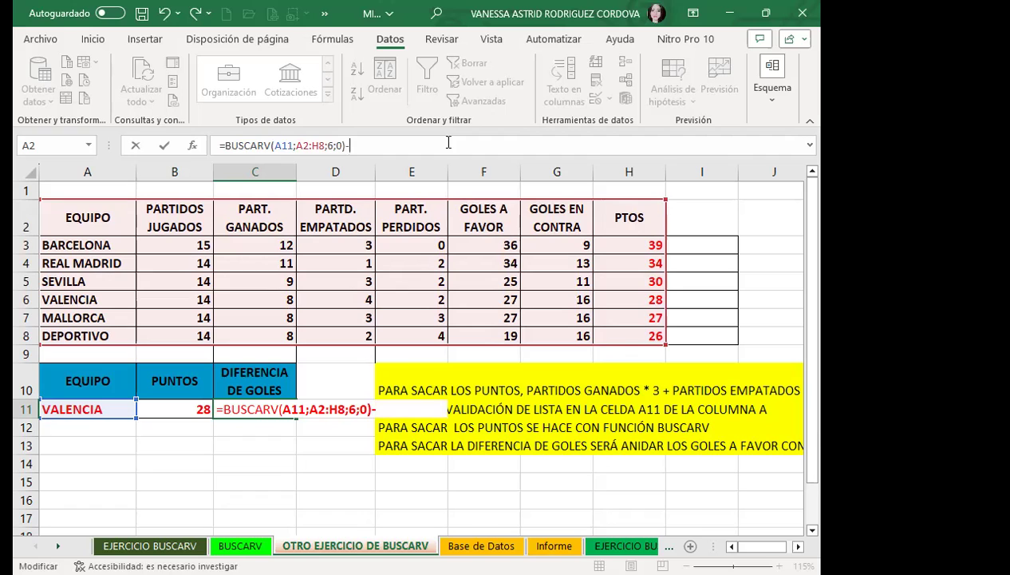
text(BUSCAR)
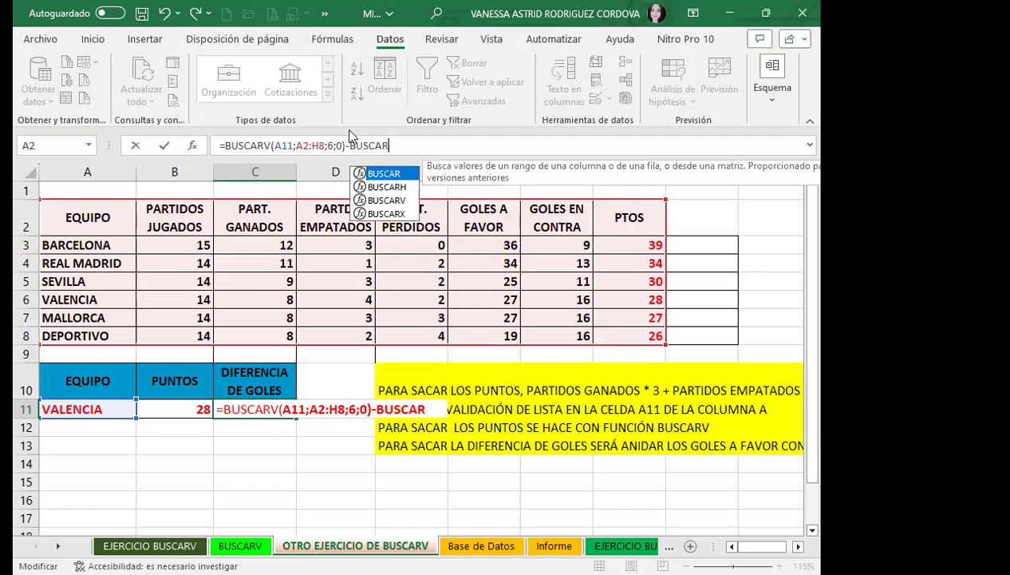
click(379, 201)
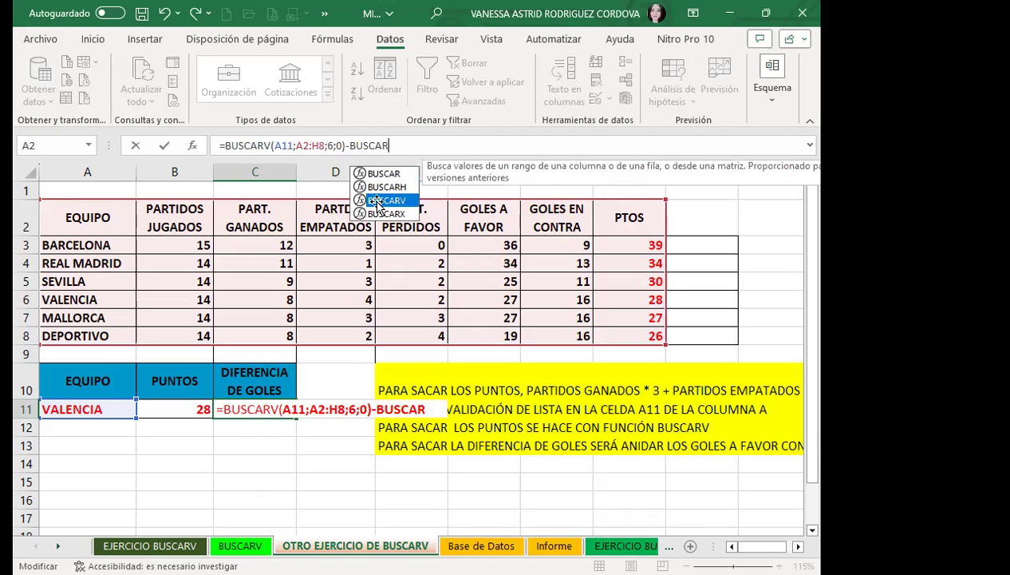
double_click(380, 201)
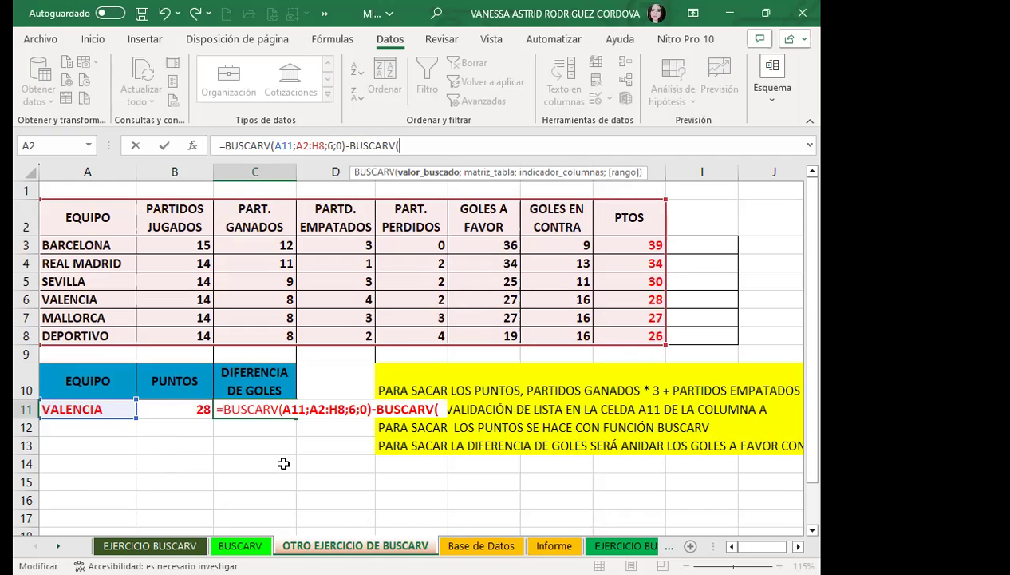
click(91, 408)
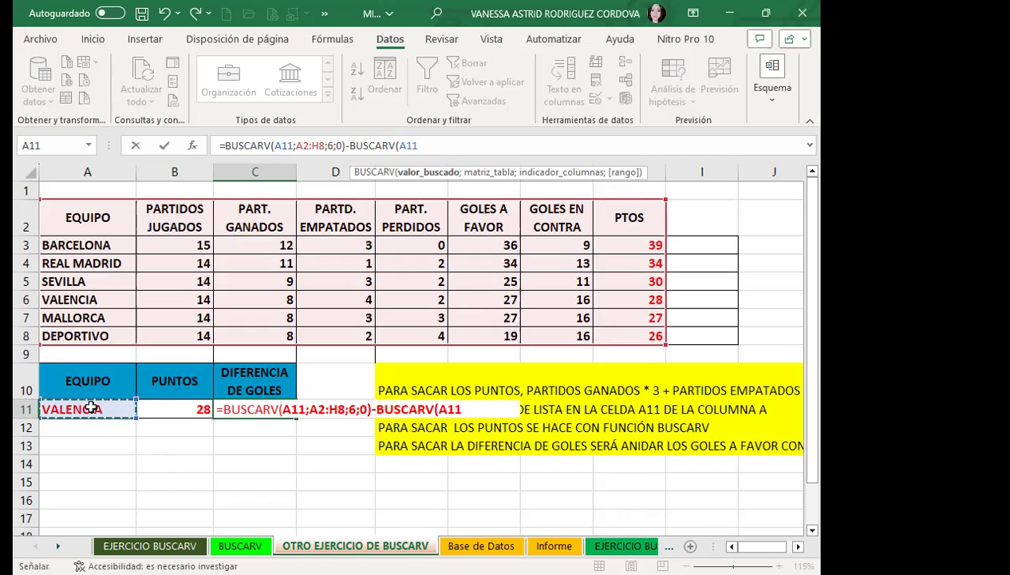
text(;)
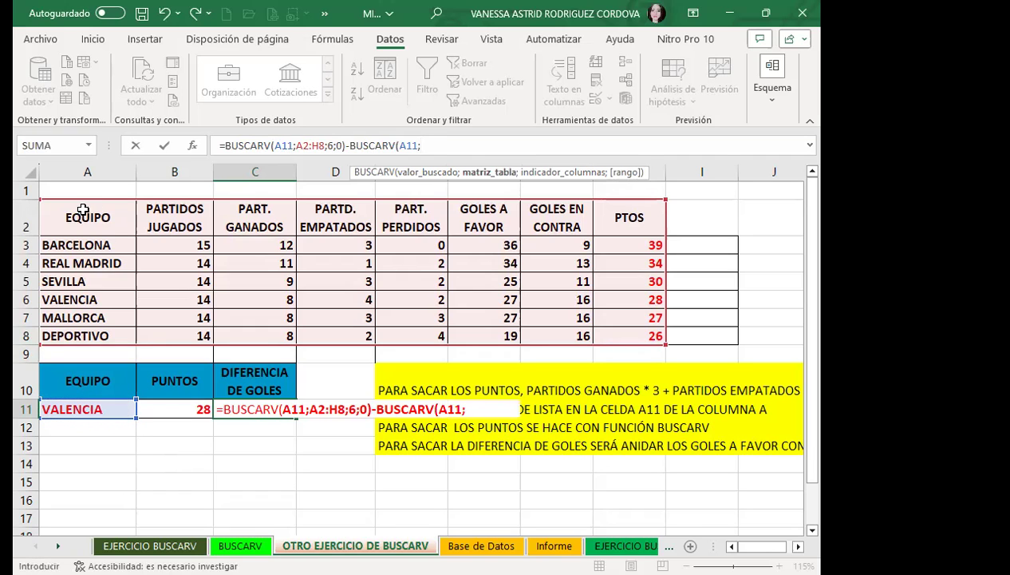
click(83, 212)
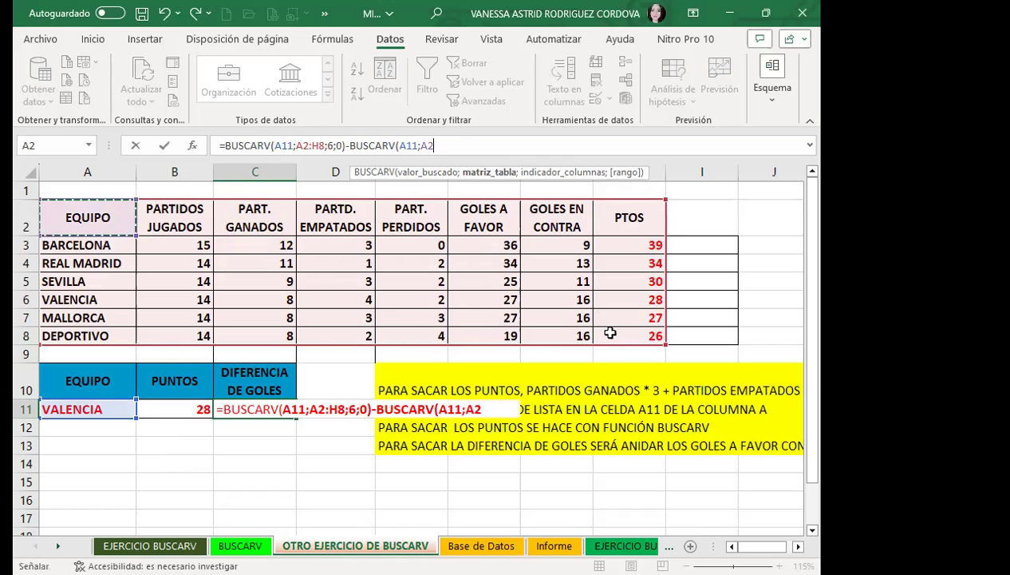
shift+click(610, 332)
text(;)
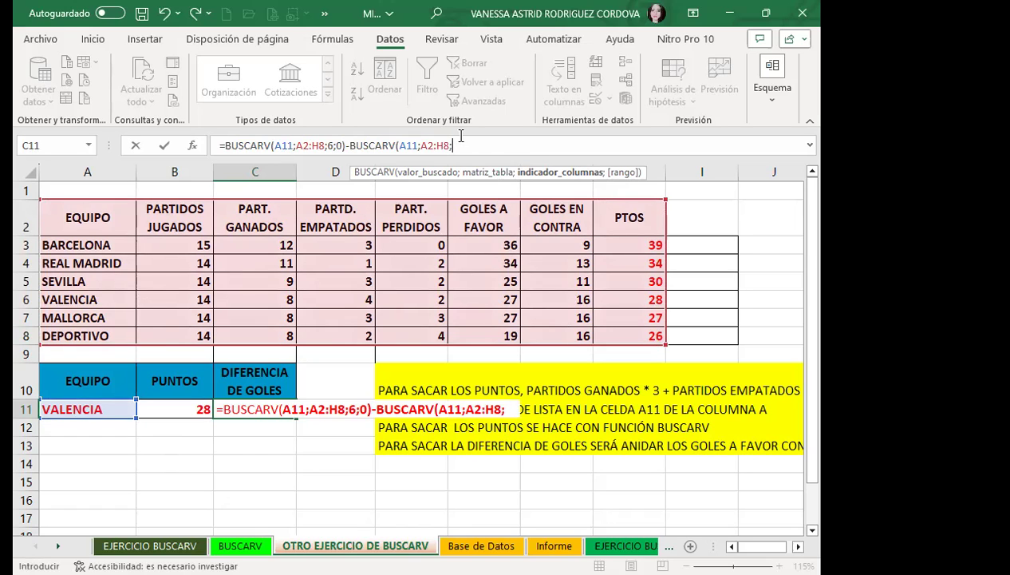
text(7)
text(;0)
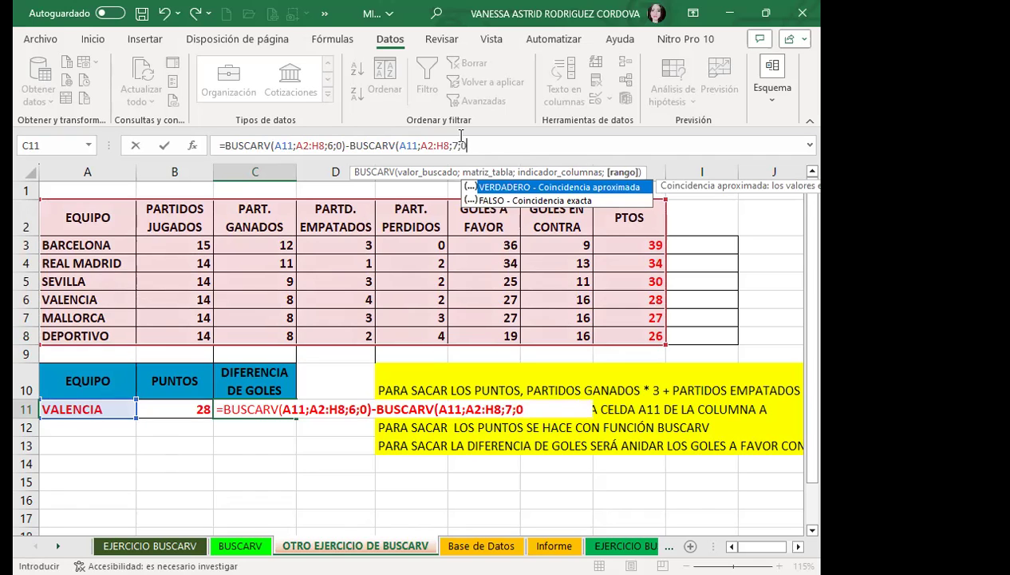
text())
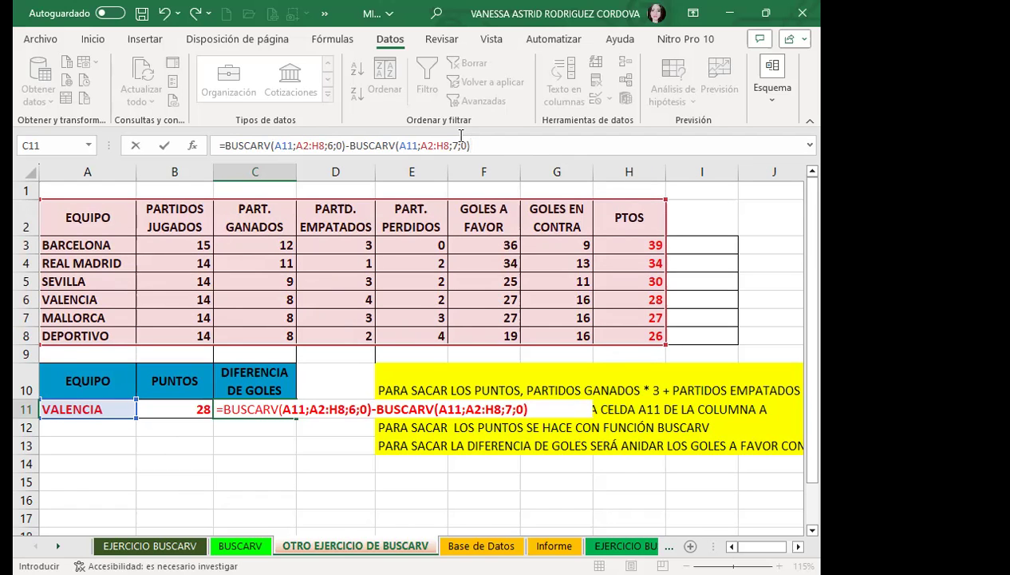
key(Return)
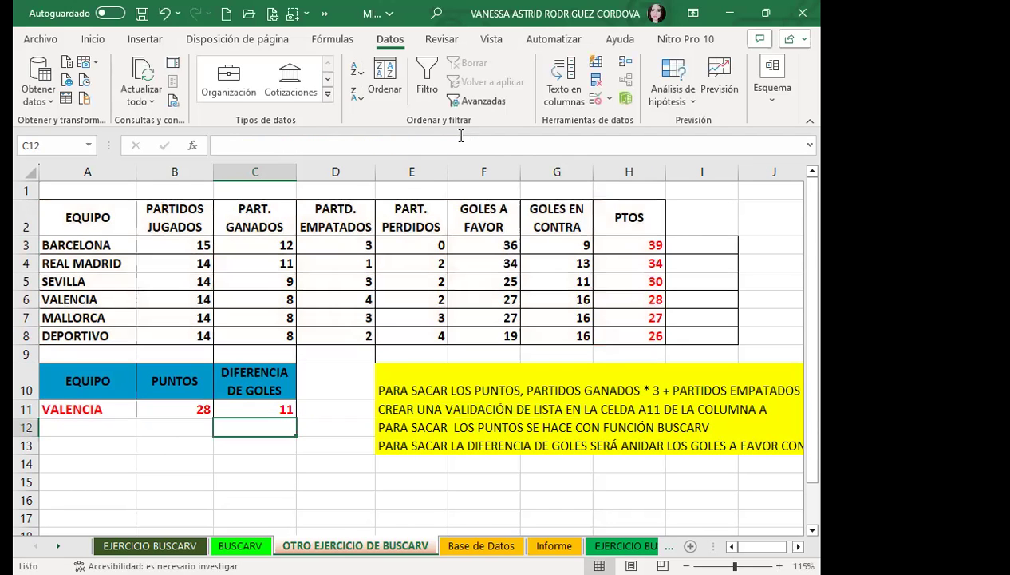
click(110, 408)
click(143, 411)
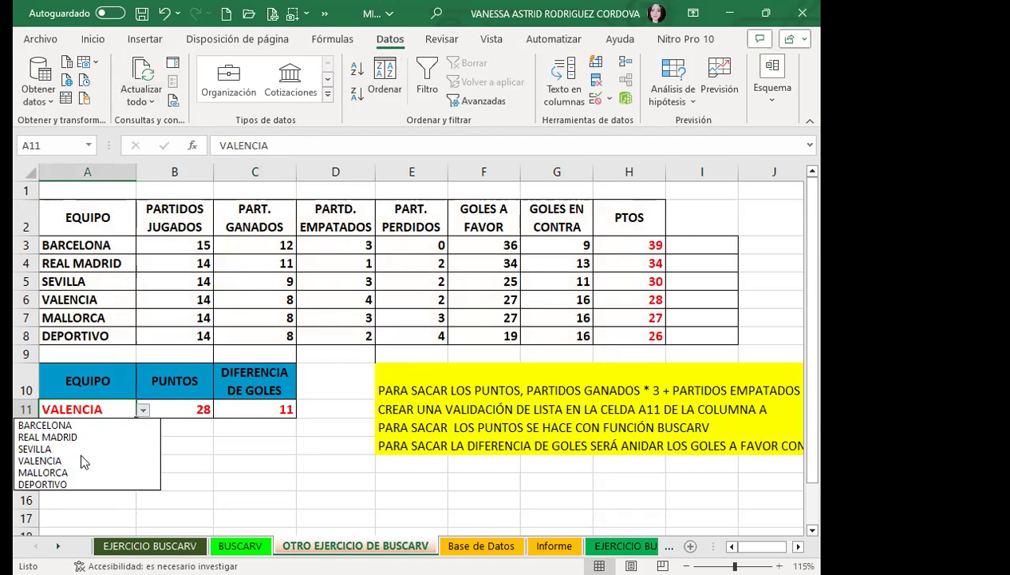
click(40, 485)
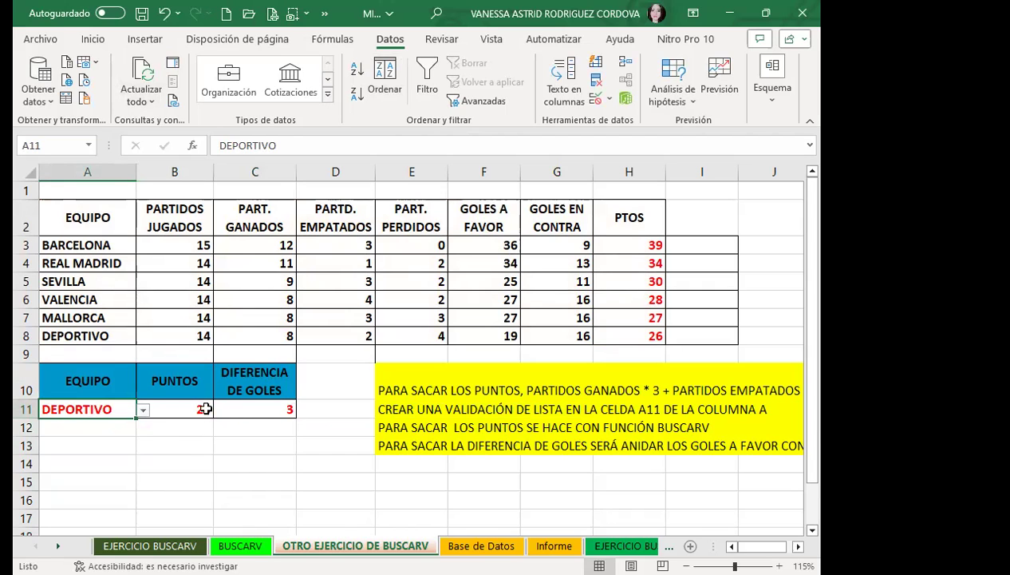
click(143, 410)
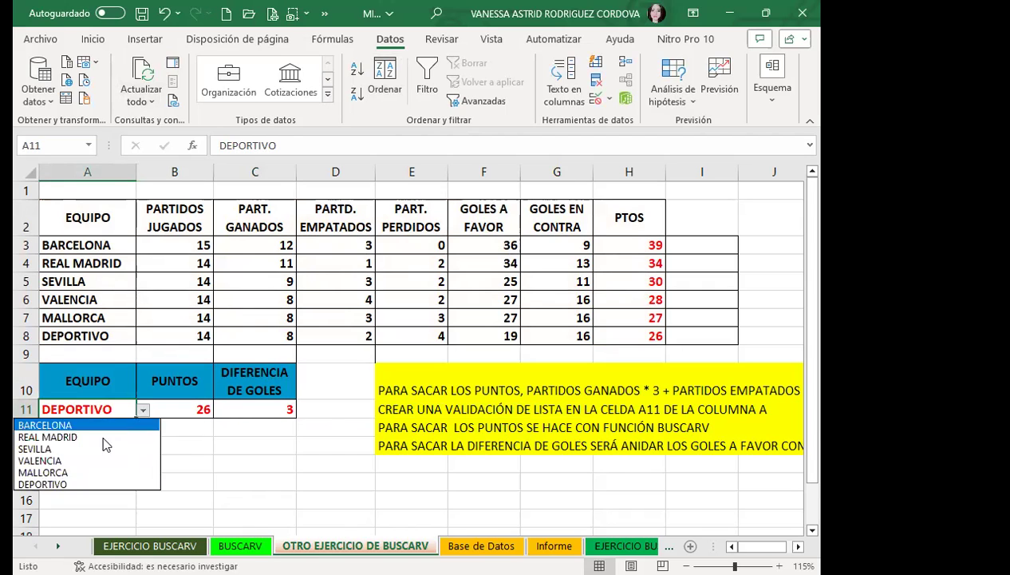
click(59, 462)
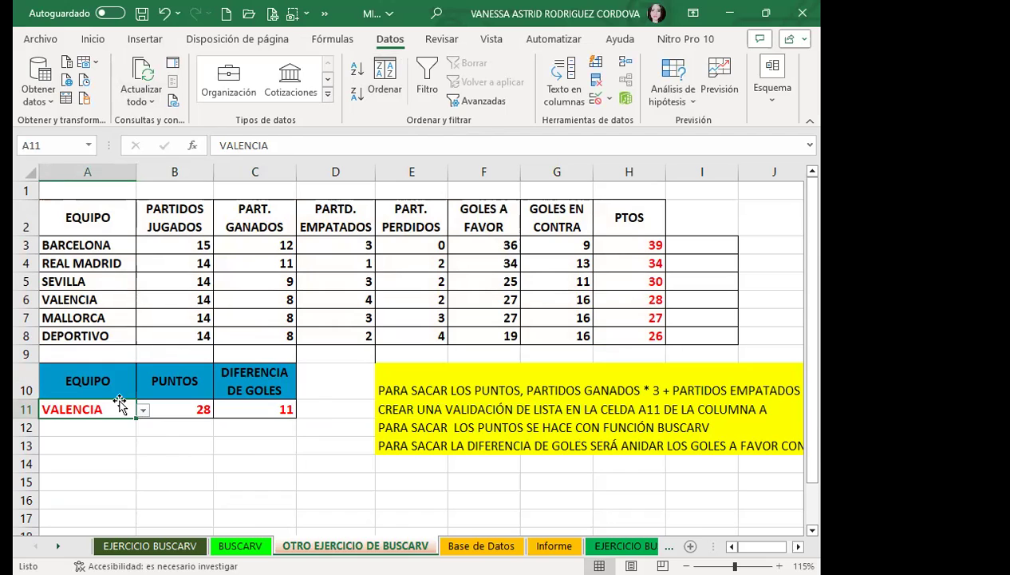
click(274, 405)
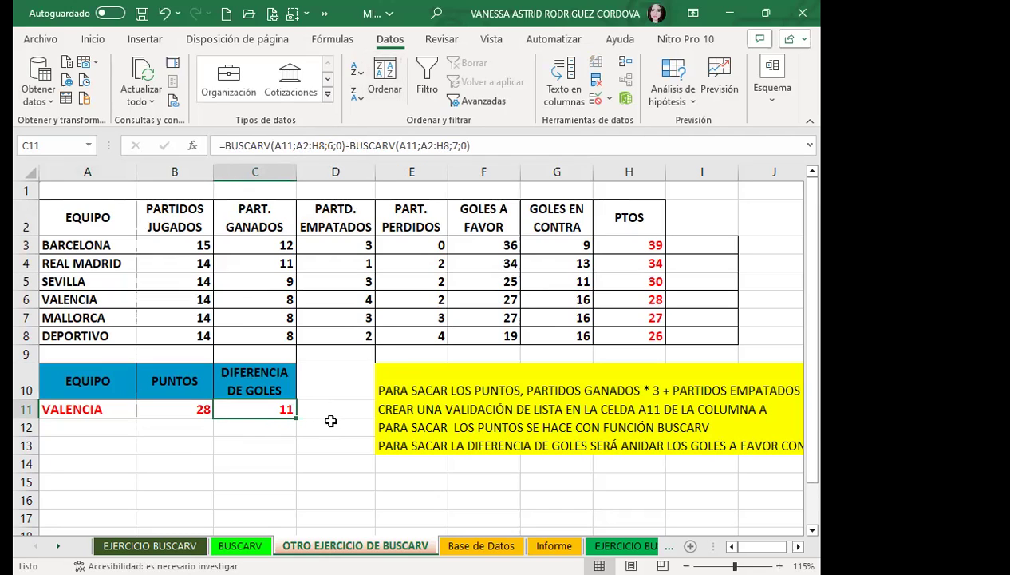
Copy the DIFERENCIA DE GOLES header into cell I2.
click(254, 381)
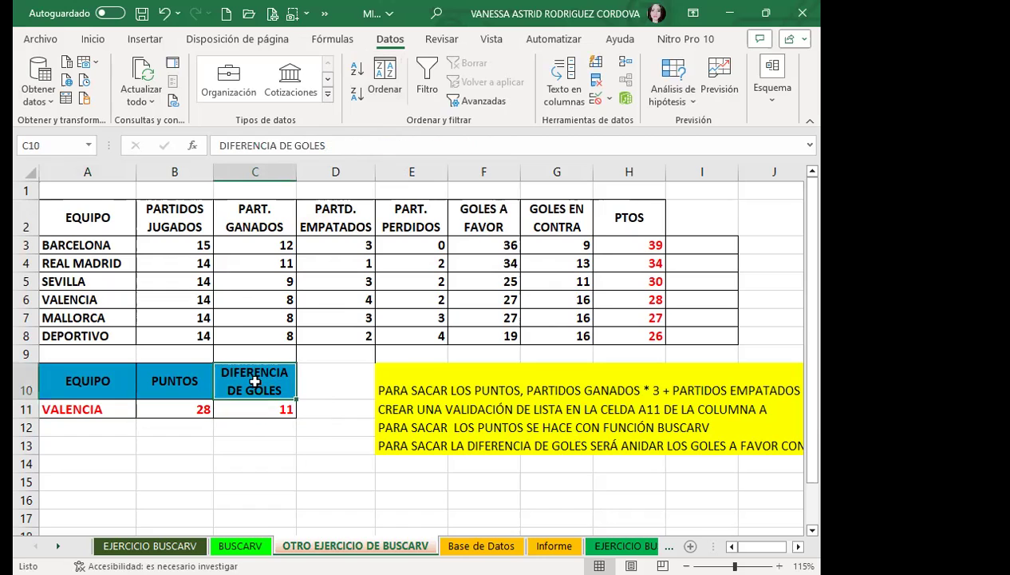
key(ctrl+c)
click(708, 219)
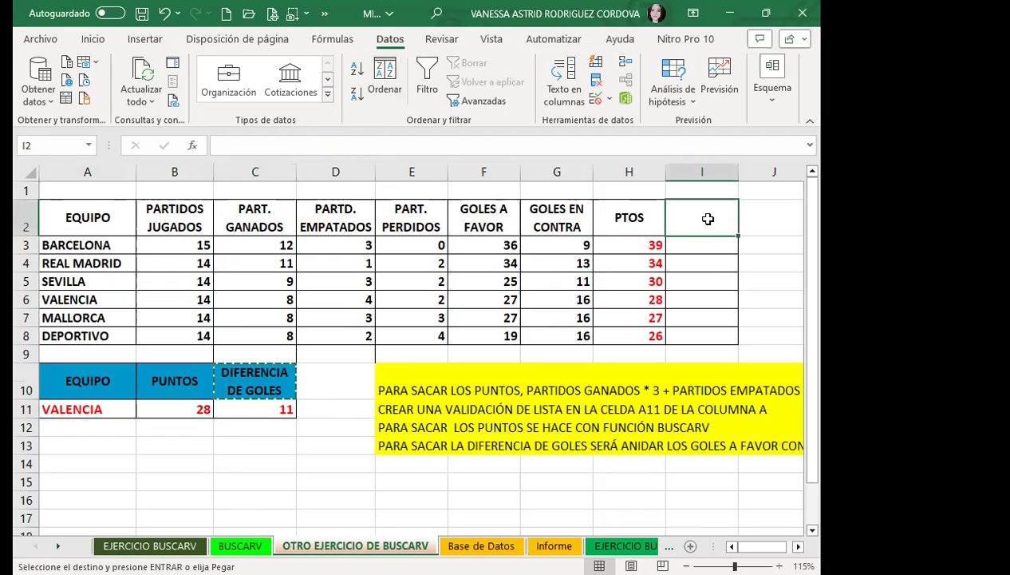
key(ctrl+v)
Enter =F3-G3 in I3 and fill it down to I8, giving 27 down to 3.
click(687, 245)
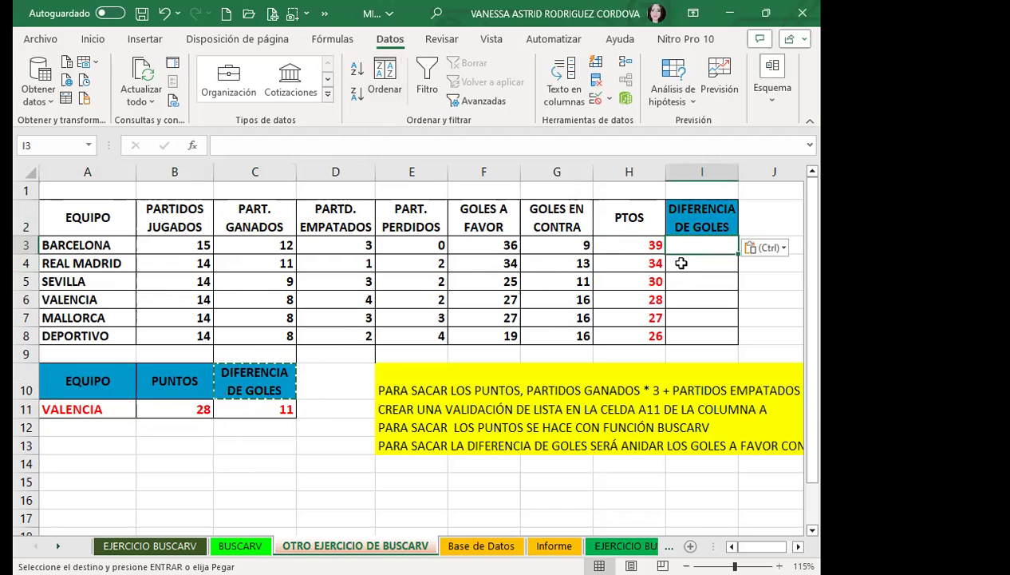
text(=)
click(484, 247)
text(-)
click(557, 245)
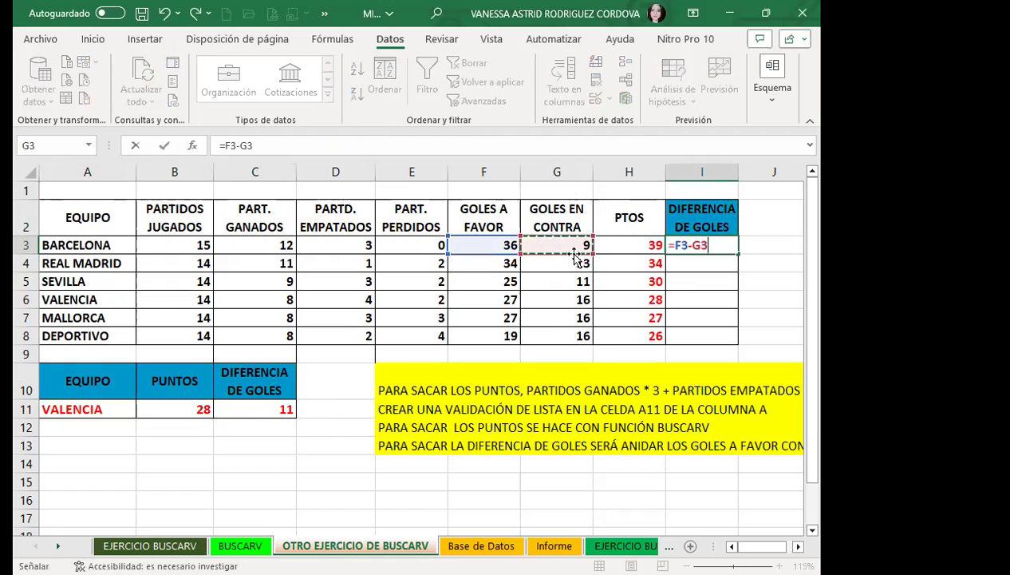
key(Return)
click(721, 242)
drag(738, 254, 733, 348)
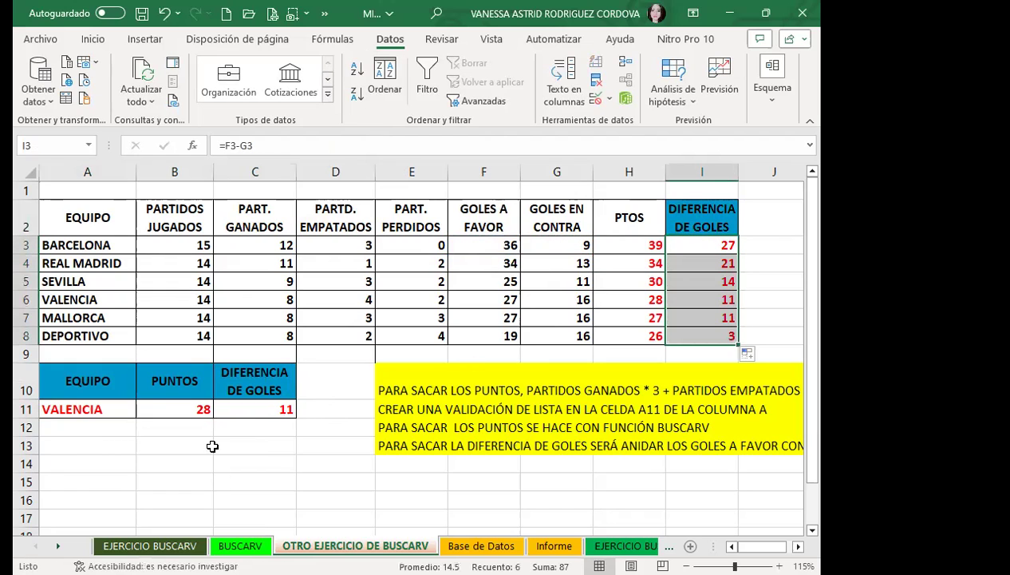
click(257, 408)
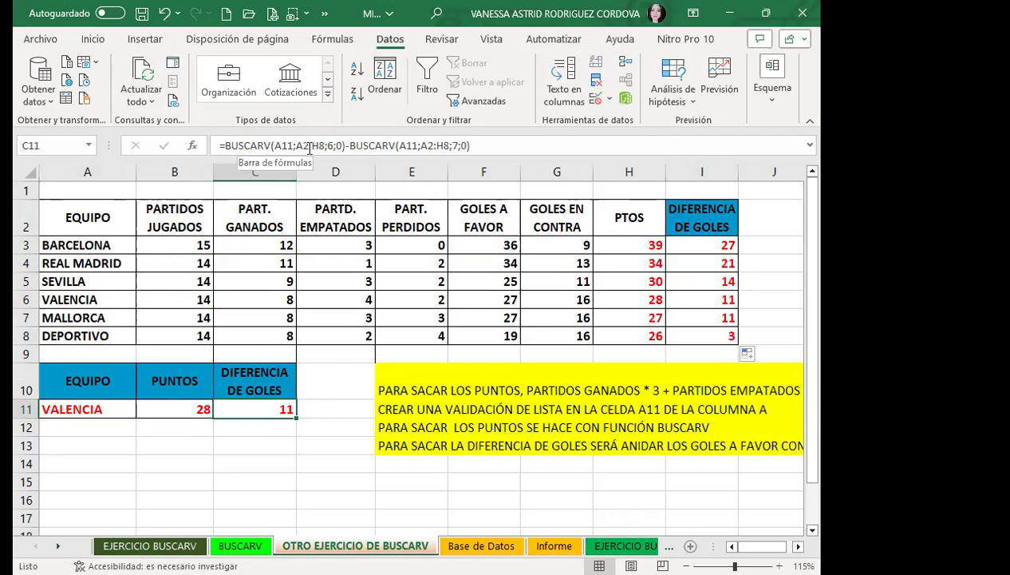
Copy the PTOS header's formatting from H2 onto the DIFERENCIA DE GOLES header in I2 with Format Painter.
click(326, 416)
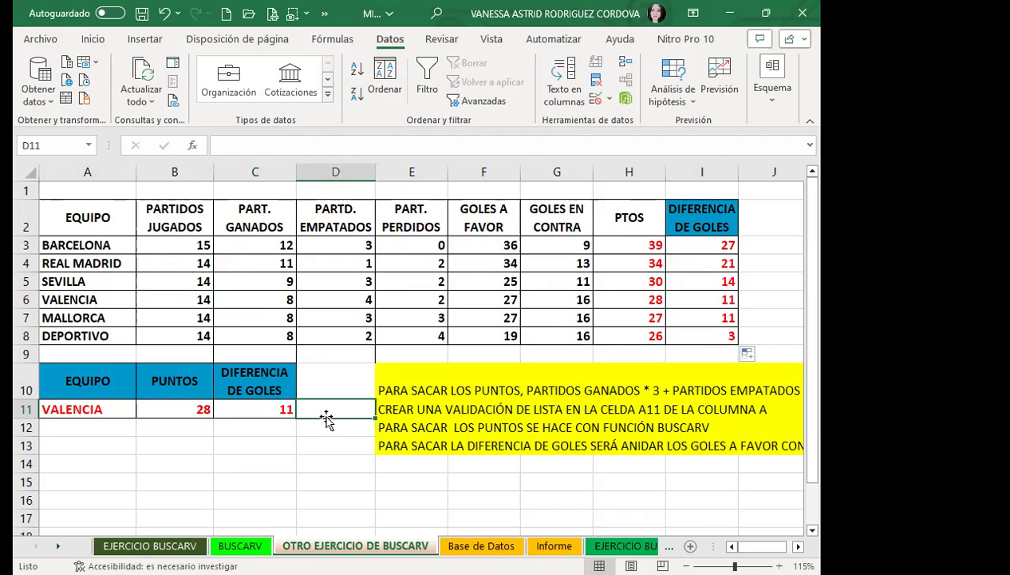
click(257, 412)
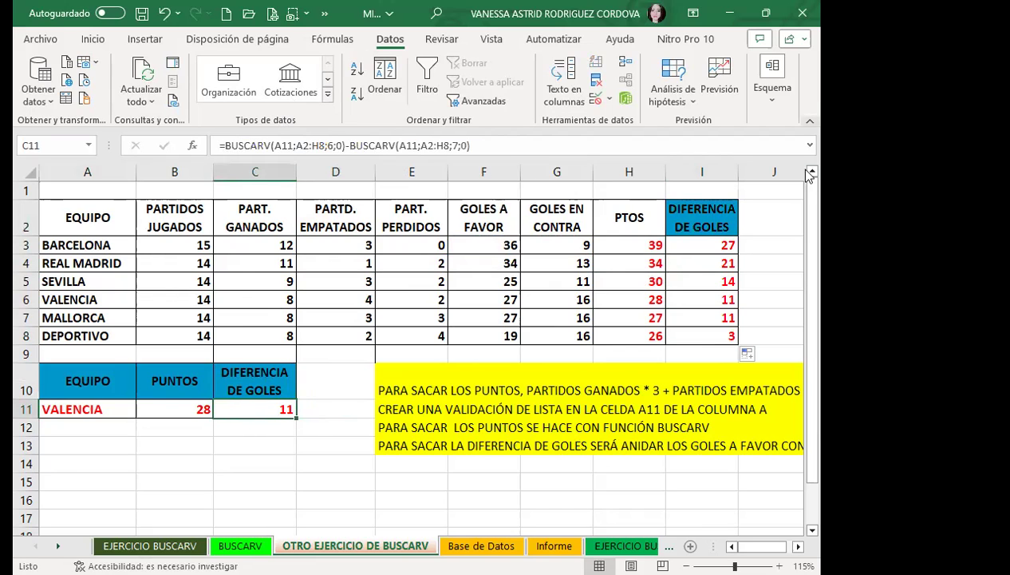
click(621, 211)
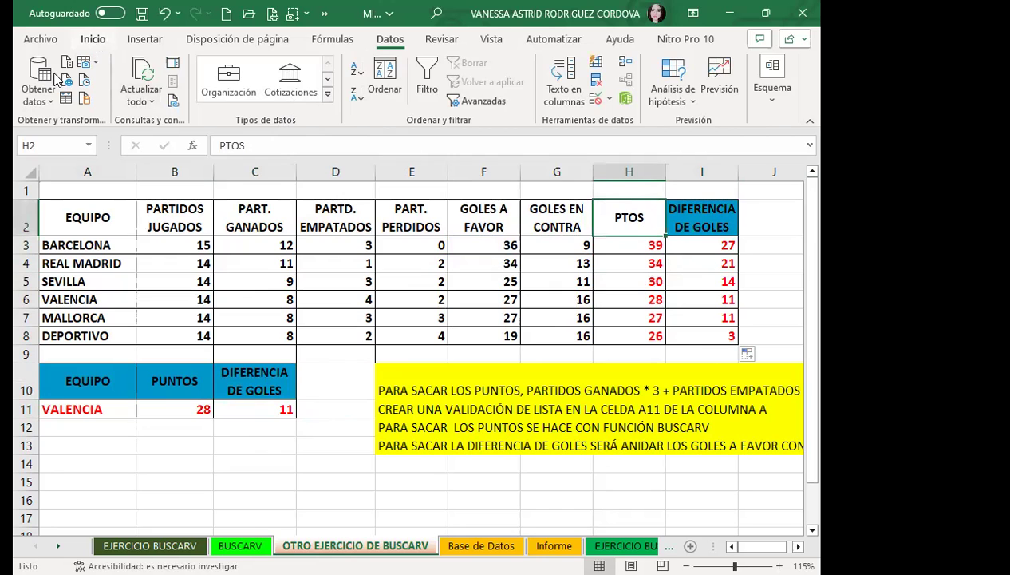
click(92, 39)
click(62, 101)
click(688, 222)
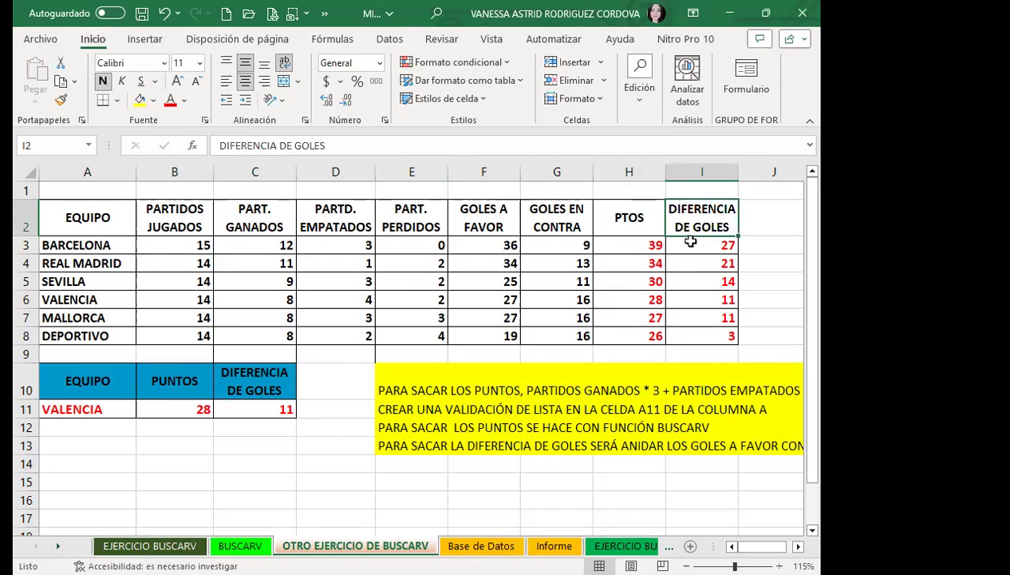
Review the points, goal-difference and C11 lookup formulas against Valencia's figures.
click(687, 248)
click(613, 246)
click(628, 262)
click(623, 247)
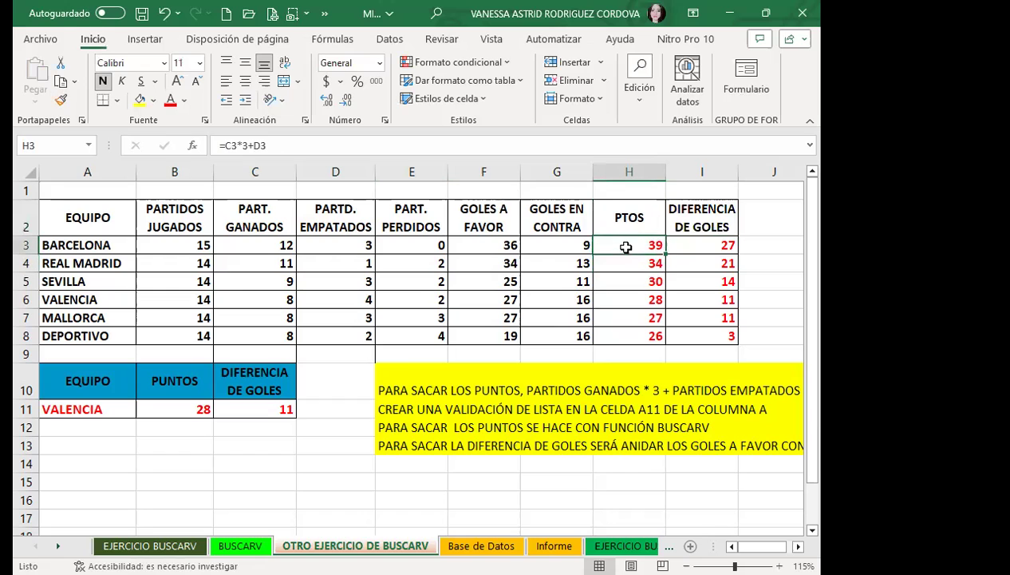
click(700, 245)
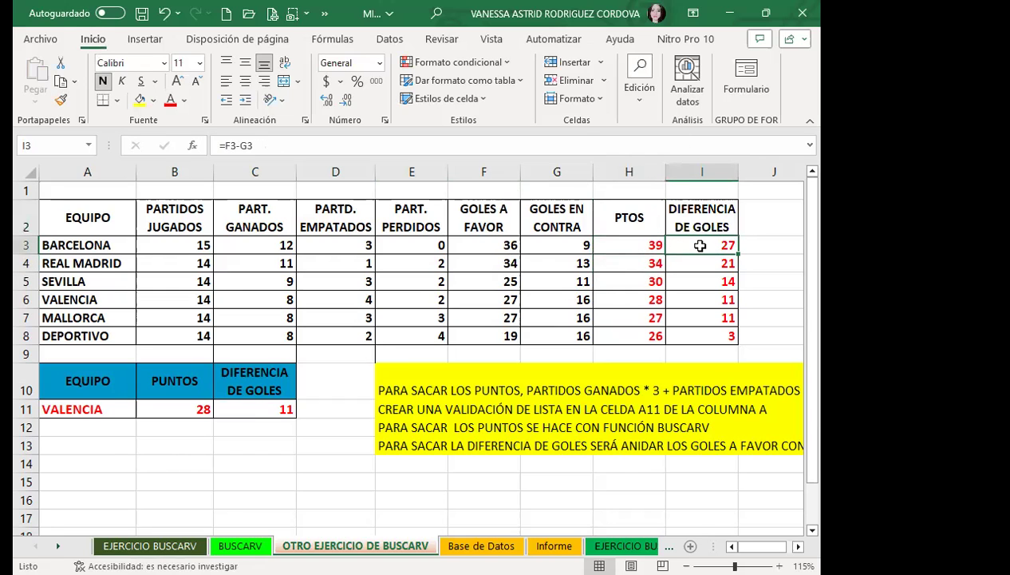
click(248, 411)
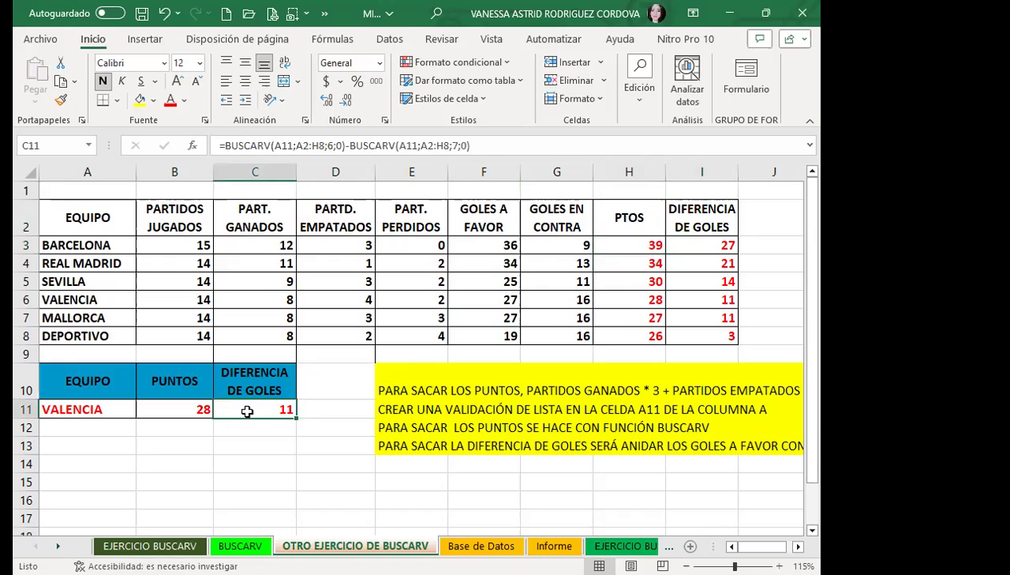
drag(402, 299, 401, 281)
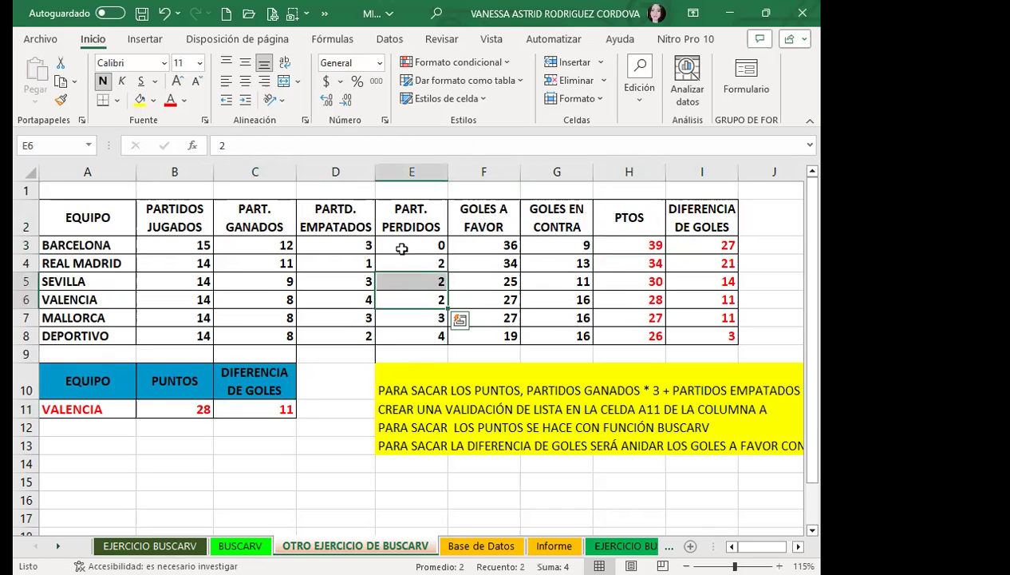
click(484, 292)
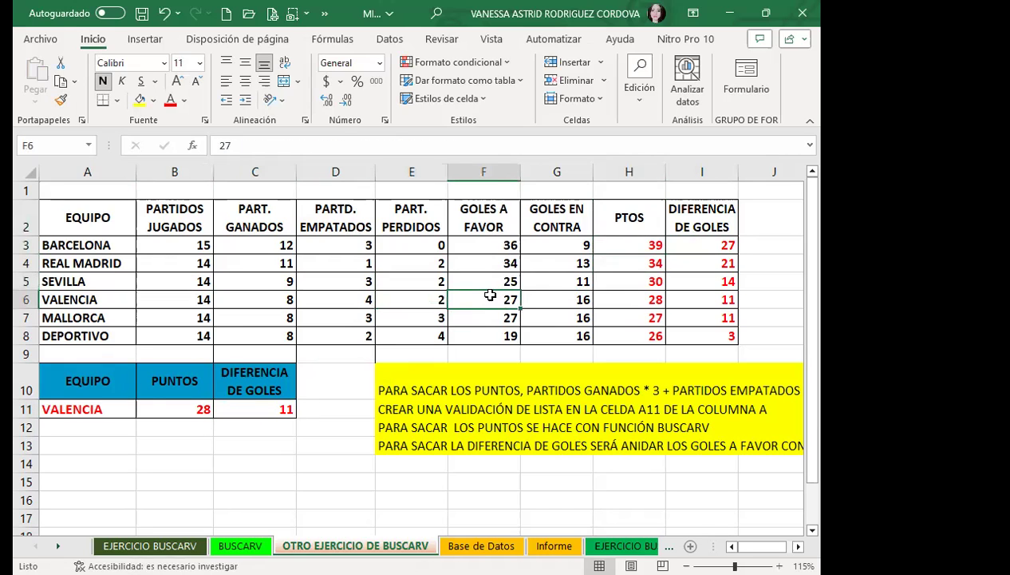
click(647, 248)
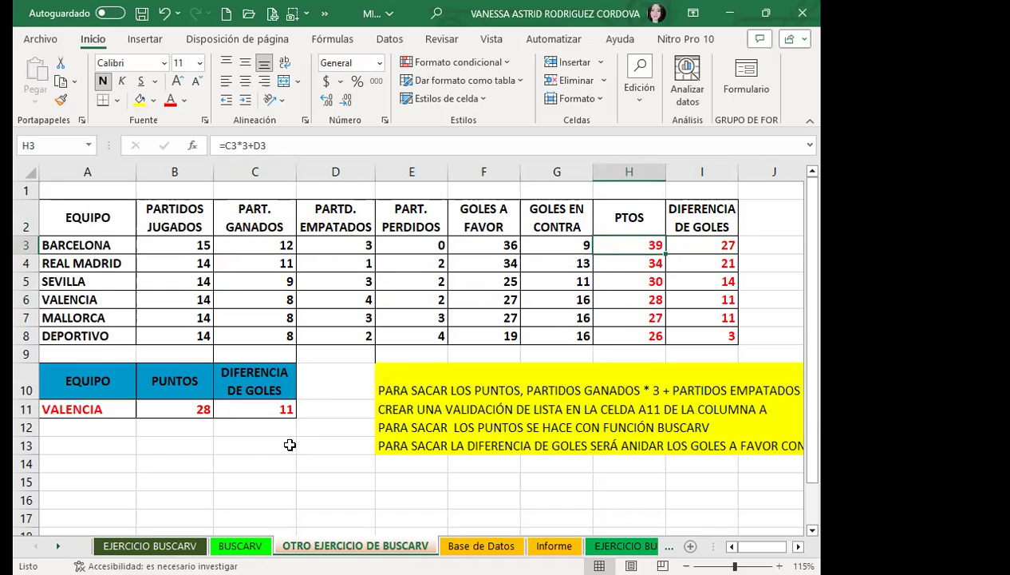
click(236, 408)
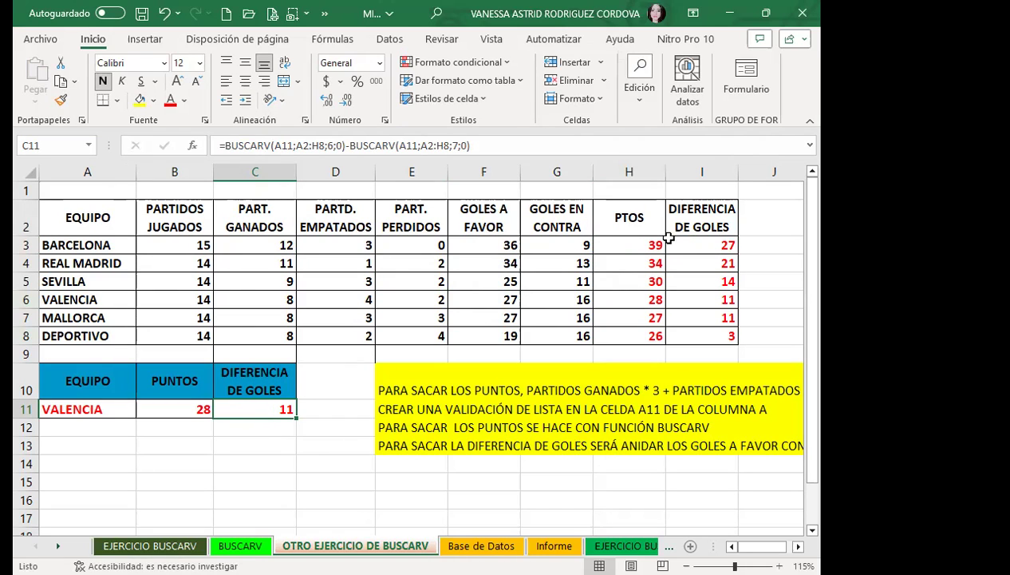
click(698, 225)
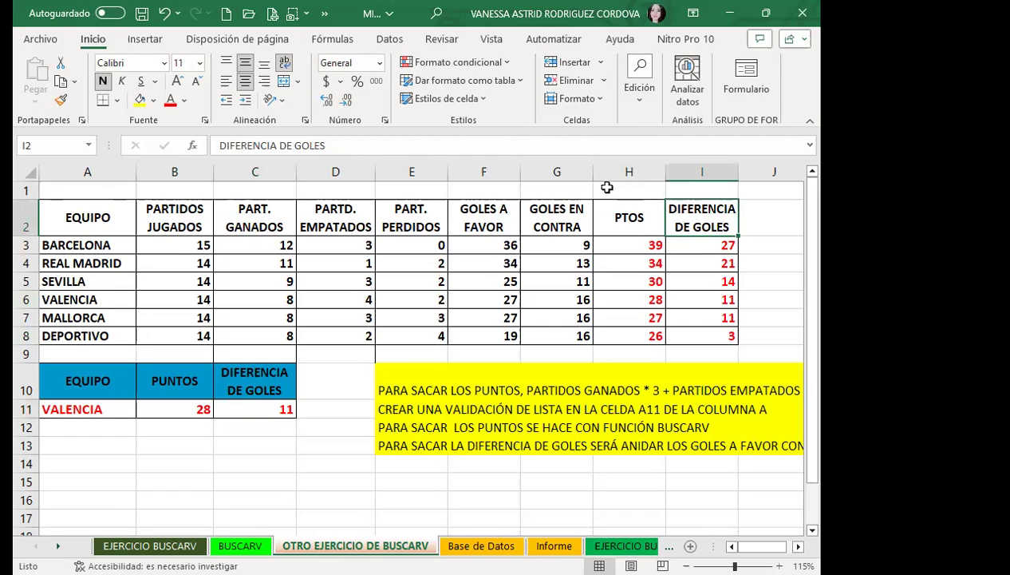
click(167, 404)
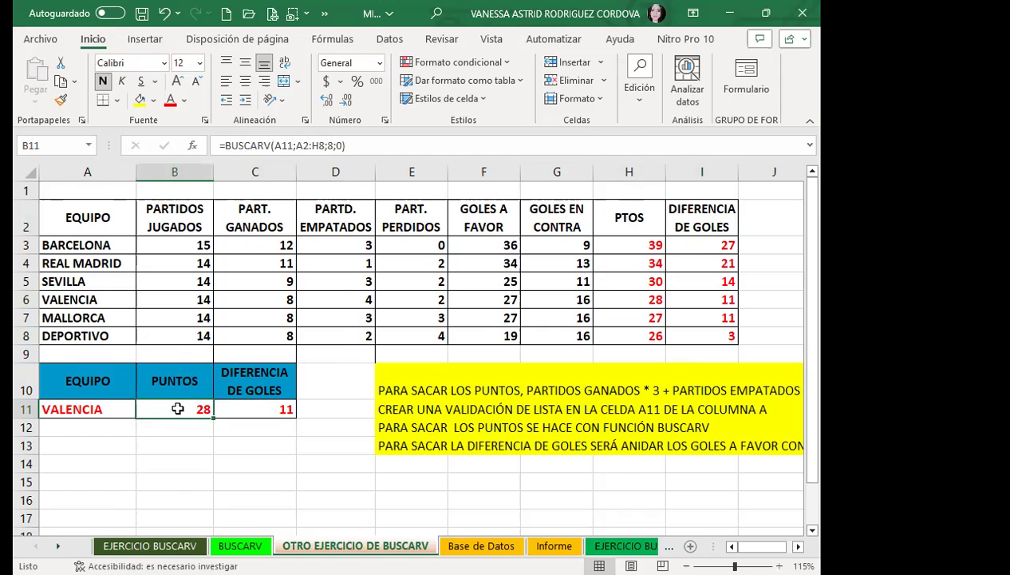
click(248, 405)
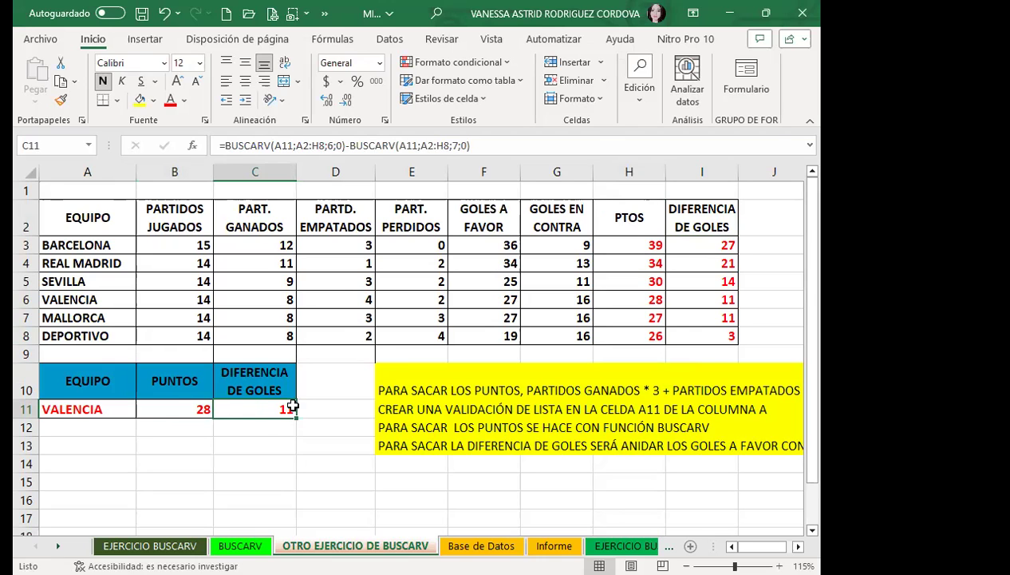
click(166, 411)
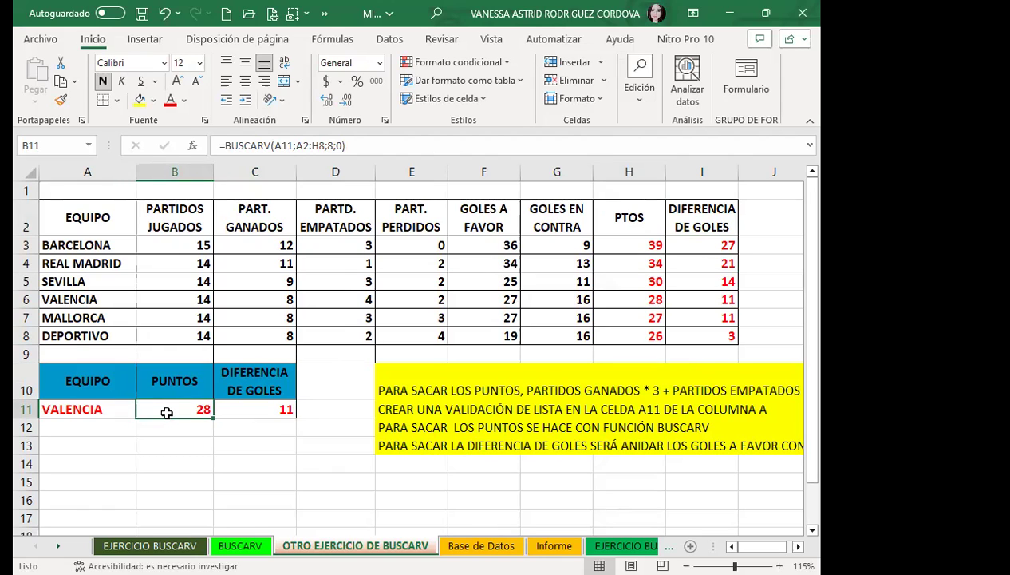
click(247, 411)
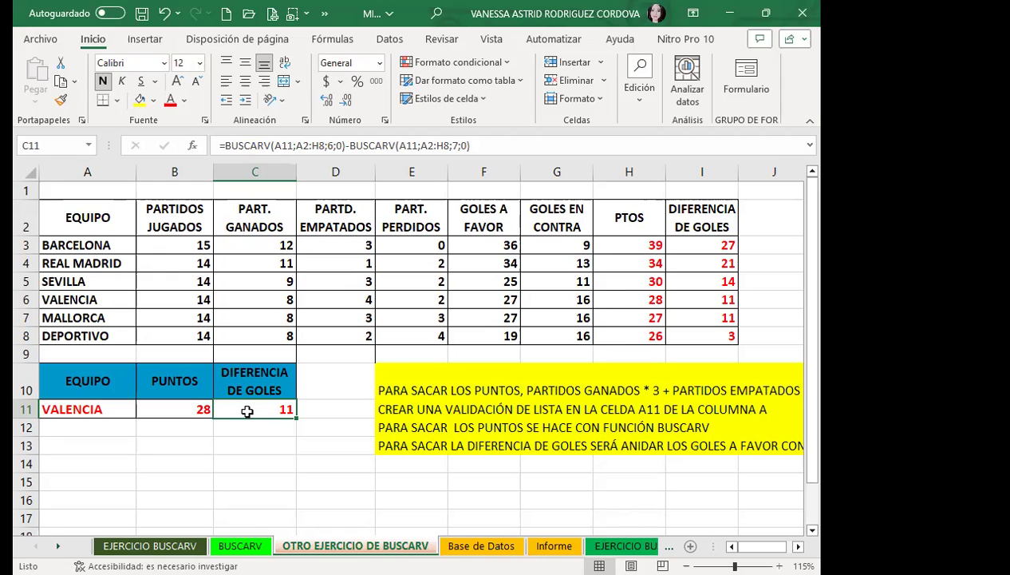
click(170, 208)
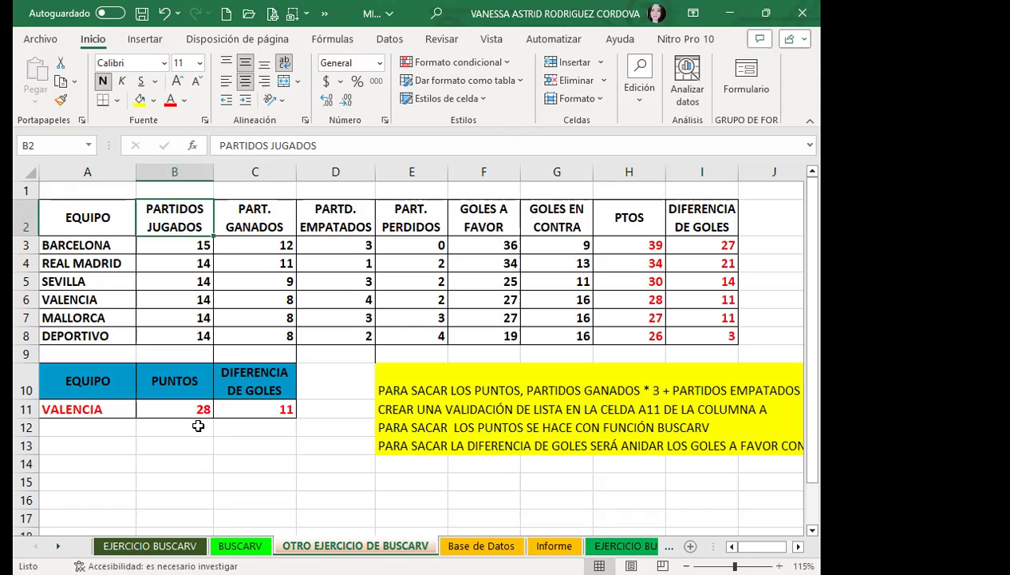
click(267, 409)
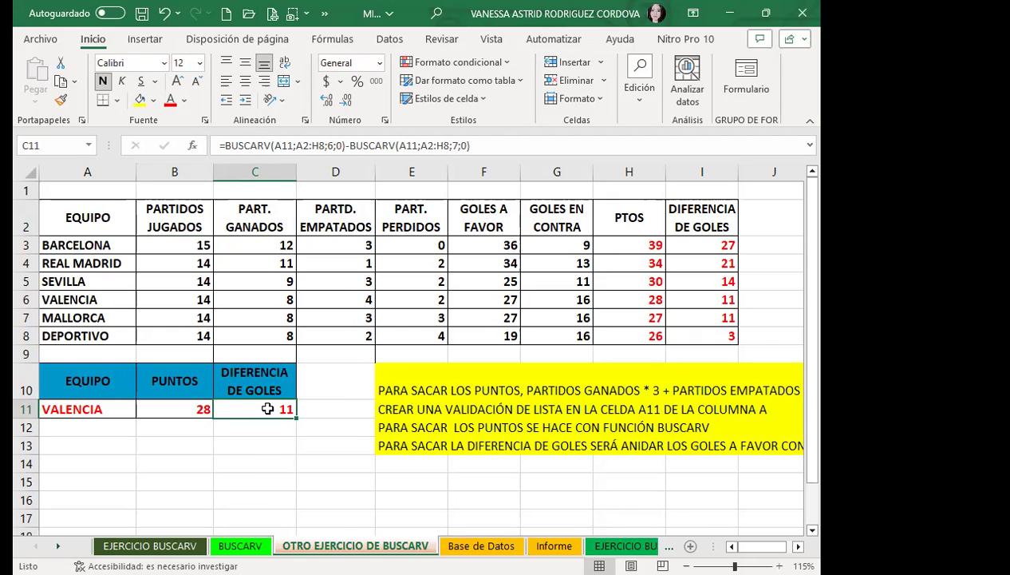
Choose REAL MADRID in A11 to show 34 points and 21 goal difference, then go to the BUSCARV sheet.
click(112, 408)
click(144, 410)
click(87, 435)
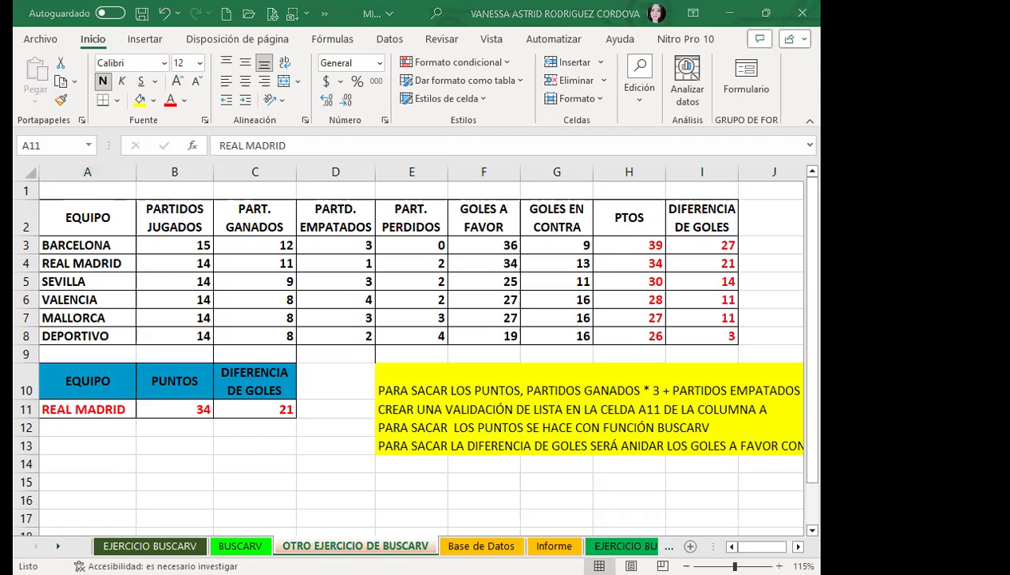
click(231, 545)
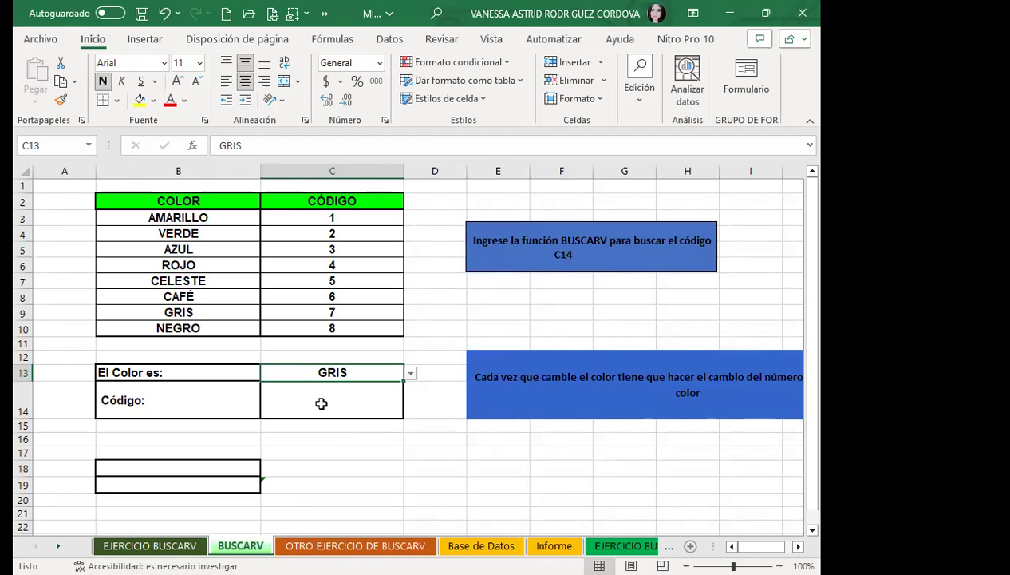
Replace GRIS with AMARILLO in the C13 colour dropdown.
click(411, 374)
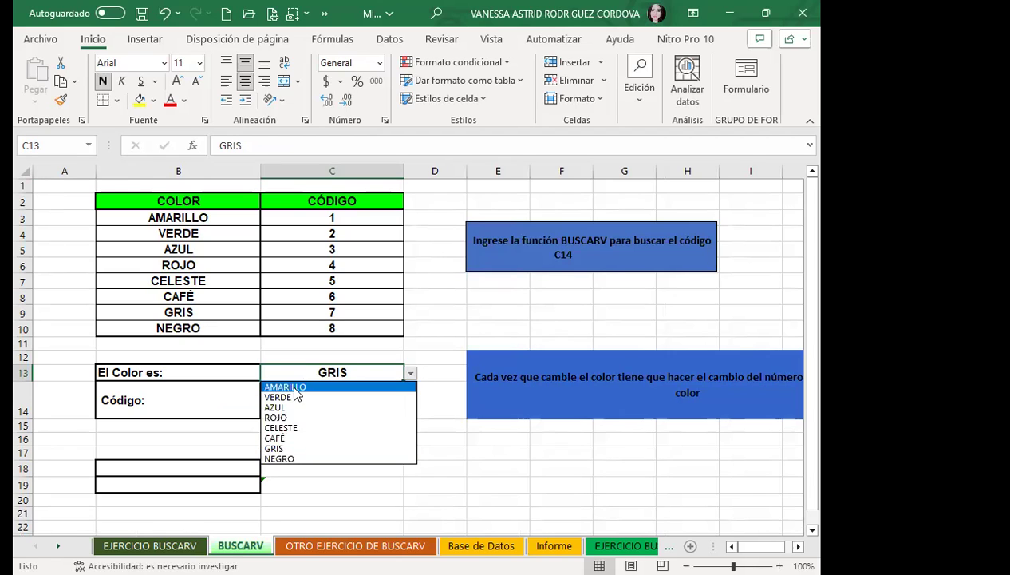
click(293, 387)
click(311, 410)
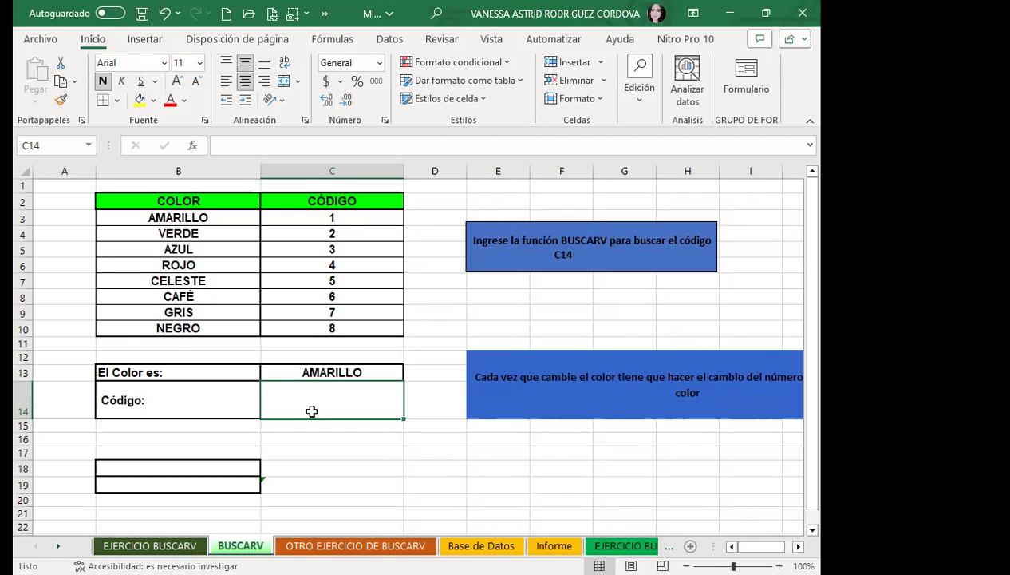
Begin the C14 formula as =BUSCARV( using the autocomplete from =BUSCA.
text(=)
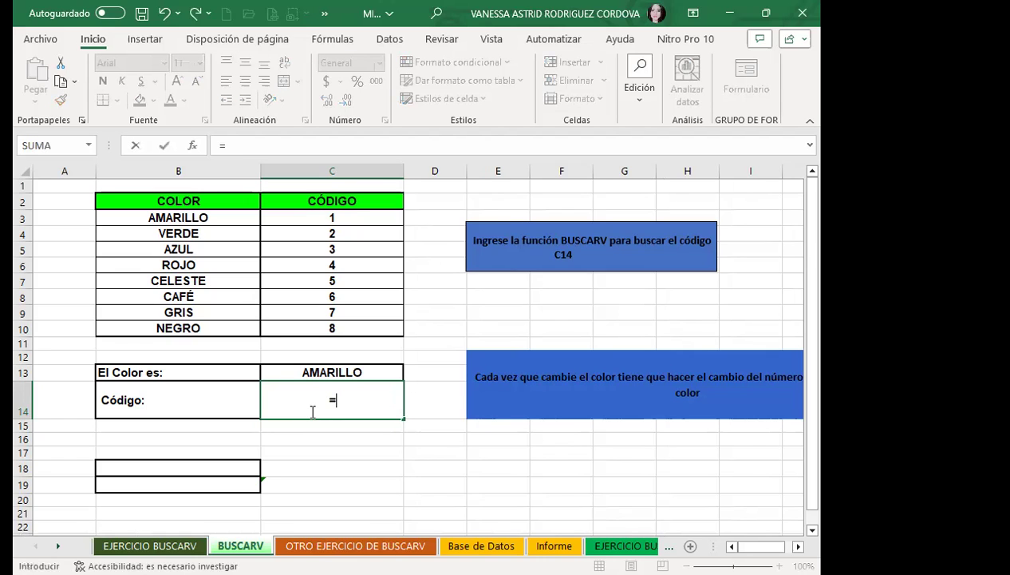
text(BUSCA)
click(356, 455)
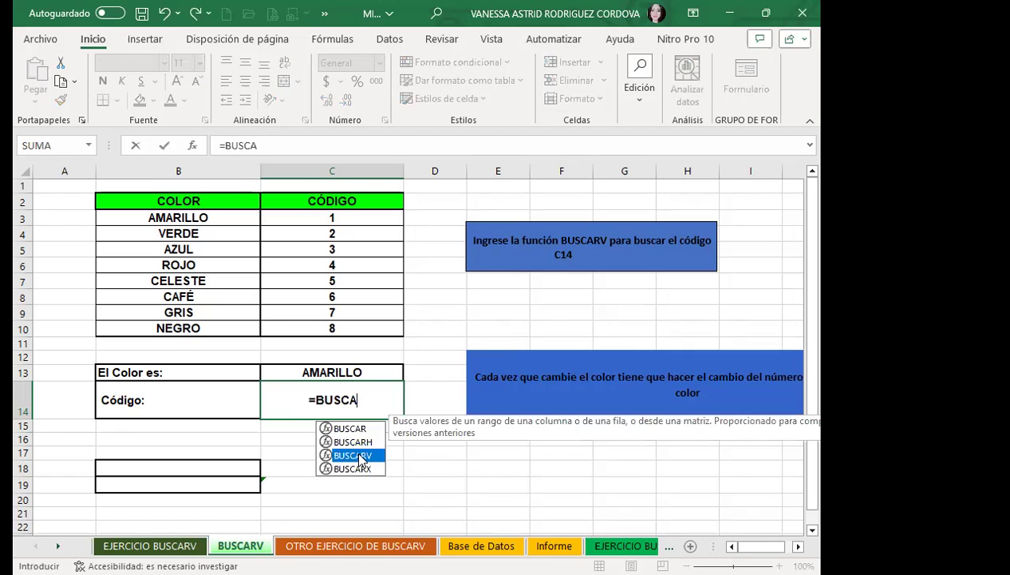
key(Tab)
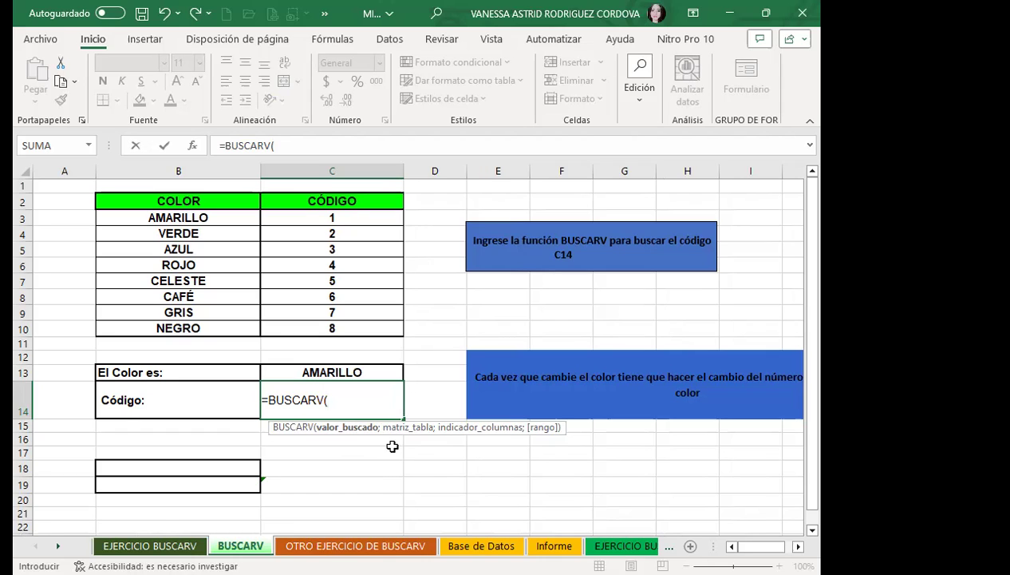
Complete C14 as =BUSCARV(C13;B2:C10;2;FALSO), which returns 1 for AMARILLO.
click(374, 369)
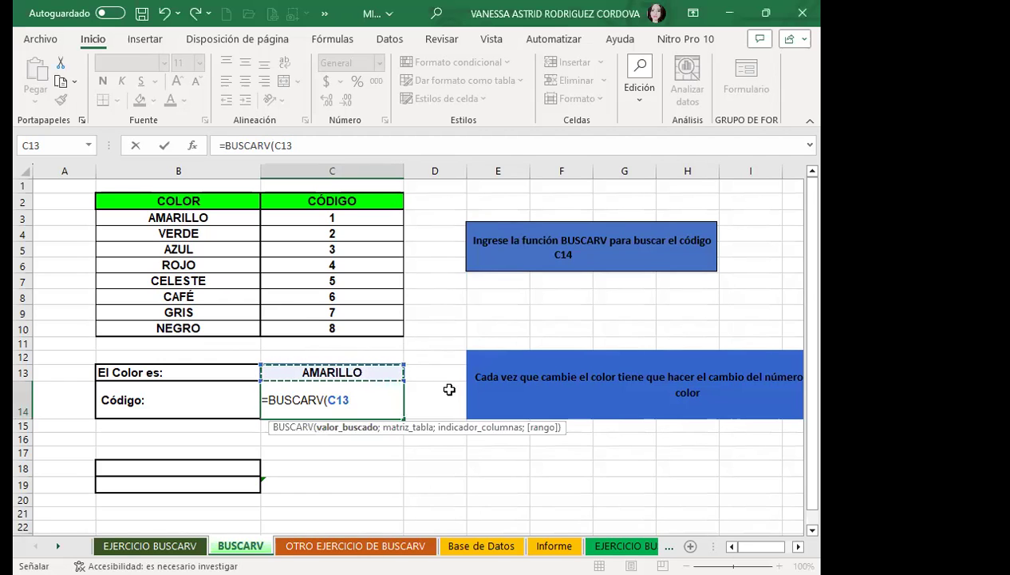
text(;)
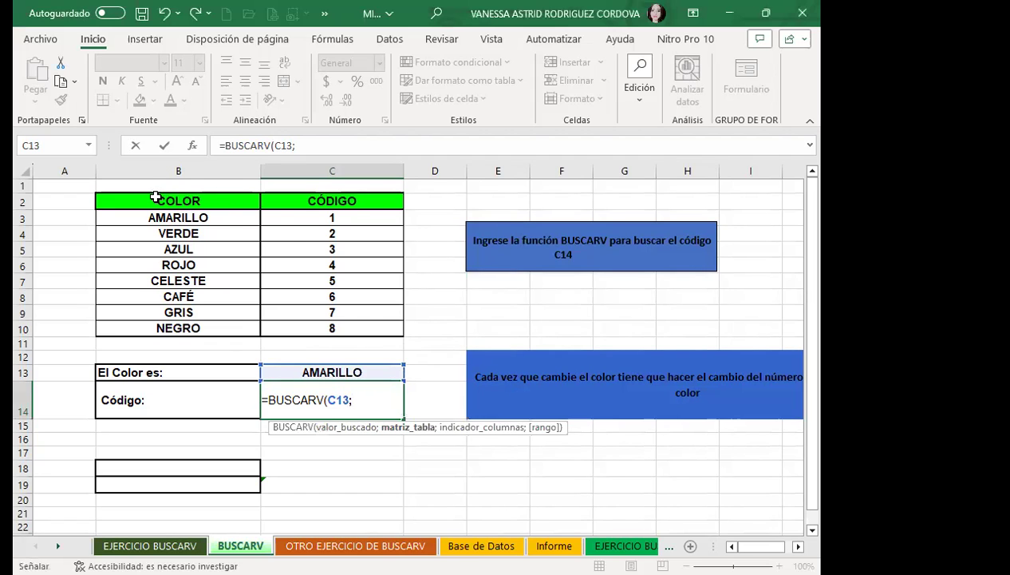
drag(156, 198, 328, 321)
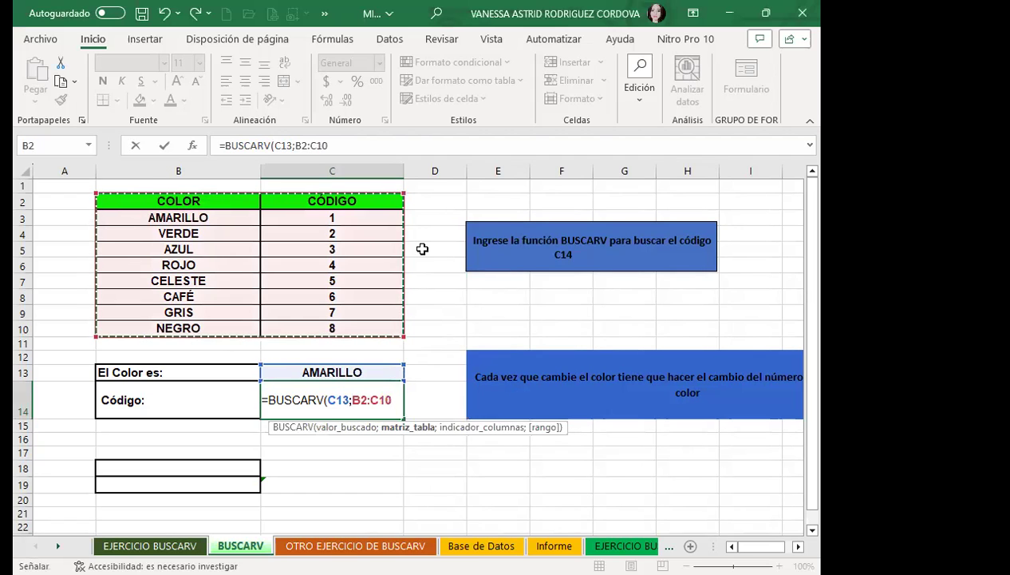
text(;)
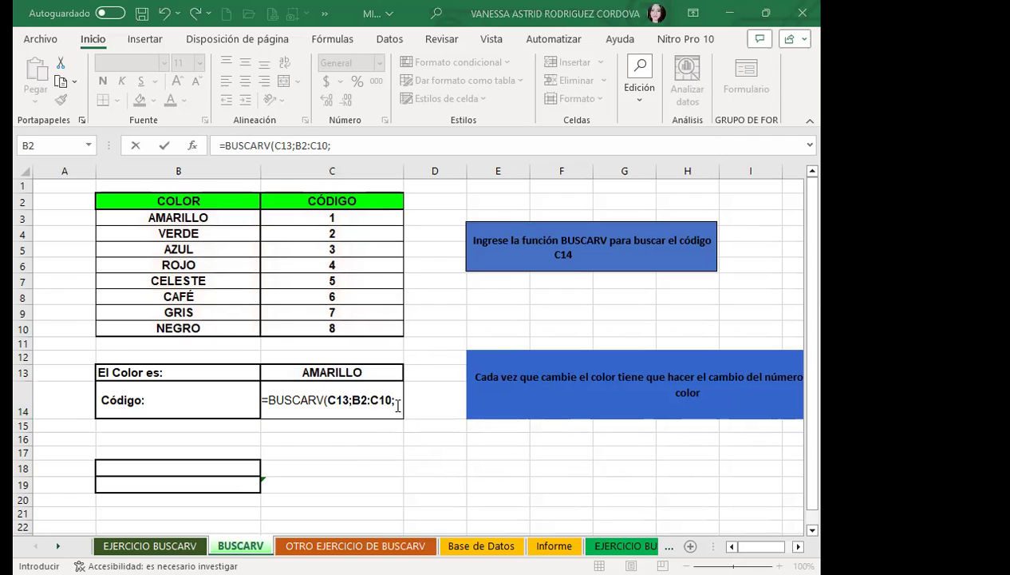
text(2)
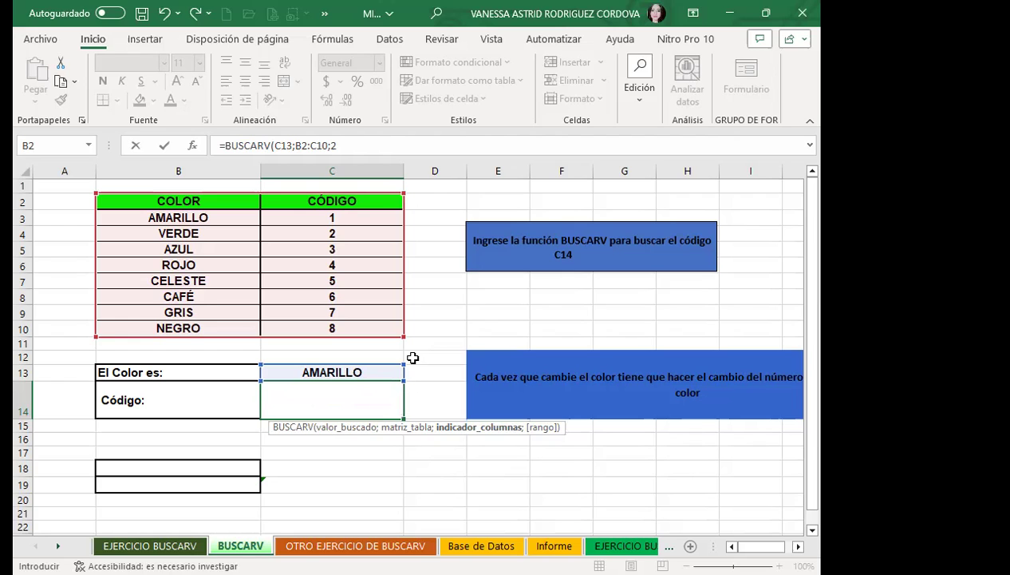
text(;)
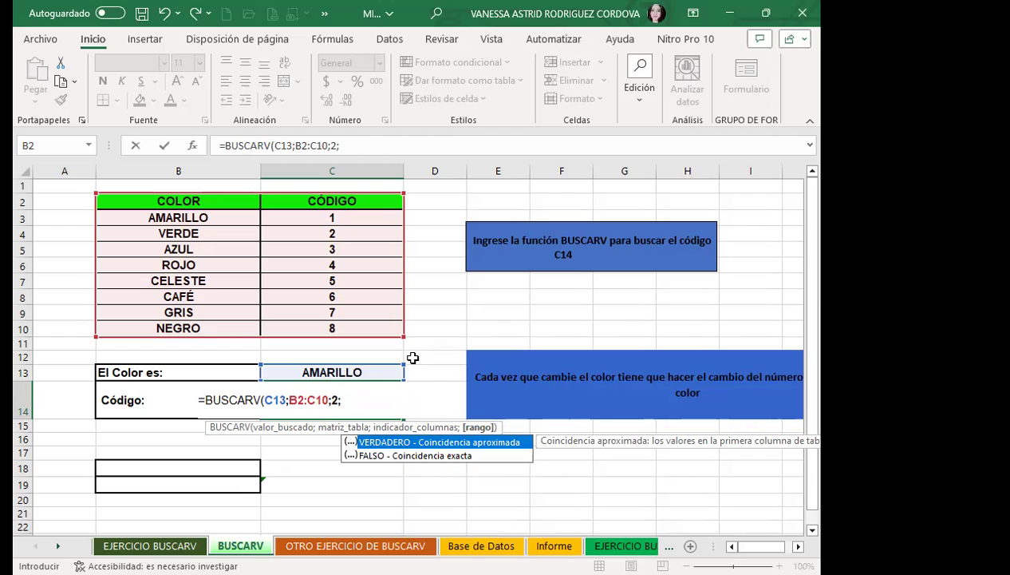
text(0)
click(371, 455)
key(Tab)
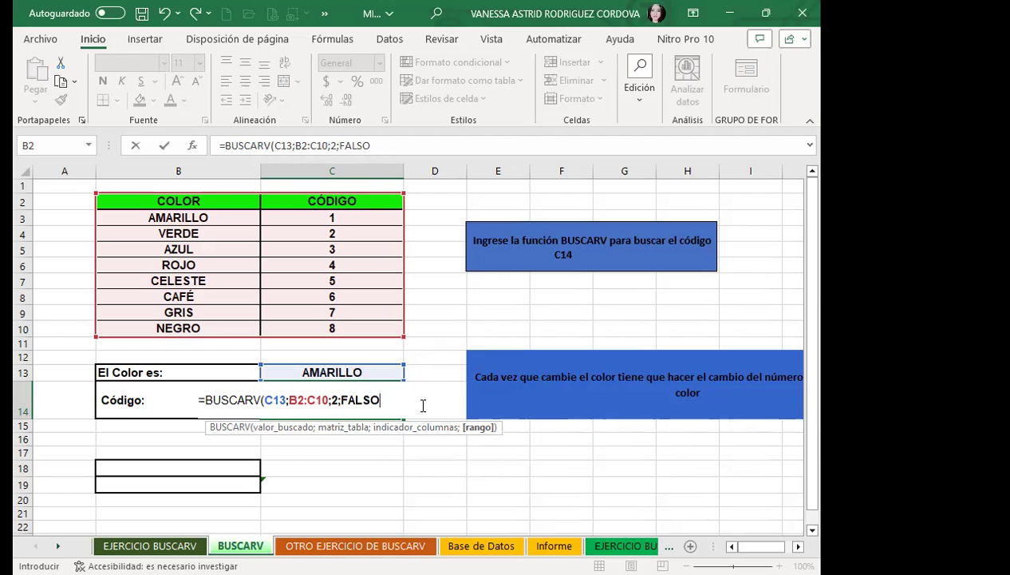
text())
key(Return)
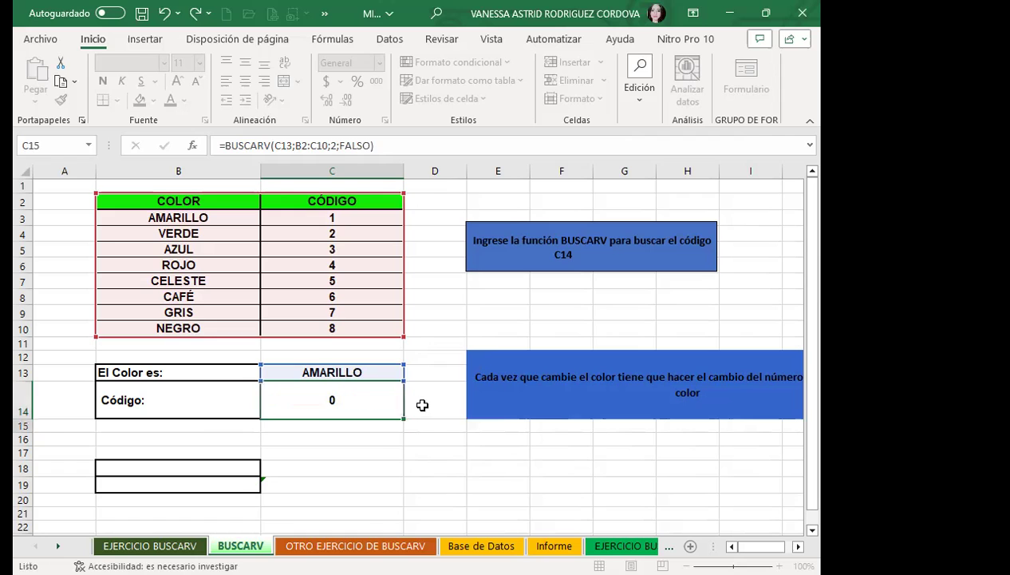
Test the C14 lookup by choosing GRIS, CELESTE and CAFÉ in C13.
click(383, 374)
click(410, 373)
click(298, 449)
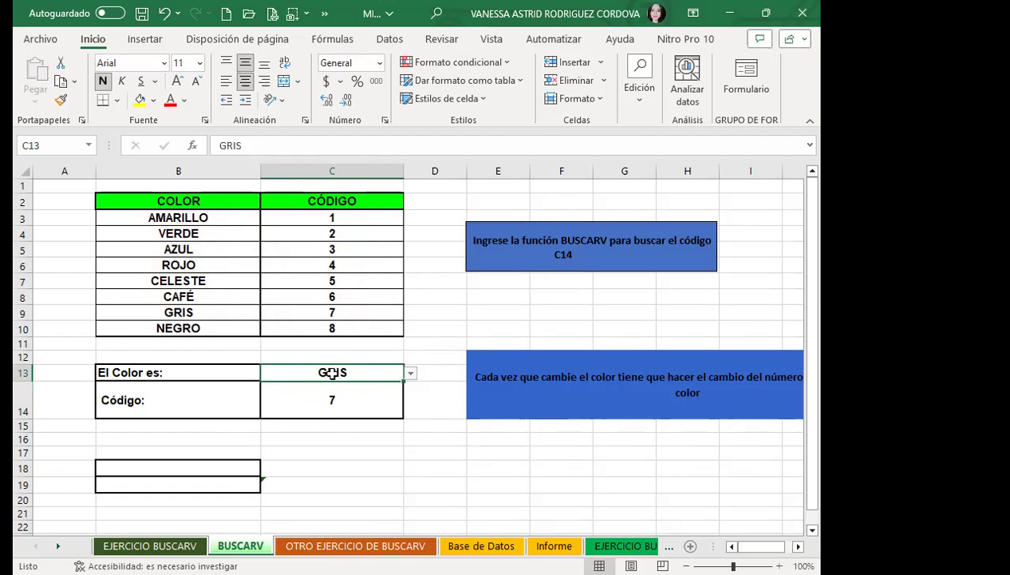
click(410, 373)
click(317, 429)
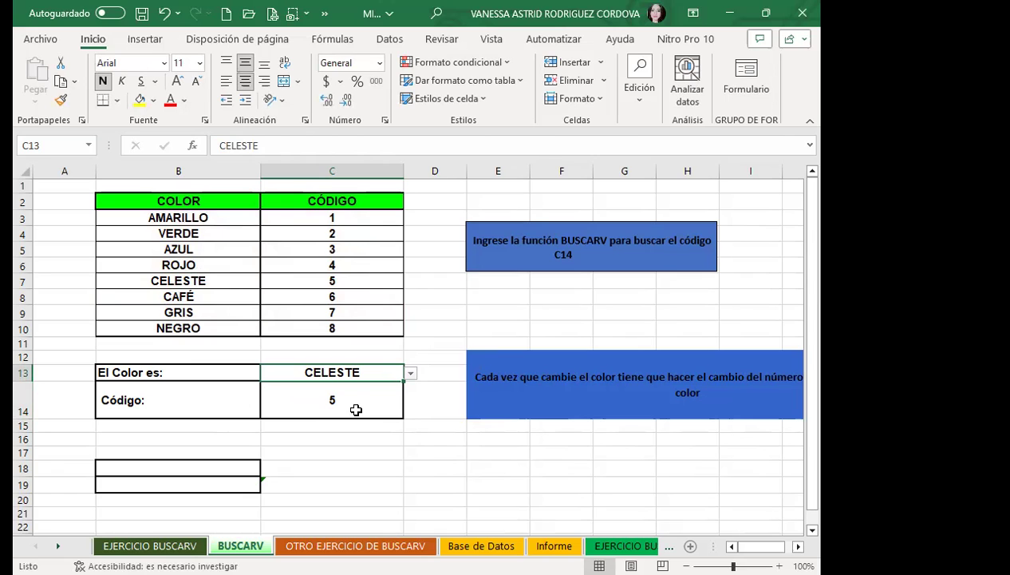
click(410, 373)
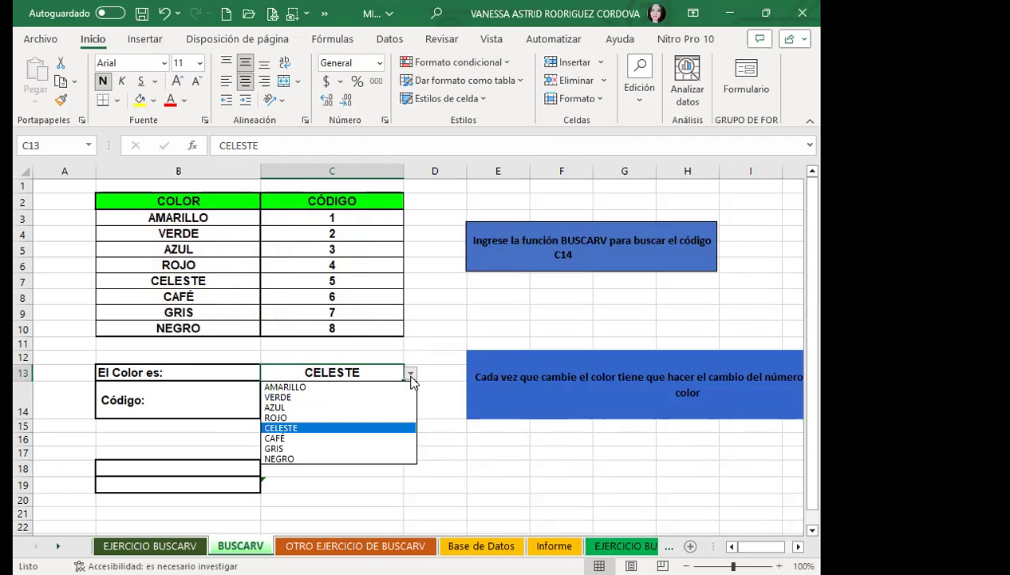
click(275, 438)
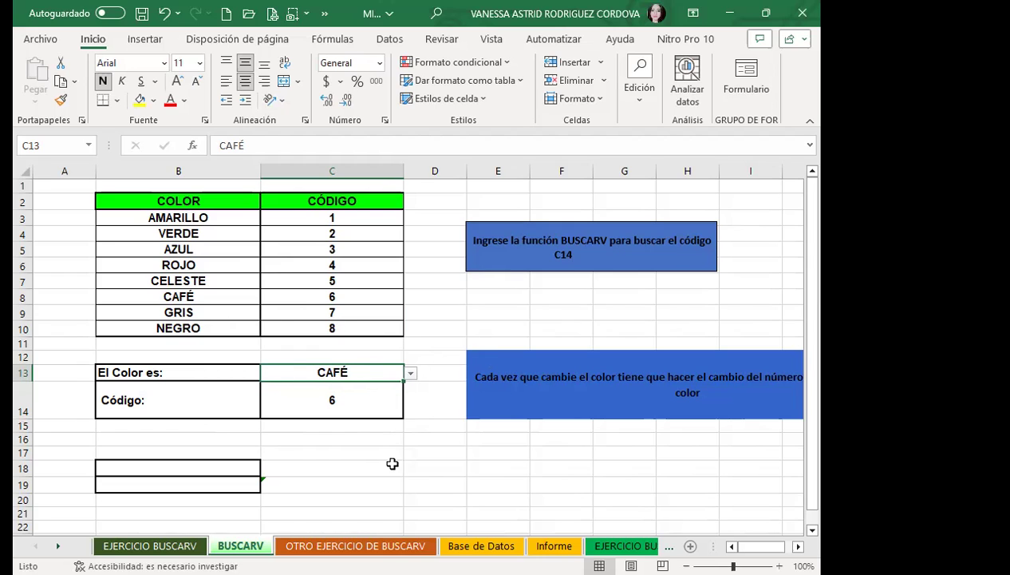
Pick CELESTE (code 5), then NEGRO (code 8) in C13, then move to Base de Datos.
click(410, 373)
click(294, 428)
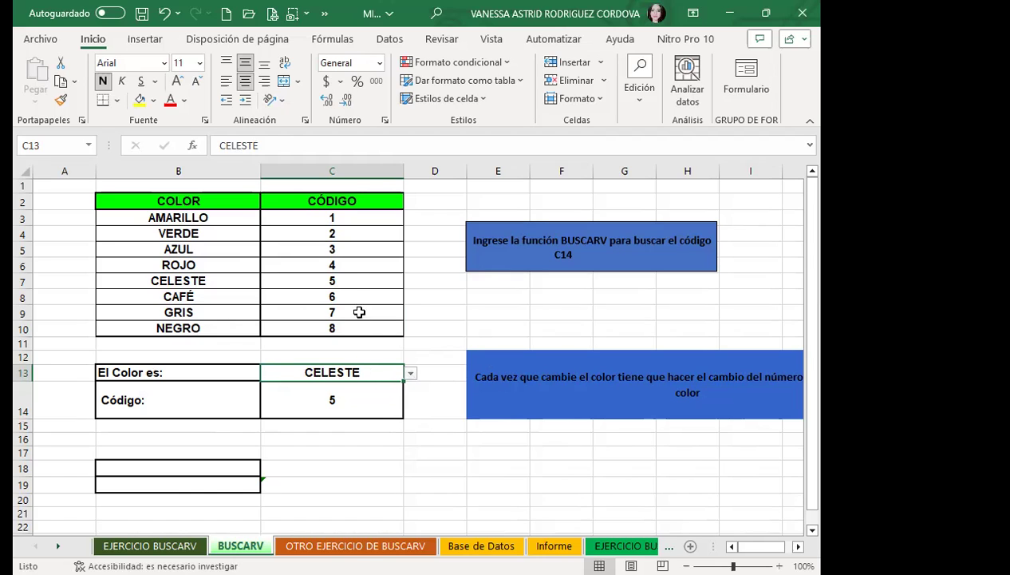
click(355, 281)
click(351, 374)
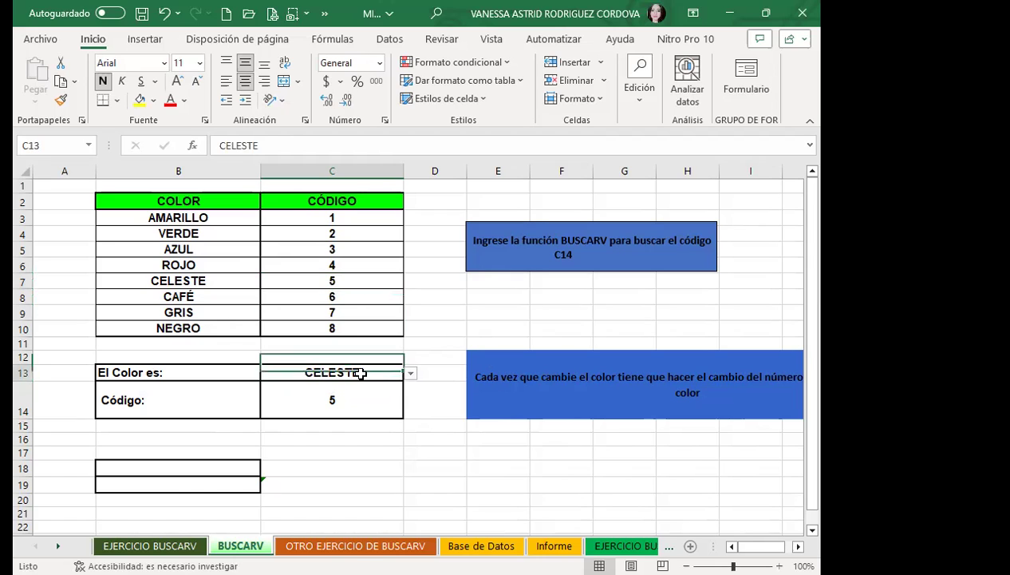
click(409, 374)
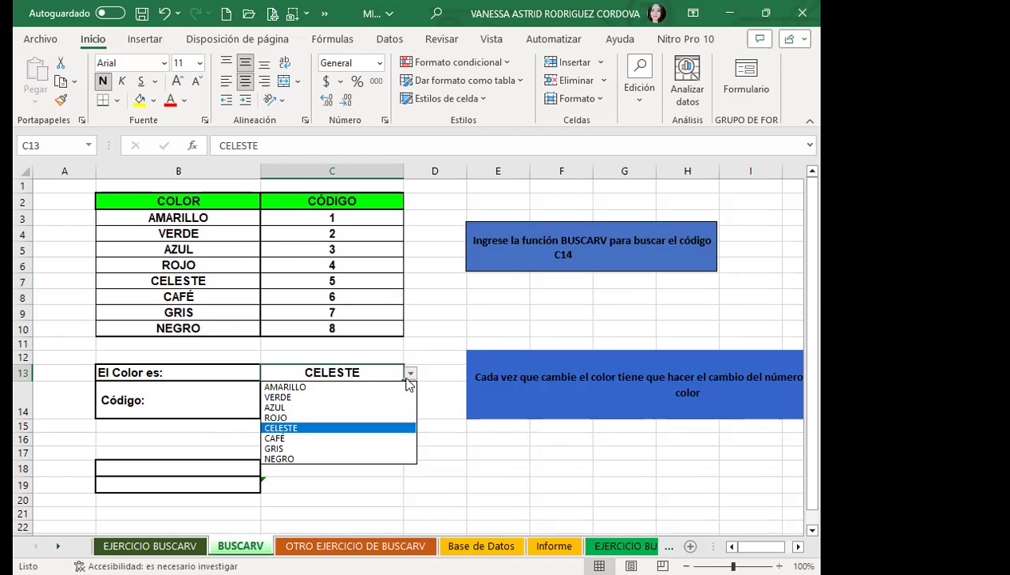
click(281, 459)
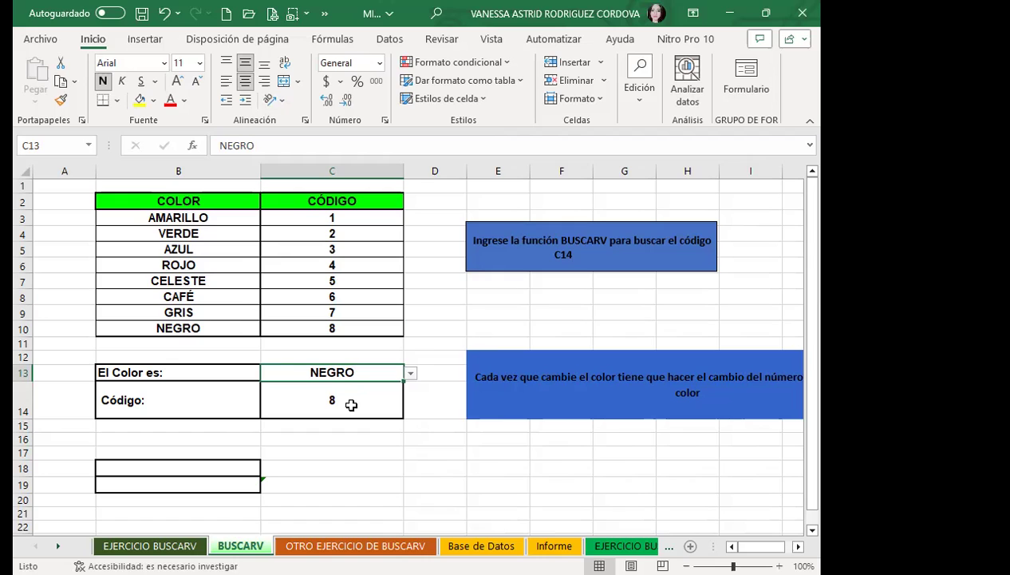
click(351, 402)
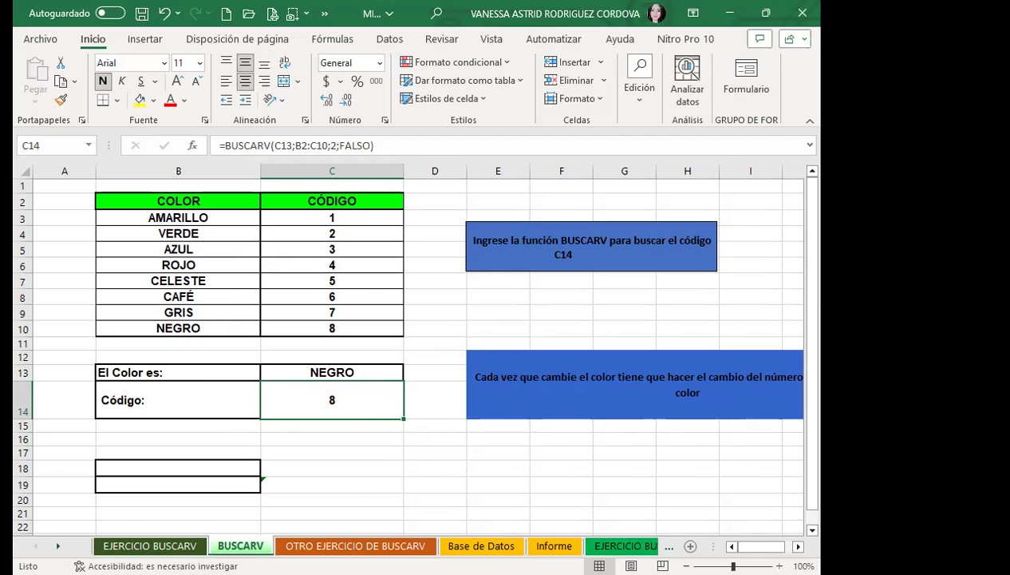
click(477, 545)
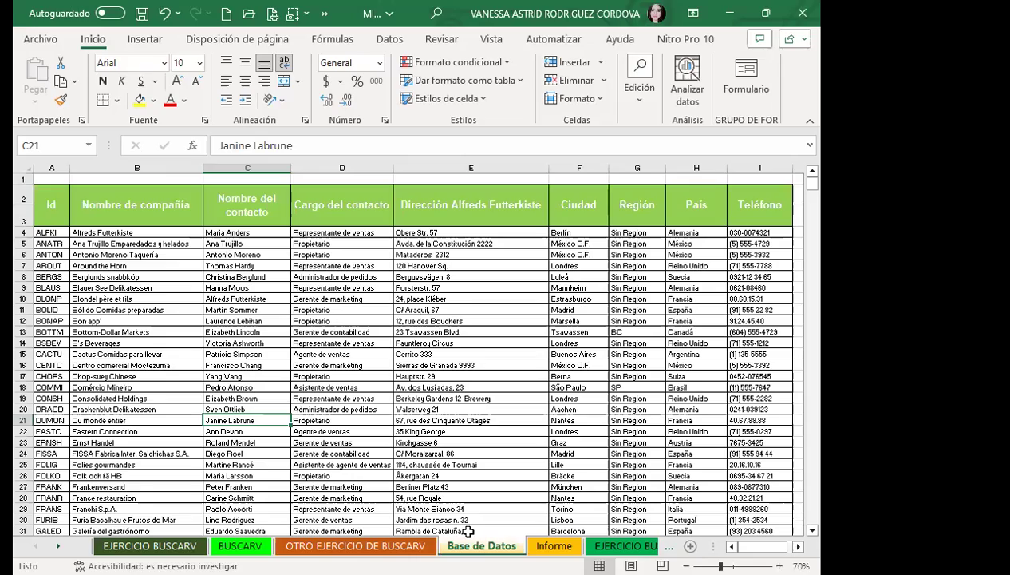
scroll(216, 391, down, 1)
scroll(218, 387, down, 4)
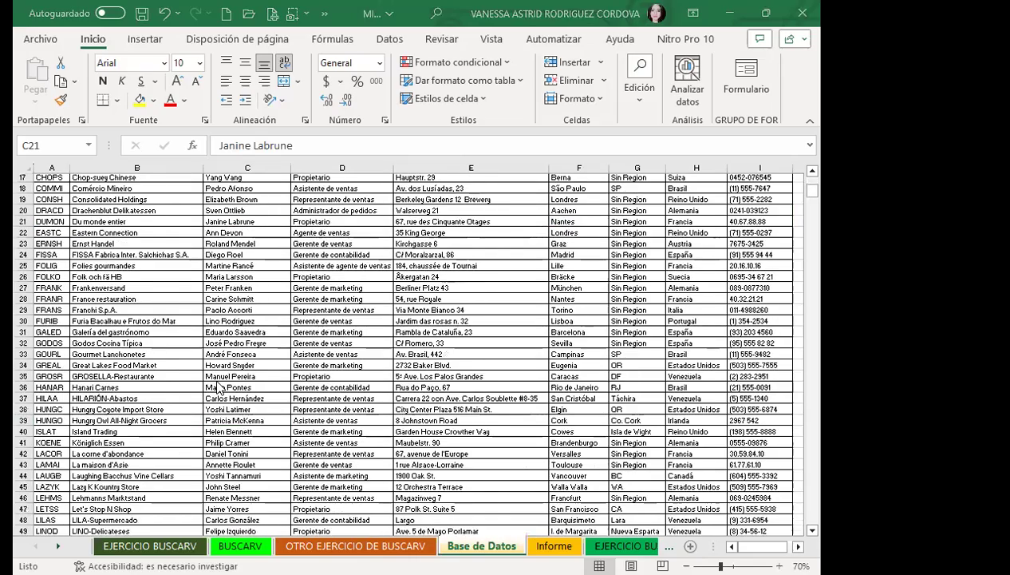
scroll(218, 387, down, 7)
scroll(219, 387, down, 7)
scroll(219, 388, down, 11)
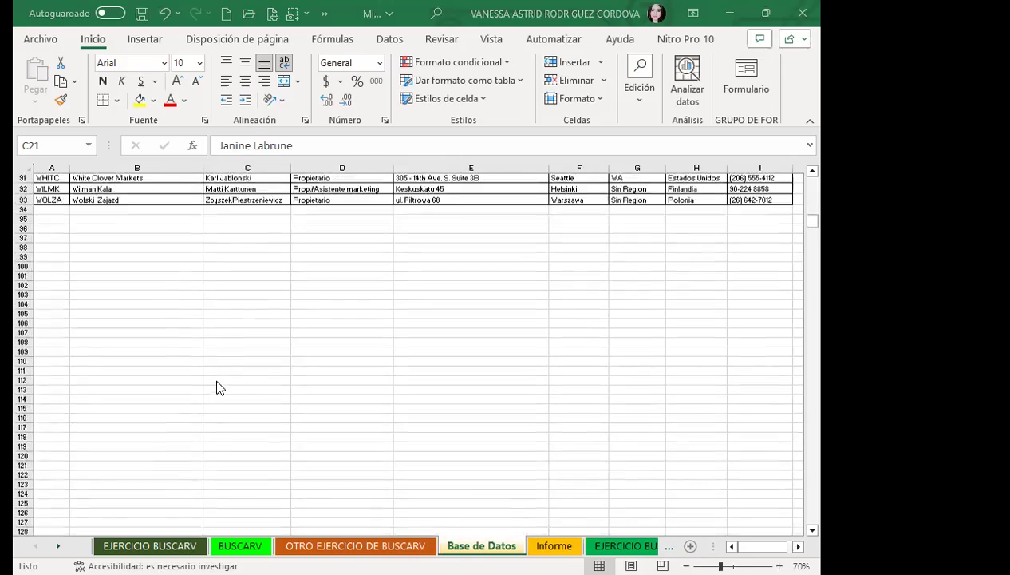
scroll(220, 388, up, 5)
scroll(219, 388, up, 3)
scroll(223, 387, up, 6)
scroll(232, 382, up, 6)
scroll(234, 381, up, 6)
scroll(154, 345, up, 5)
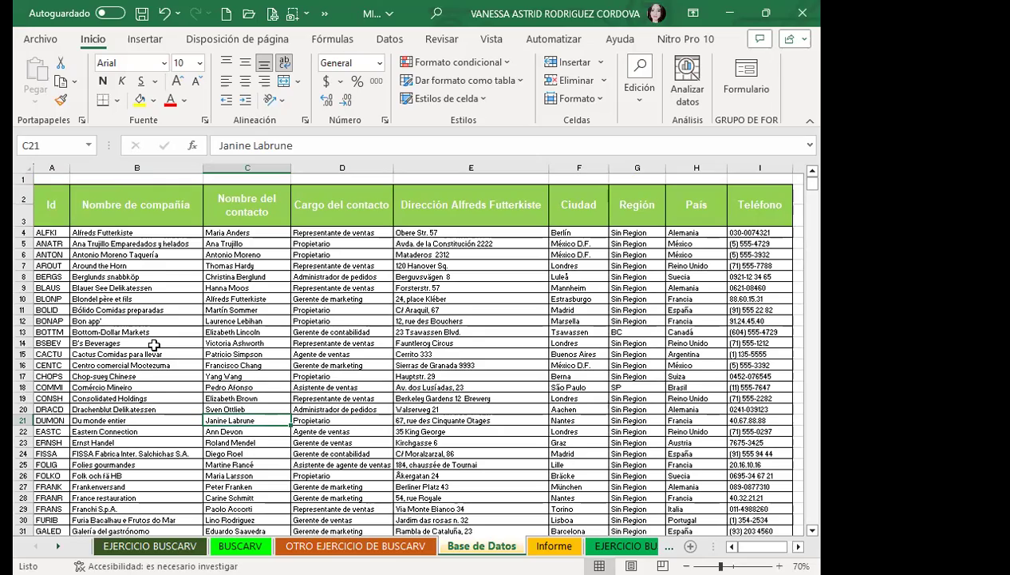
click(126, 311)
click(116, 262)
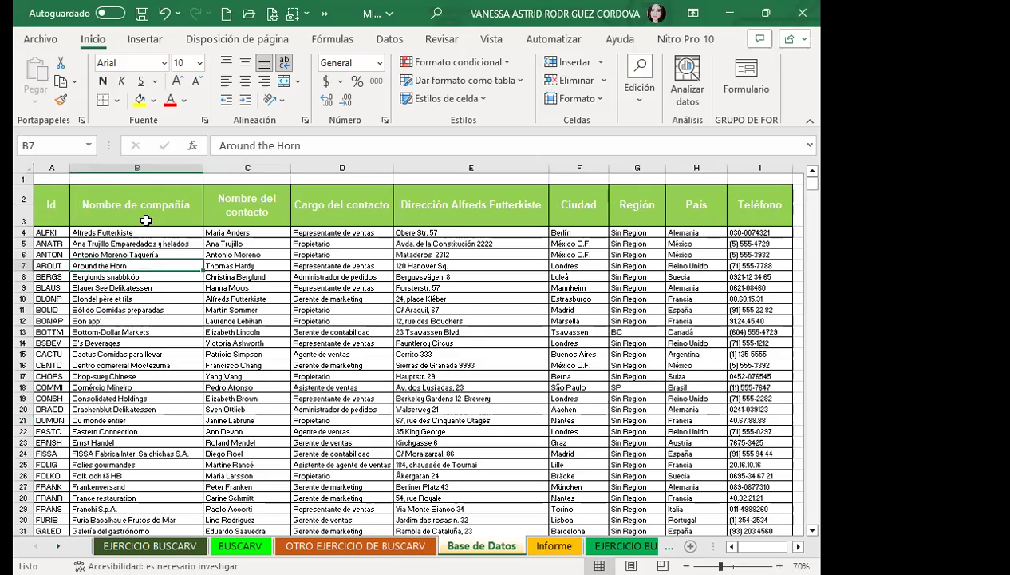
scroll(132, 288, down, 3)
scroll(130, 335, down, 11)
scroll(128, 367, down, 7)
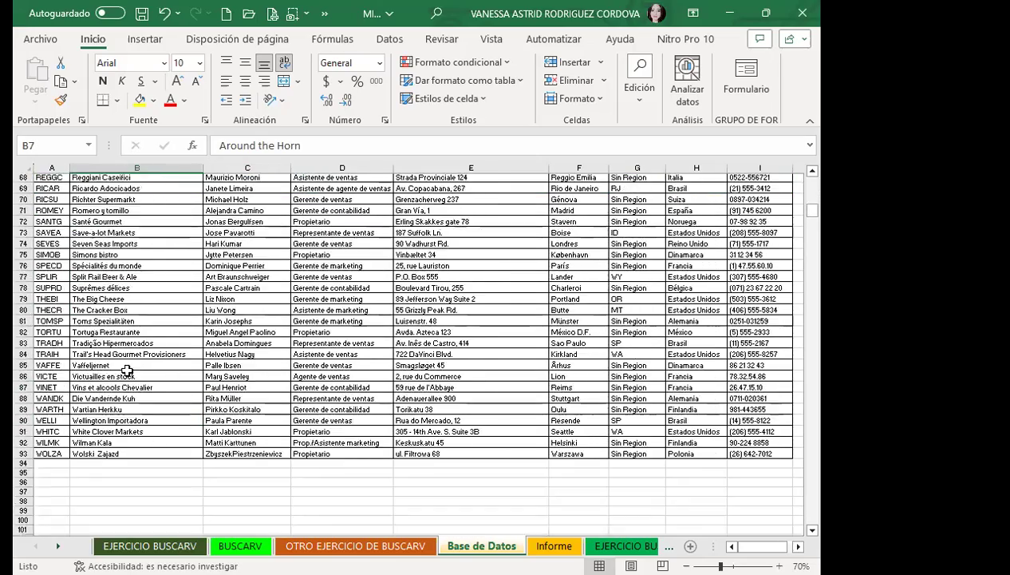
scroll(127, 380, down, 9)
scroll(126, 379, up, 3)
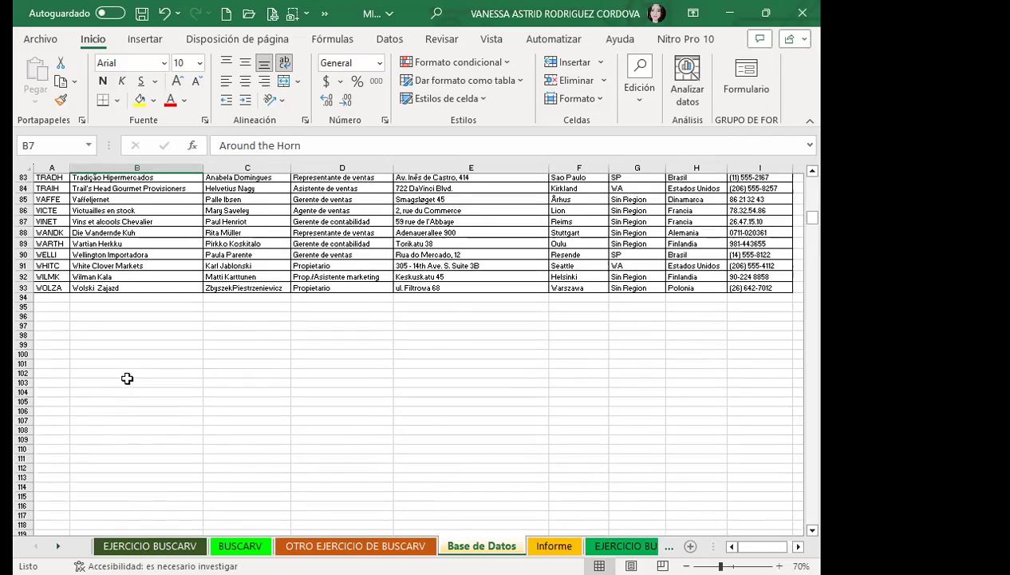
scroll(126, 378, up, 5)
scroll(132, 367, up, 7)
scroll(136, 360, up, 8)
scroll(142, 345, up, 7)
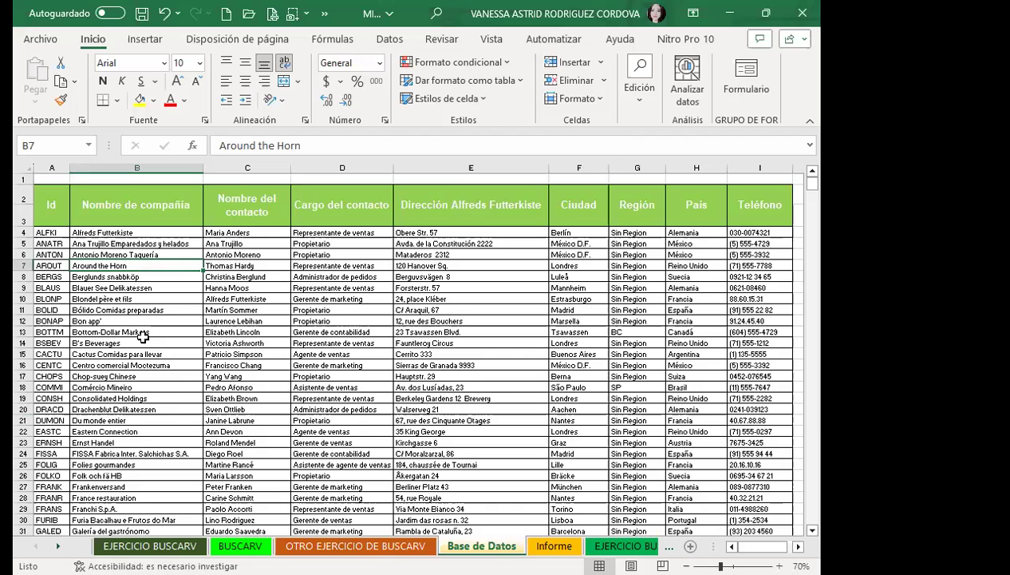
click(140, 321)
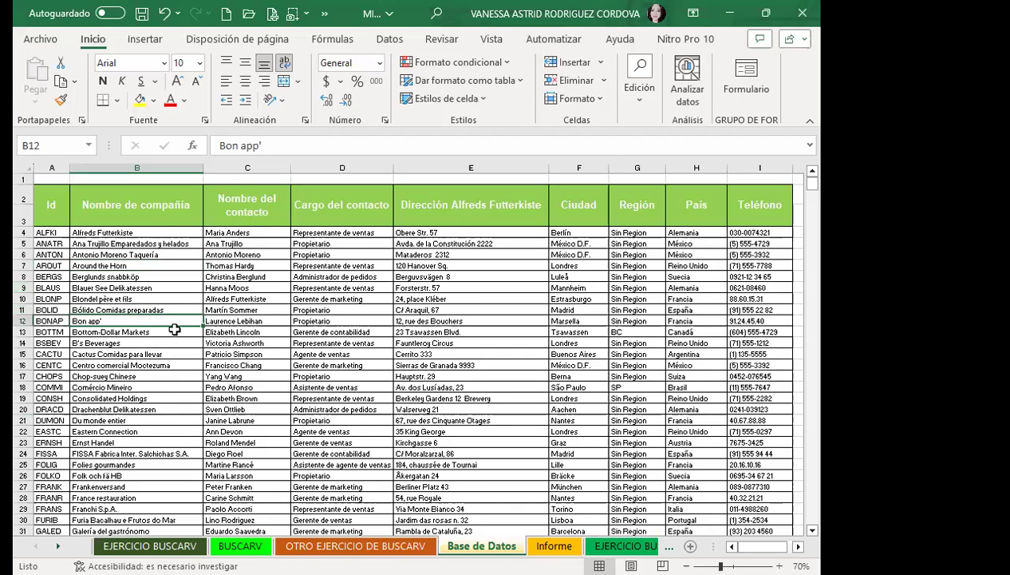
scroll(172, 326, down, 1)
click(183, 364)
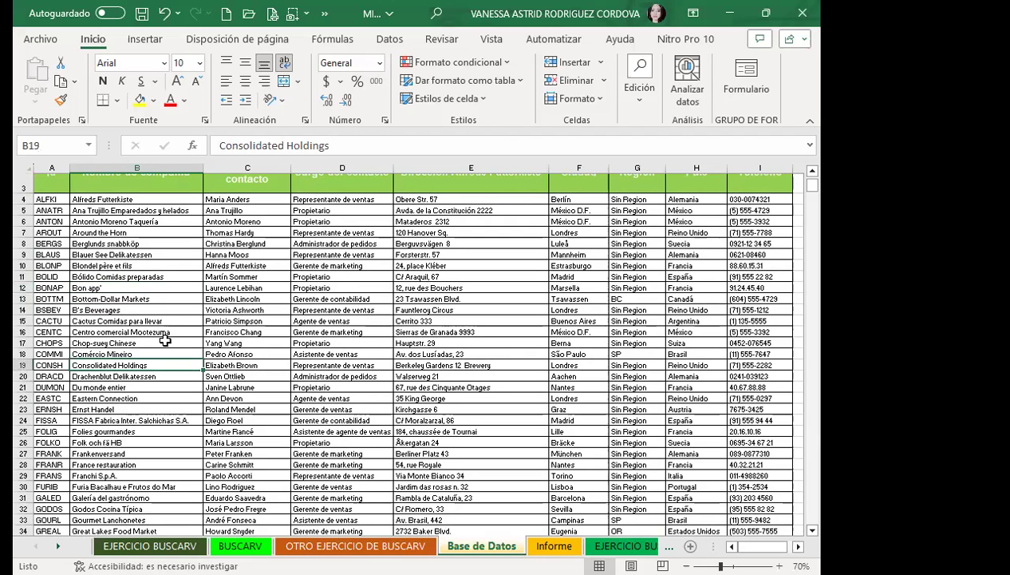
drag(164, 332, 158, 321)
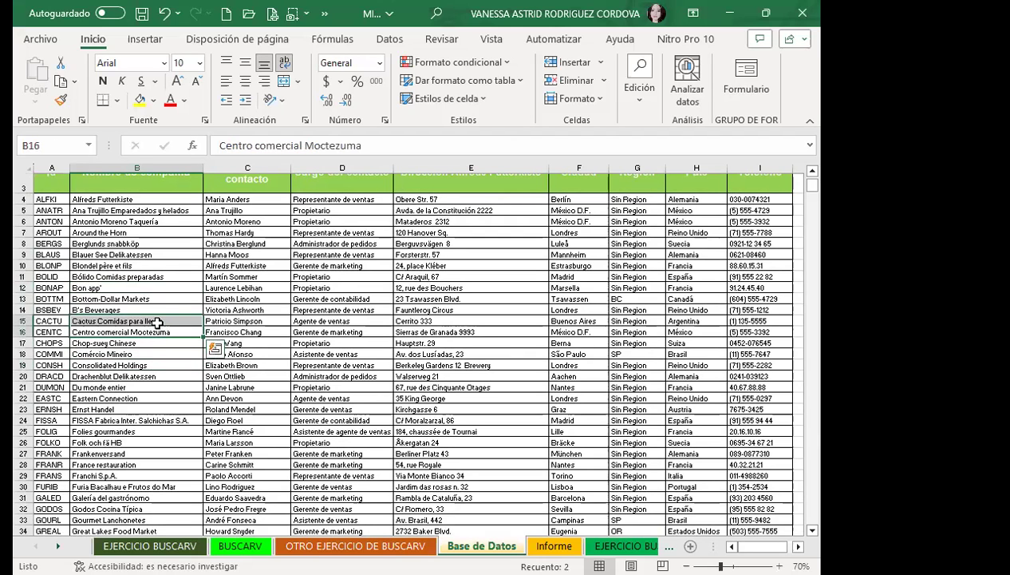
click(60, 289)
scroll(60, 289, up, 1)
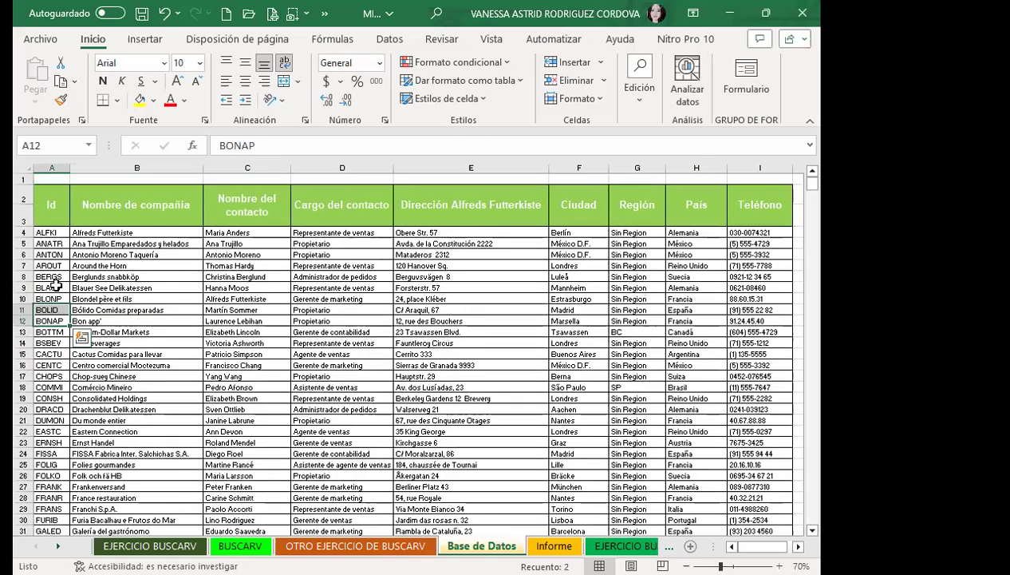
click(56, 285)
click(161, 309)
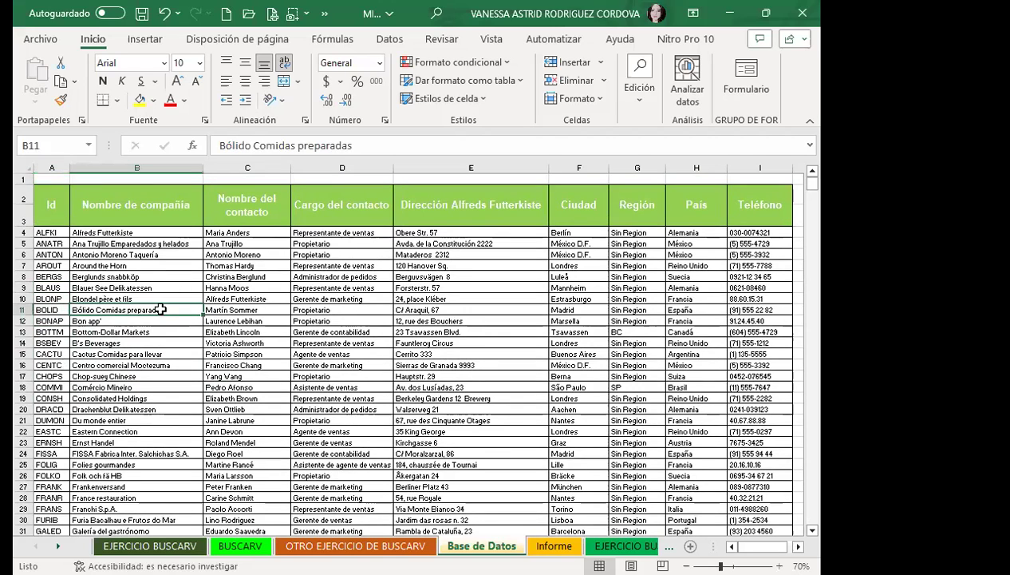
click(102, 331)
click(250, 331)
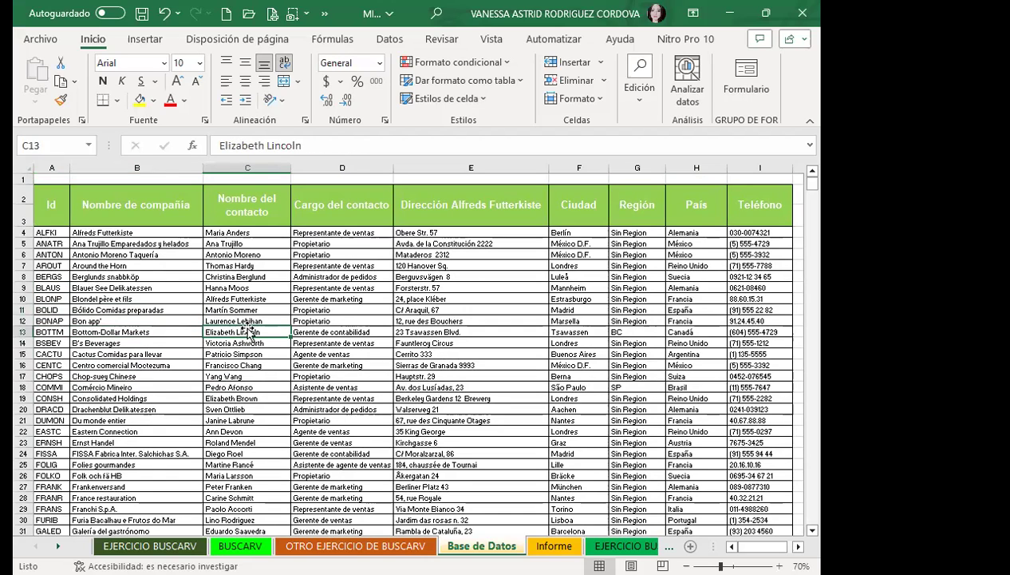
click(147, 342)
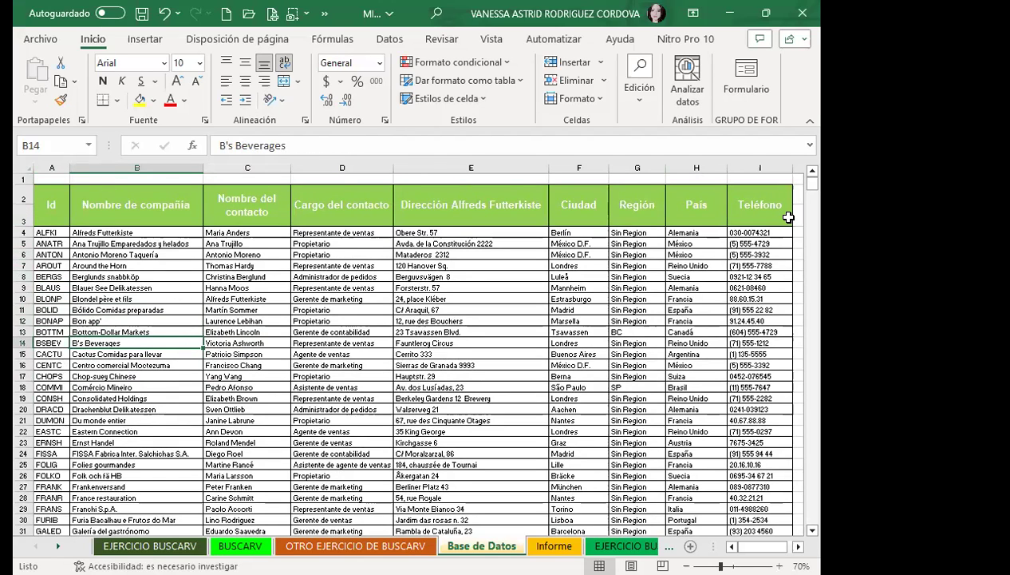
click(322, 301)
click(48, 232)
drag(48, 232, 52, 442)
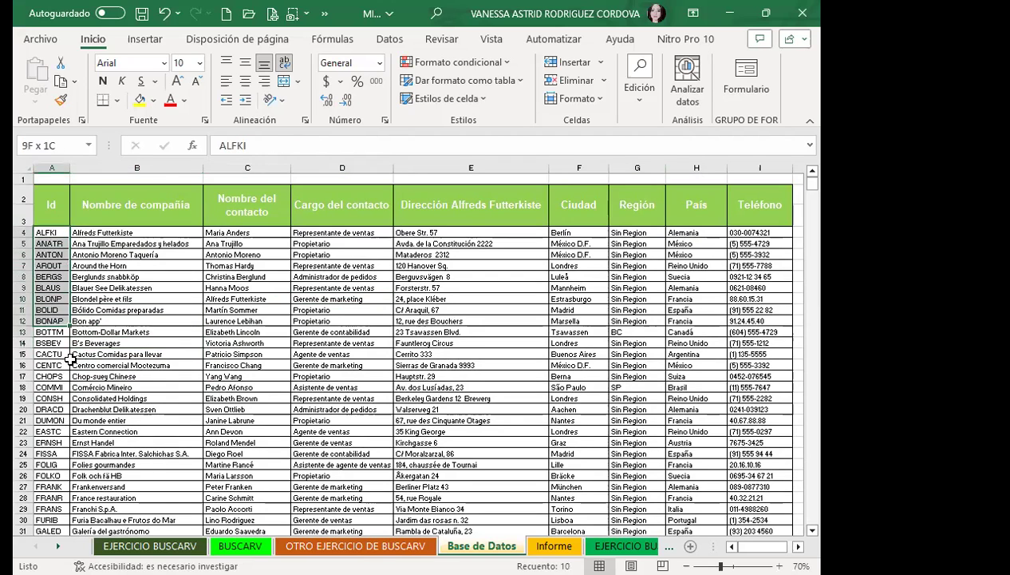
click(127, 351)
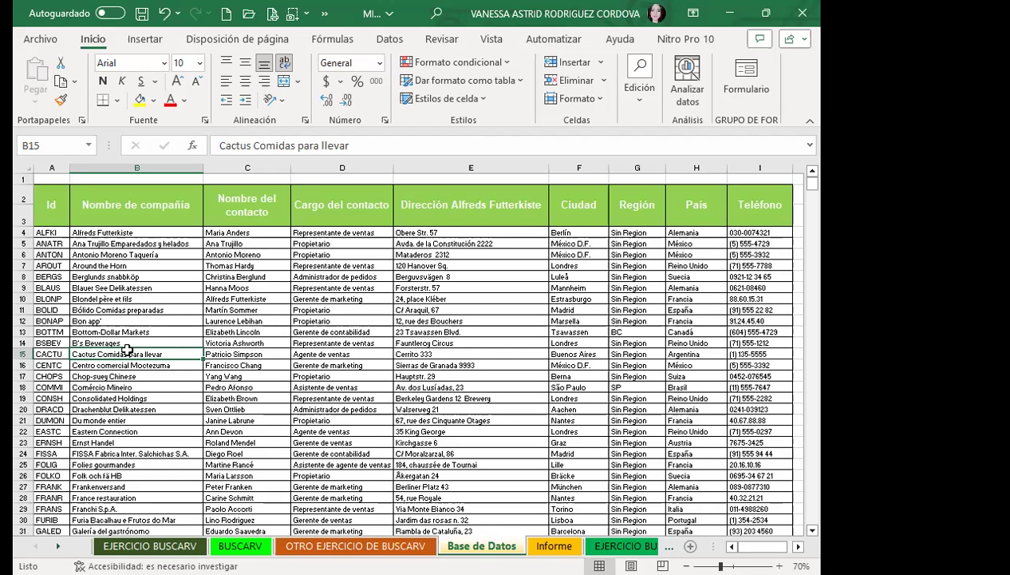
click(290, 330)
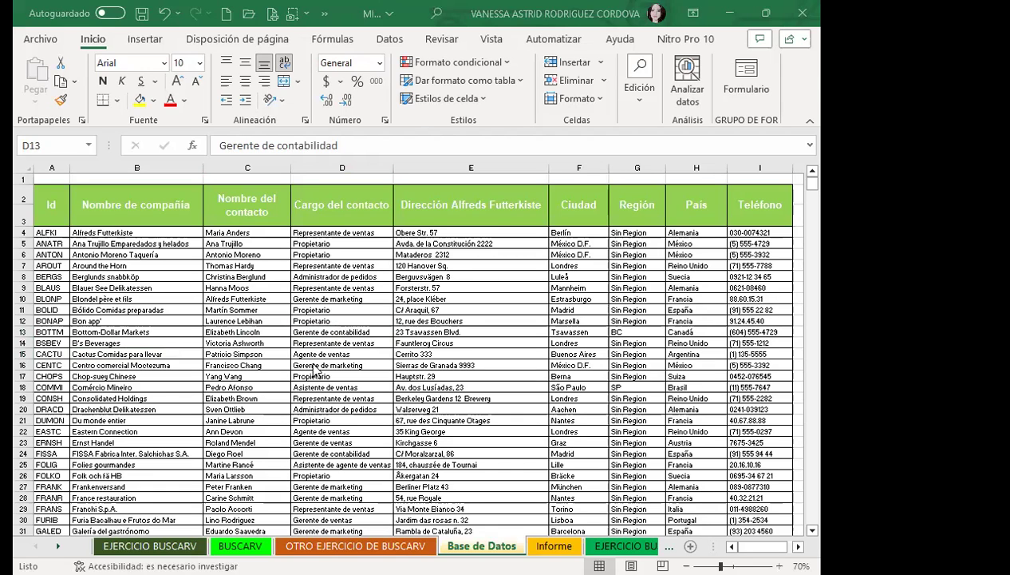
In Firefox, open Foro de discusión clase #7 from the Funciones de Búsqueda y Referencia lesson.
key(alt+Tab)
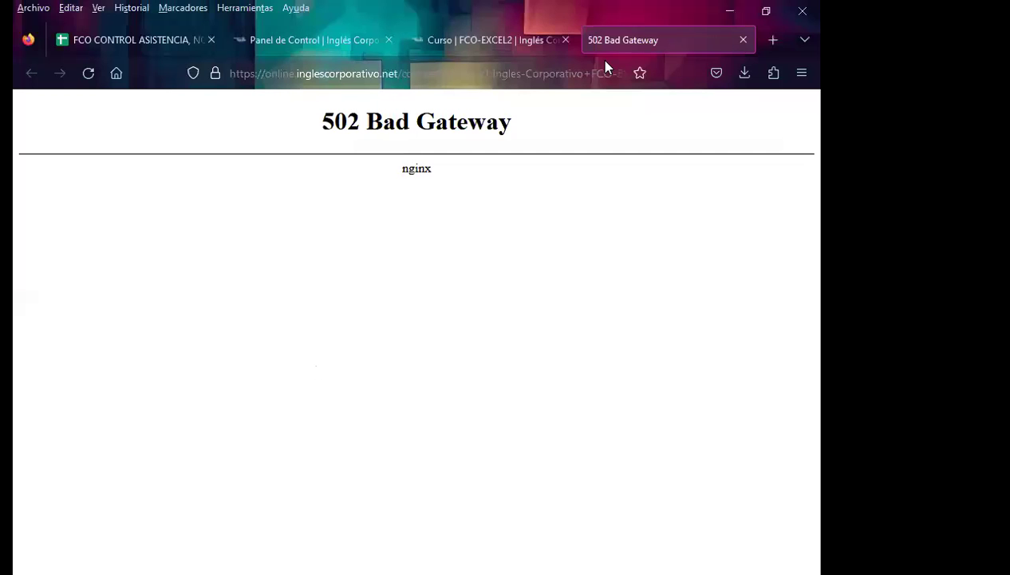
click(492, 39)
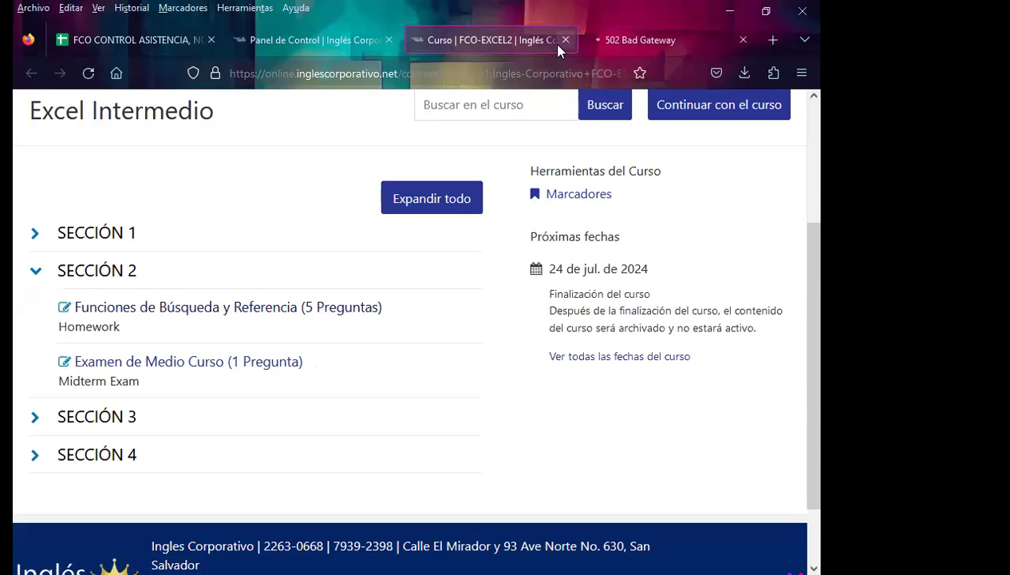
click(629, 38)
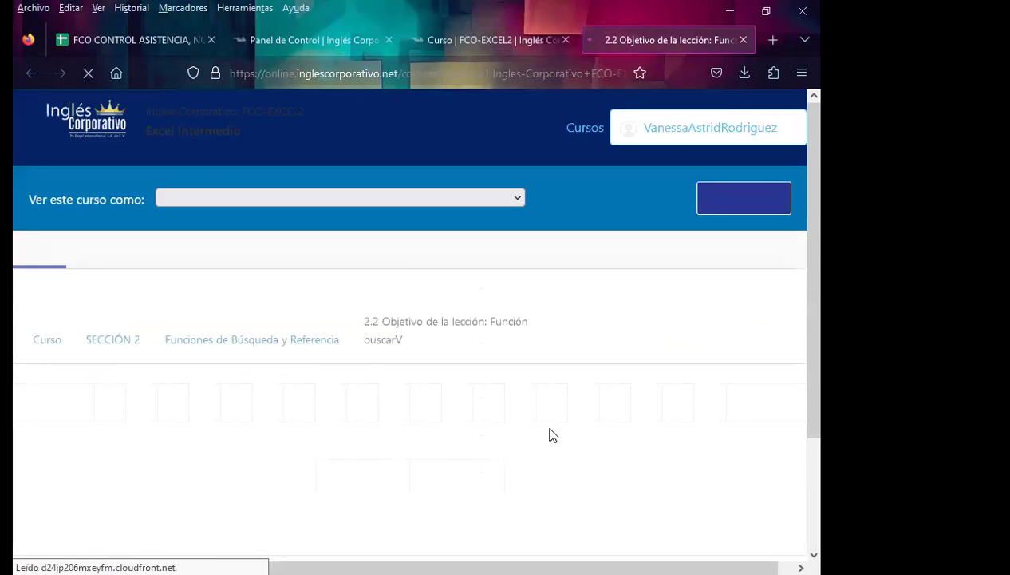
scroll(524, 420, down, 3)
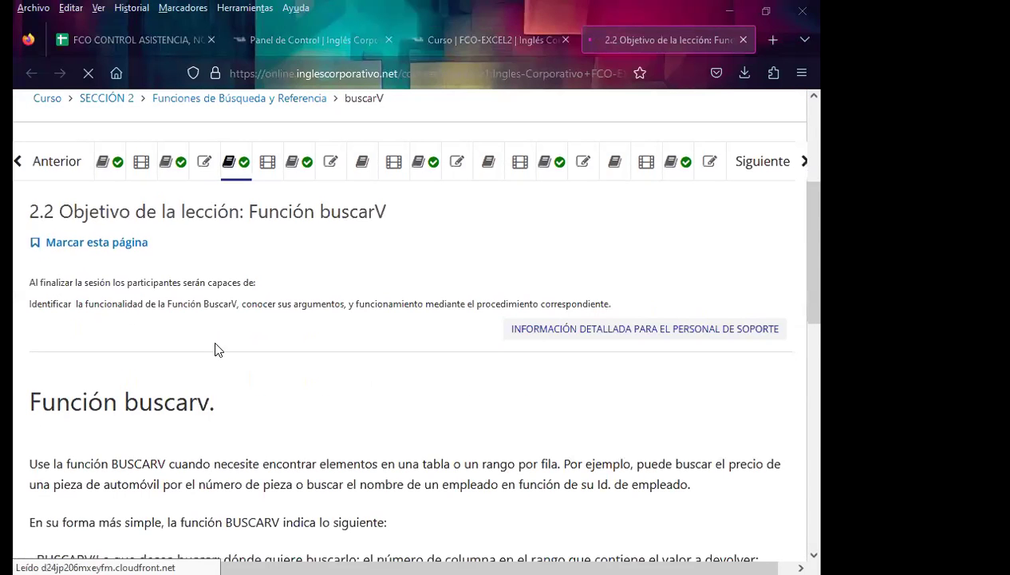
click(297, 165)
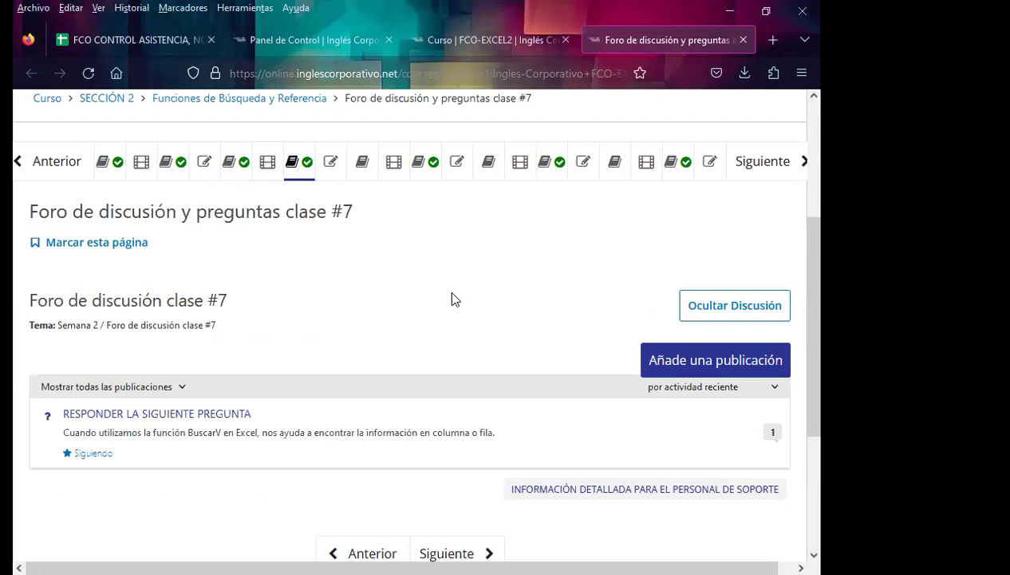
scroll(451, 297, down, 2)
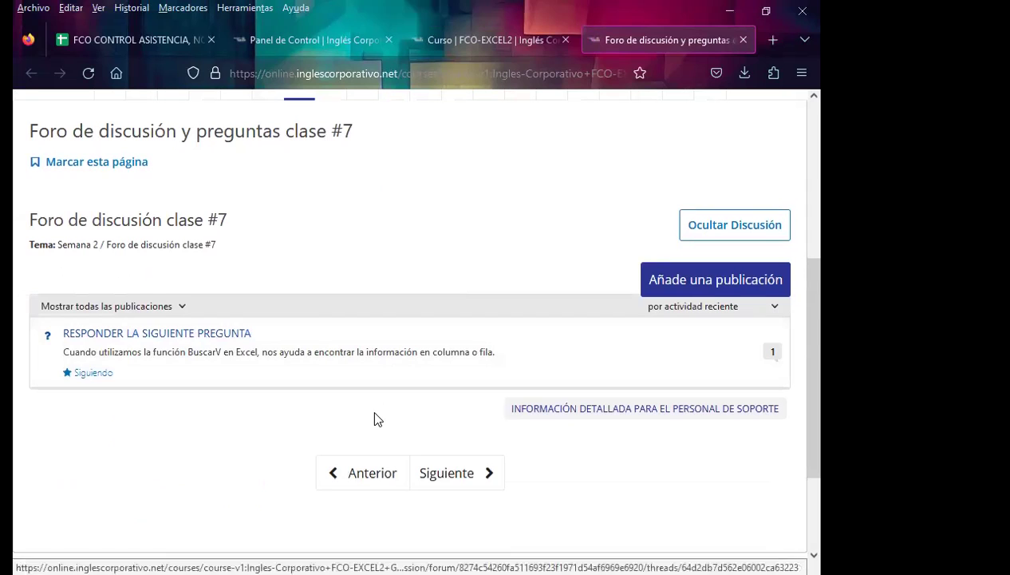